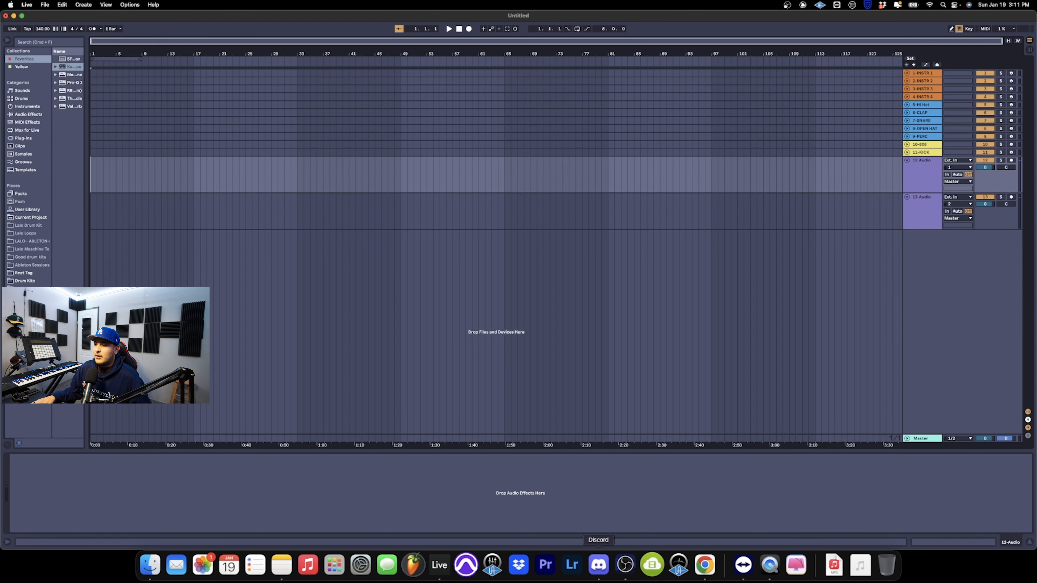
# Look over Discord's melodic-loops channel and place the downloaded "Do You Care 155 A#m" loop at bar 1 on audio track 12
pyautogui.click(599, 565)
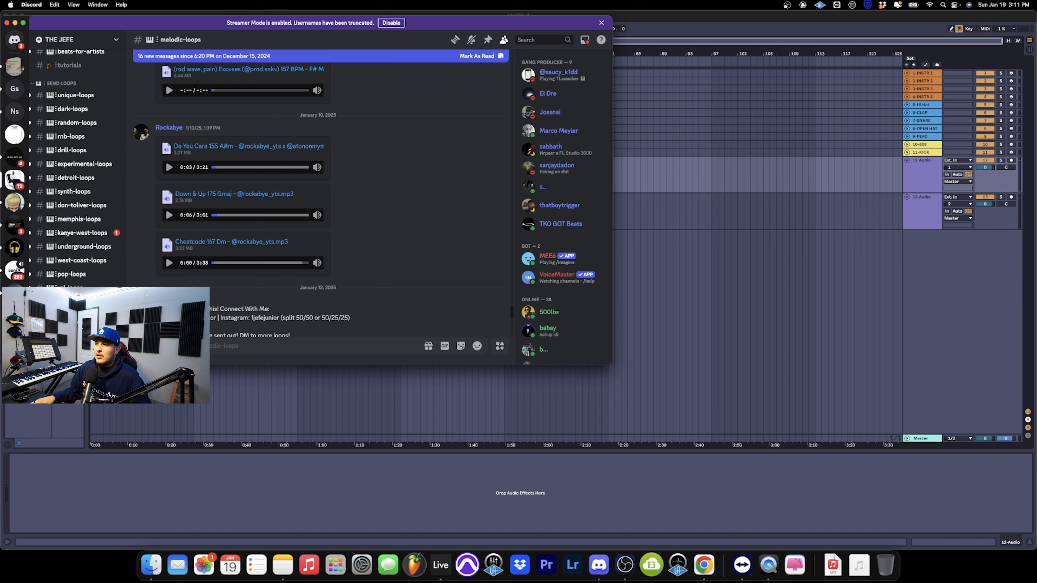
pyautogui.press('super+Tab')
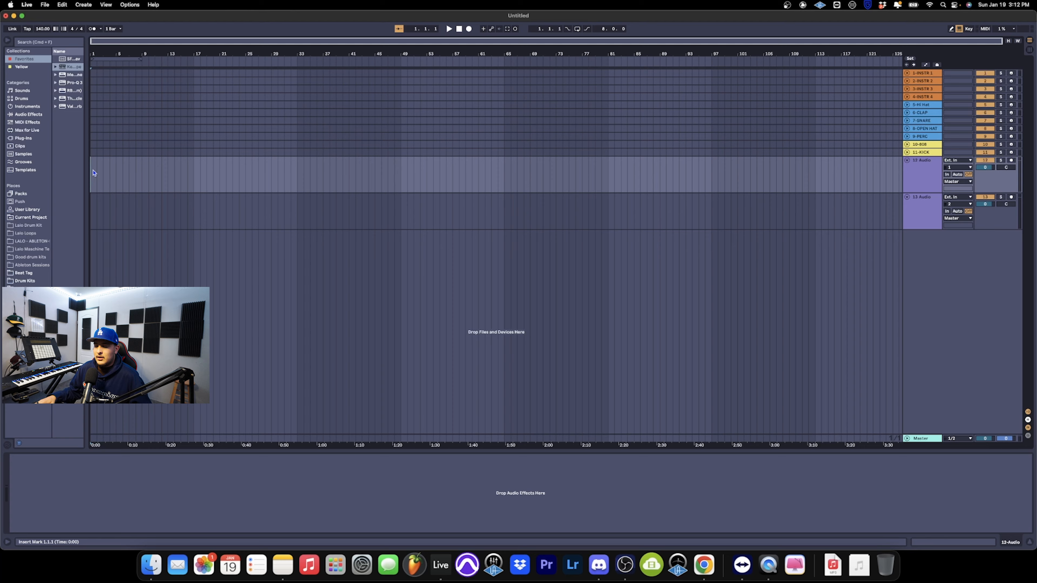
pyautogui.click(859, 565)
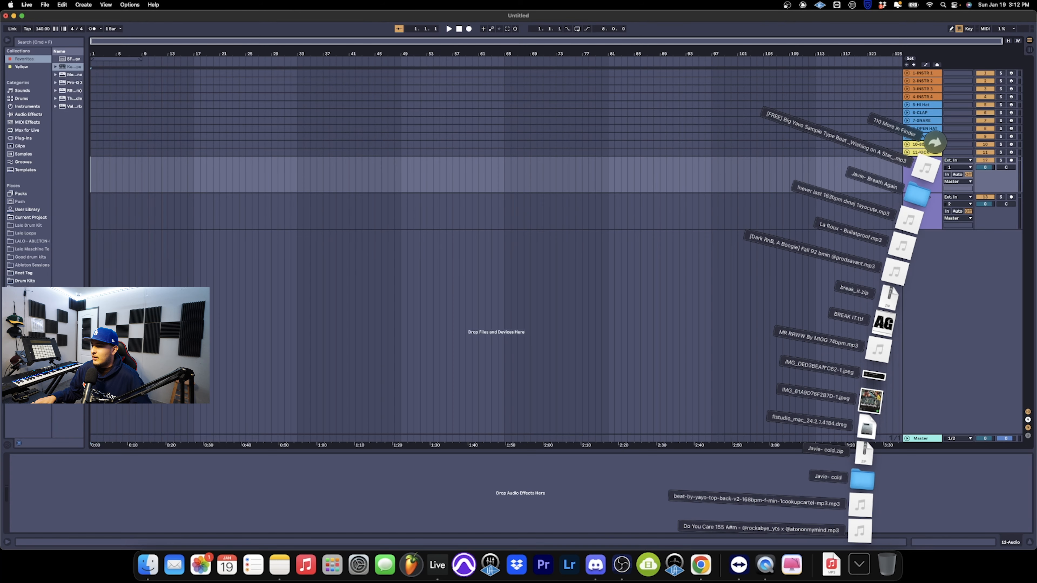
pyautogui.moveTo(861, 503); pyautogui.dragTo(92, 174)
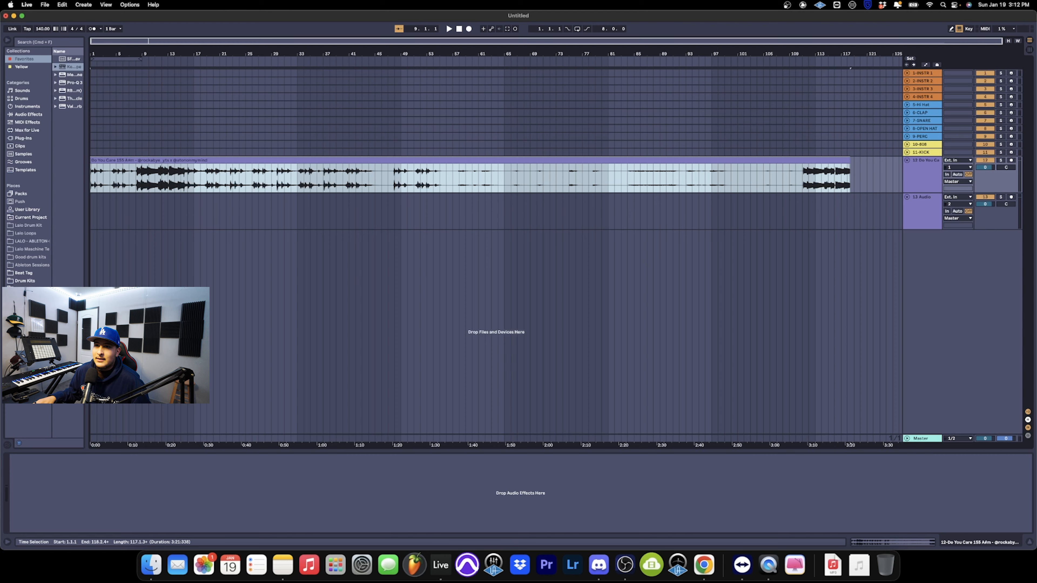
pyautogui.click(311, 212)
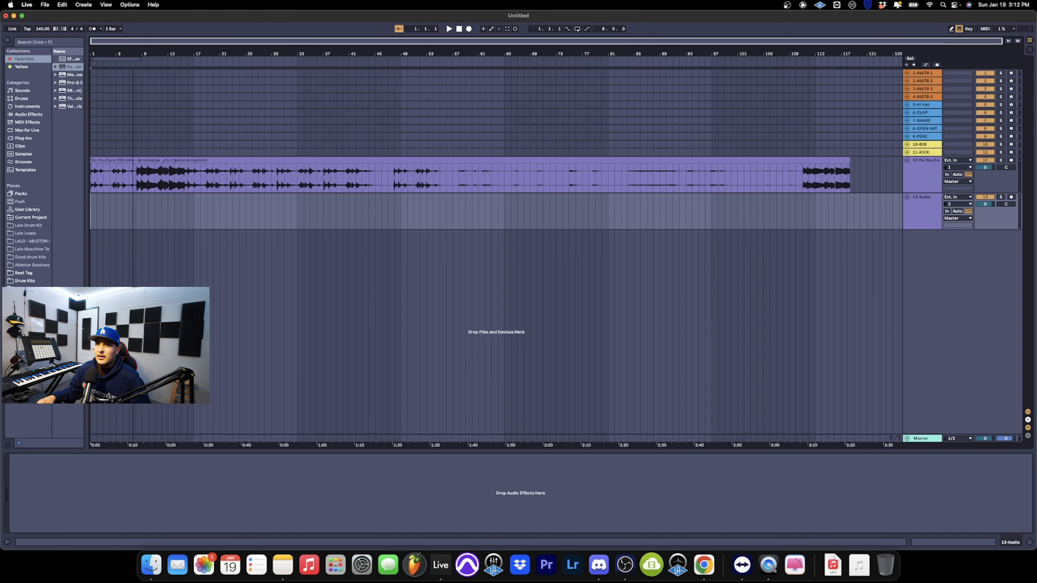
# Set the project tempo to 155 BPM to match the imported loop
pyautogui.scroll(3, 496, 245)
pyautogui.press('+')
pyautogui.press('+')
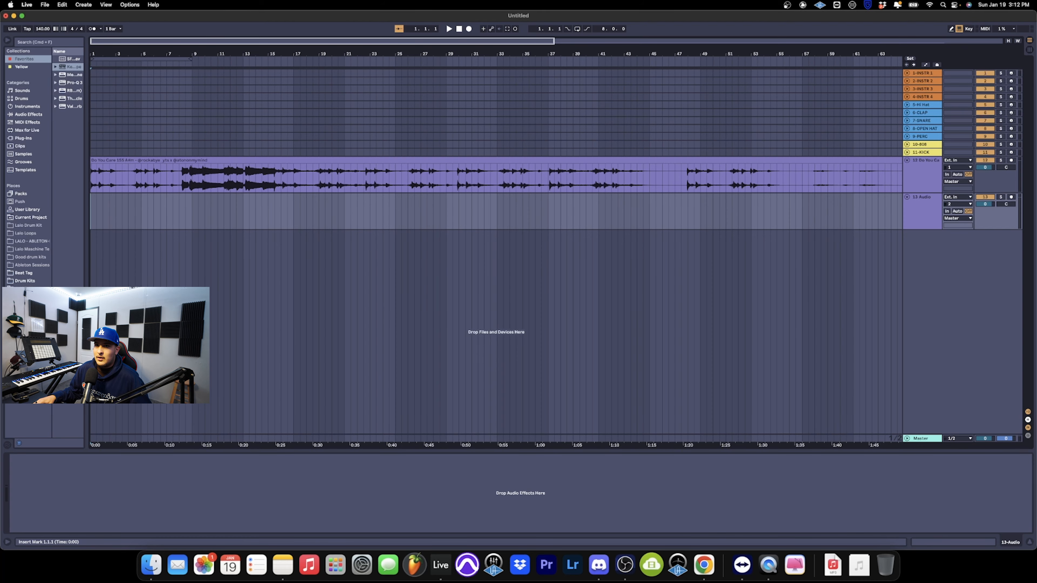
pyautogui.moveTo(153, 59); pyautogui.dragTo(160, 60)
pyautogui.click(161, 105)
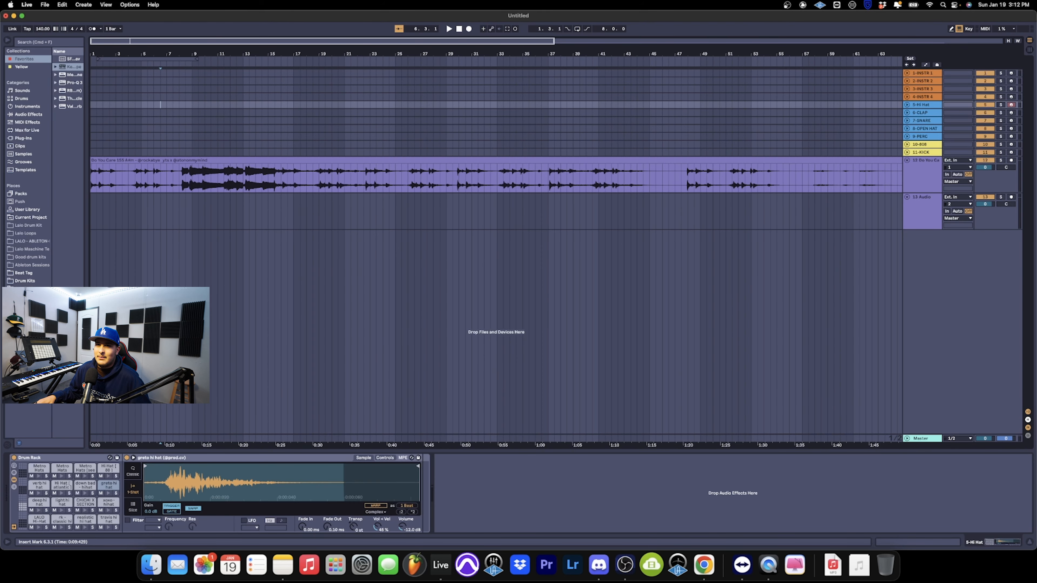
pyautogui.scroll(10, 496, 246)
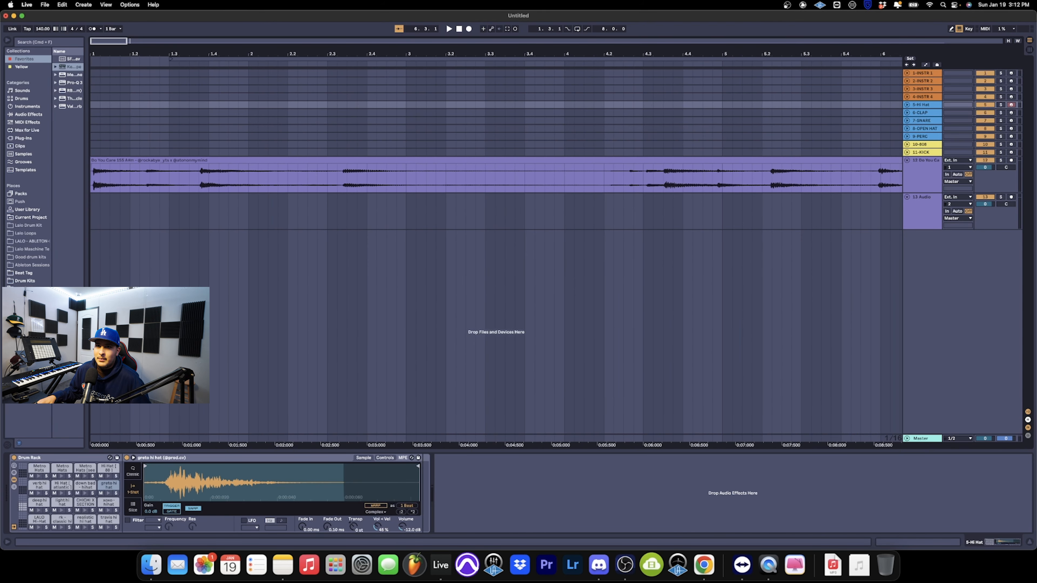
pyautogui.scroll(8, 496, 245)
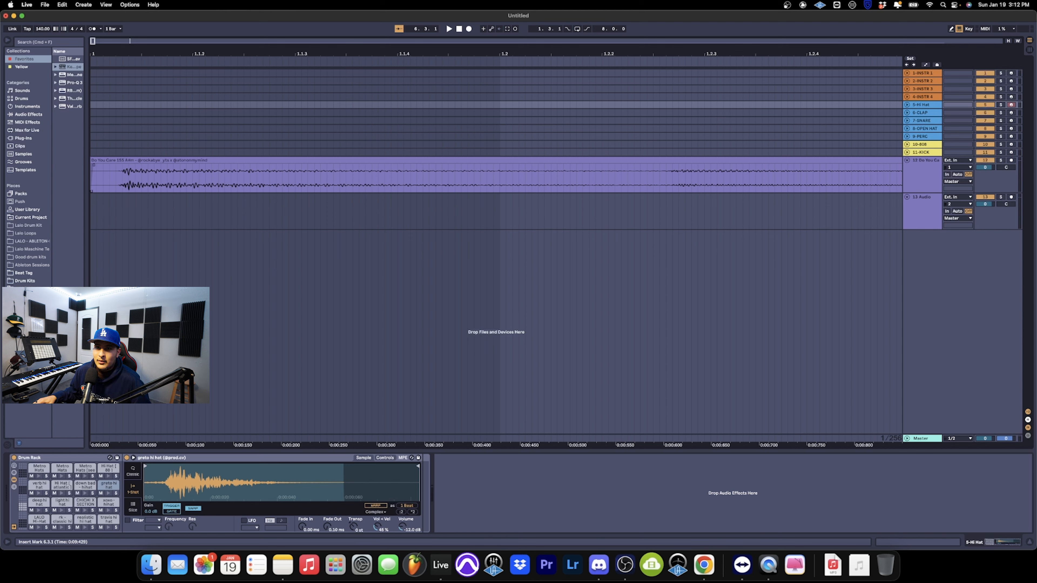
pyautogui.moveTo(43, 29); pyautogui.dragTo(42, 19)
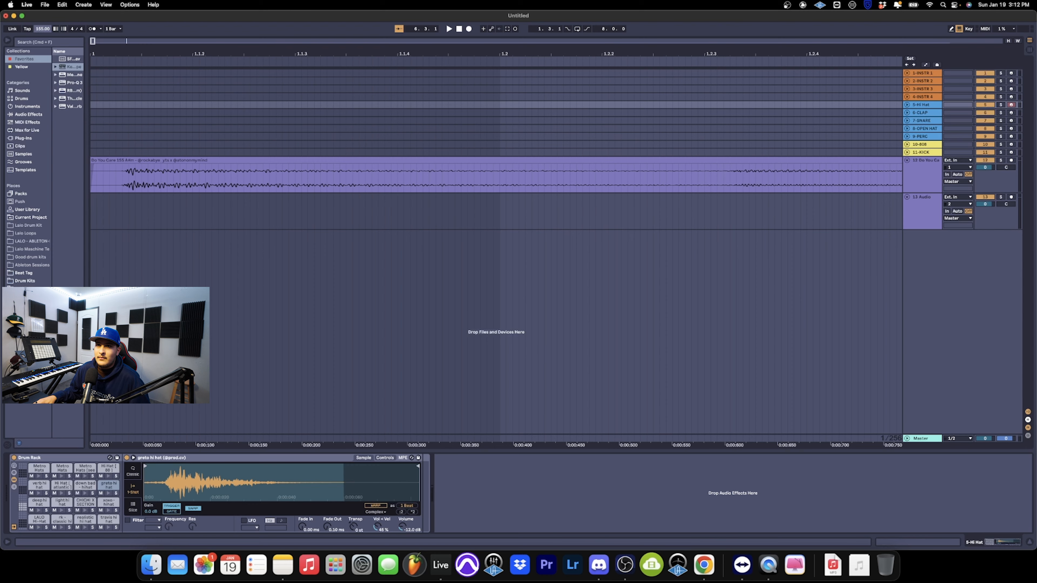
# Delete the silence before the loop's first sound and move the trimmed clip back to start at bar 1
pyautogui.moveTo(129, 54); pyautogui.dragTo(382, 119)
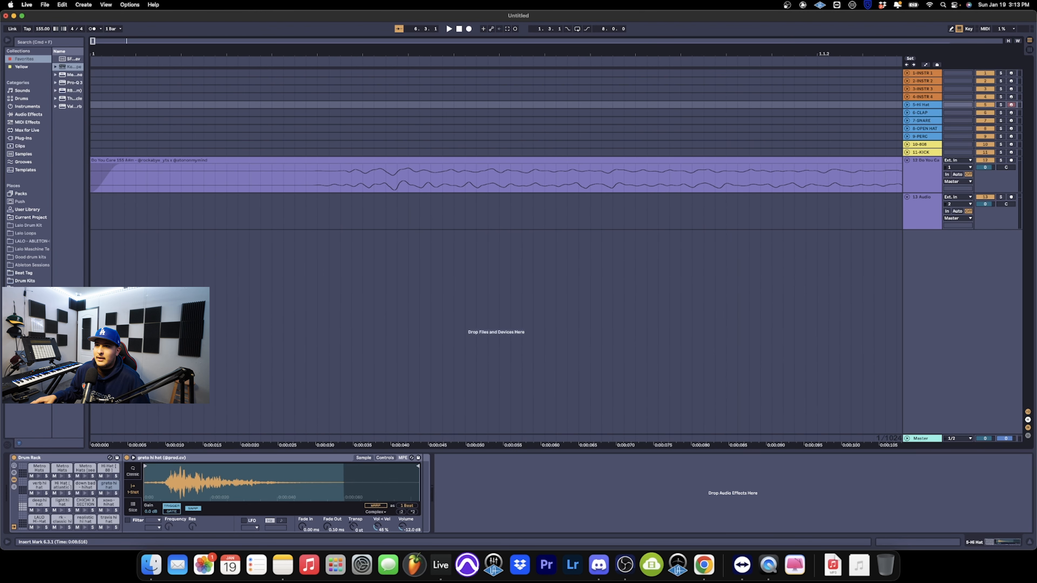
pyautogui.moveTo(317, 179); pyautogui.dragTo(90, 180)
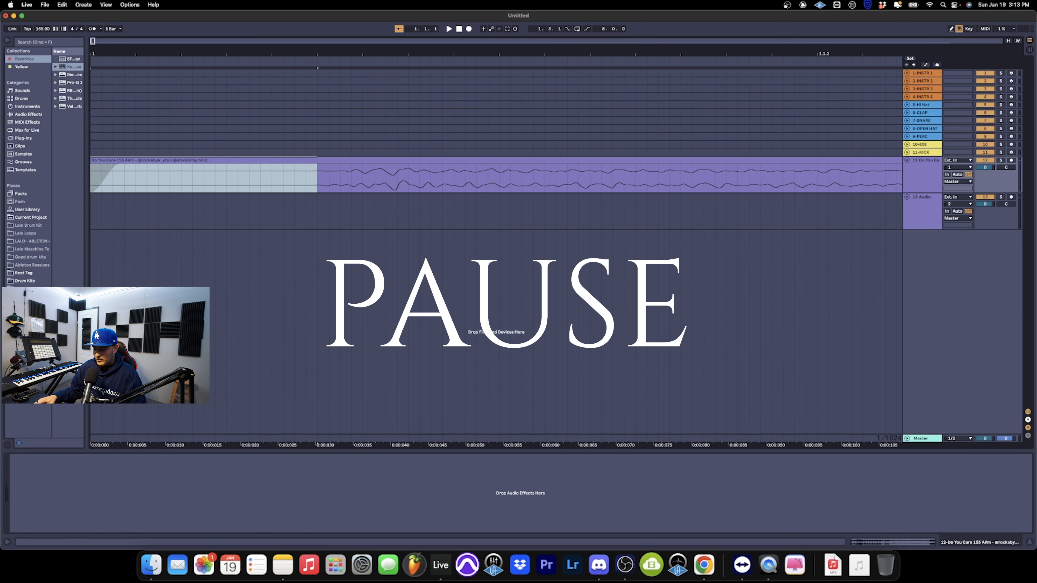
pyautogui.press('Delete')
pyautogui.moveTo(368, 160); pyautogui.dragTo(140, 160)
pyautogui.moveTo(141, 53); pyautogui.dragTo(141, 8)
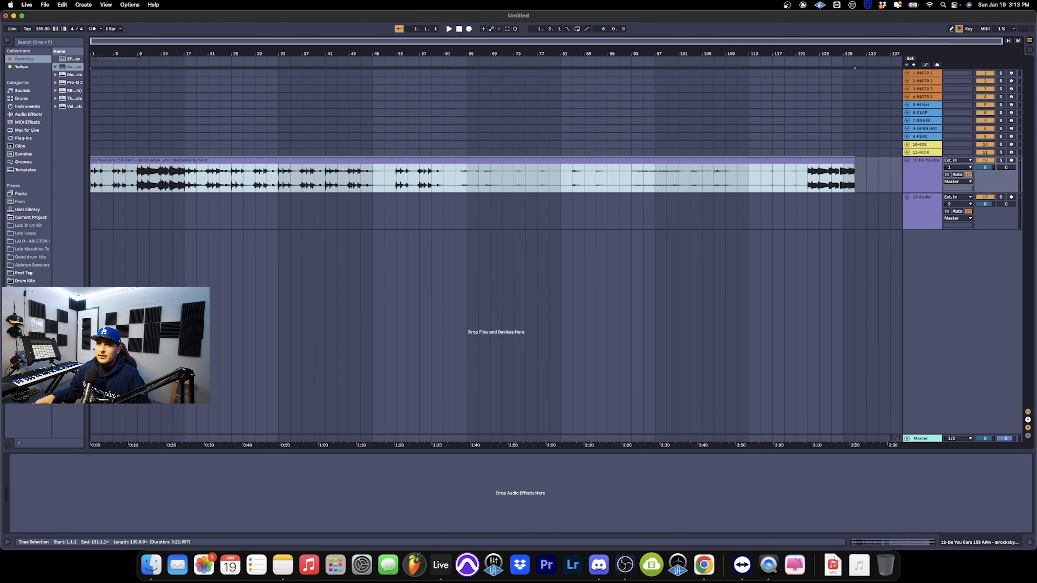
# Play the loop from its beginning and from bar 53 to hear its sections
pyautogui.press('space')
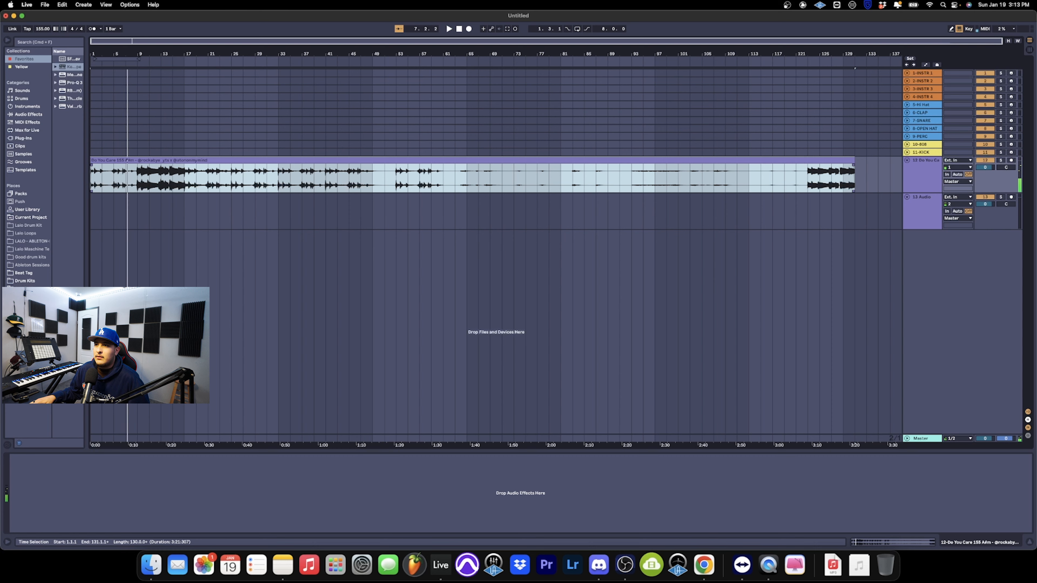
pyautogui.click(396, 178)
pyautogui.press('space')
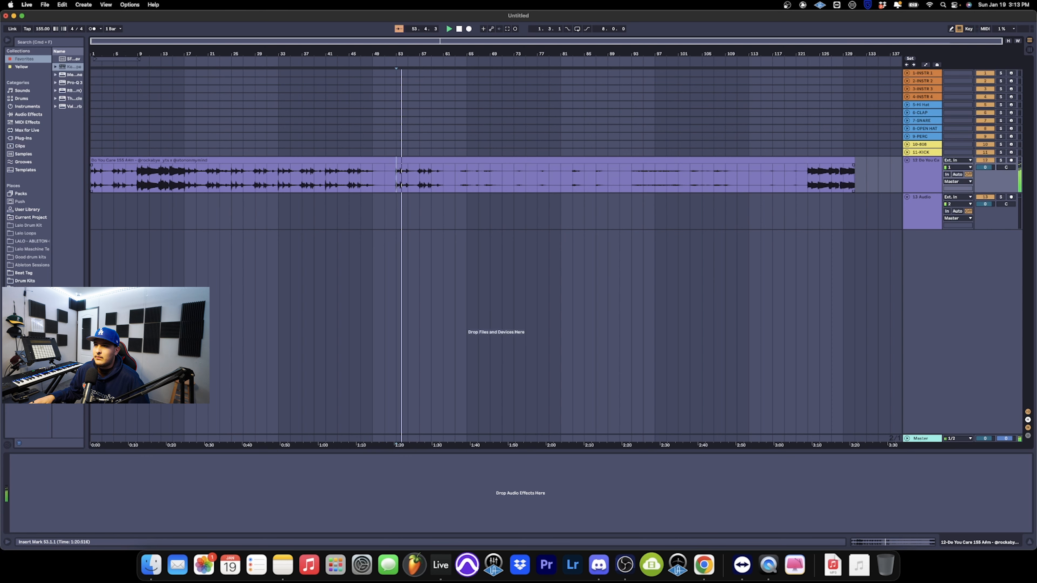
# Split the loop at bar 53 and cut the following audio into separate eight-bar sections up to bar 111
pyautogui.moveTo(396, 178); pyautogui.dragTo(737, 178)
pyautogui.press('super+e')
pyautogui.click(455, 178)
pyautogui.press('super+e')
pyautogui.press('super+e')
pyautogui.press('super+e')
pyautogui.press('super+e')
pyautogui.press('super+e')
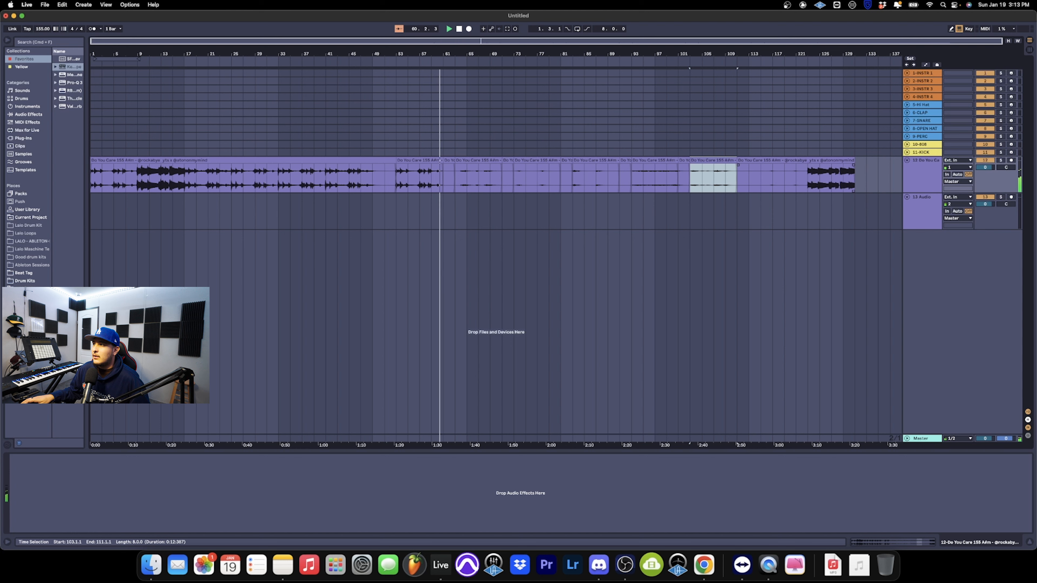
# Split off the last two eight-bar sections of the loop, at bars 113 to 121 and 123 to 131, and stop playback
pyautogui.moveTo(808, 178); pyautogui.dragTo(855, 178)
pyautogui.press('super+e')
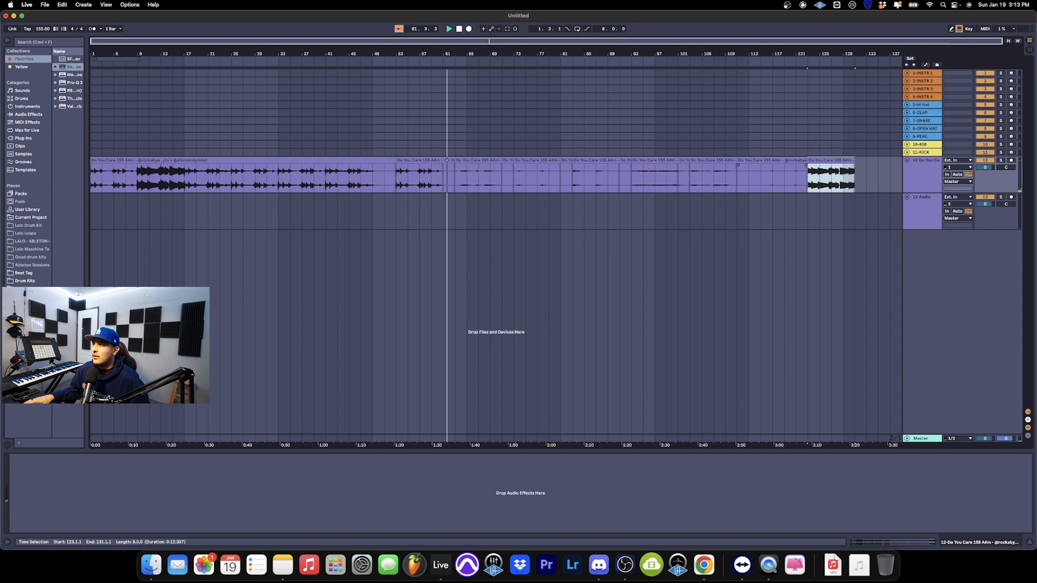
pyautogui.moveTo(761, 178); pyautogui.dragTo(796, 178)
pyautogui.press('super+e')
pyautogui.press('space')
# Move the eight-bar section from bar 53 to bar 1 and delete the remaining full-mix audio between bars 9 and 53
pyautogui.moveTo(419, 160); pyautogui.dragTo(113, 160)
pyautogui.click(176, 161)
pyautogui.press('Delete')
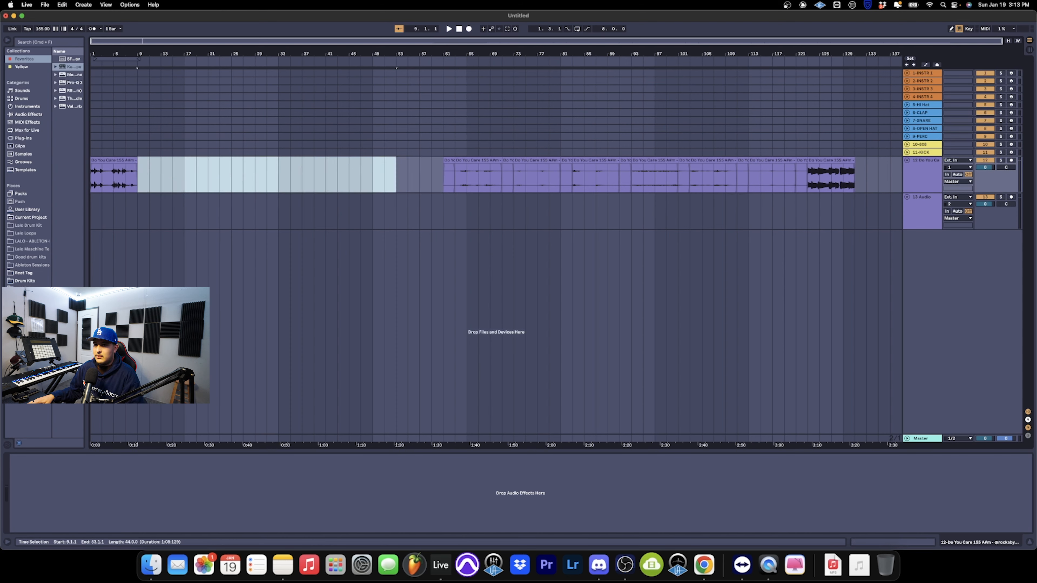
# During playback, move the next four eight-bar sections to bar 1, one each on tracks 13 to 16
pyautogui.click(92, 212)
pyautogui.press('space')
pyautogui.click(478, 160)
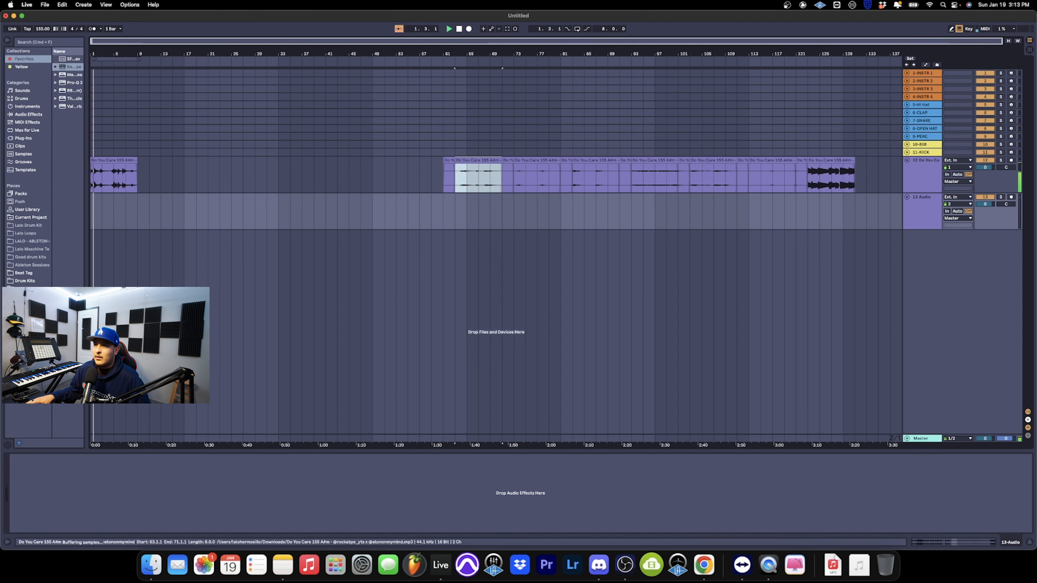
pyautogui.moveTo(478, 176); pyautogui.dragTo(114, 212)
pyautogui.click(537, 176)
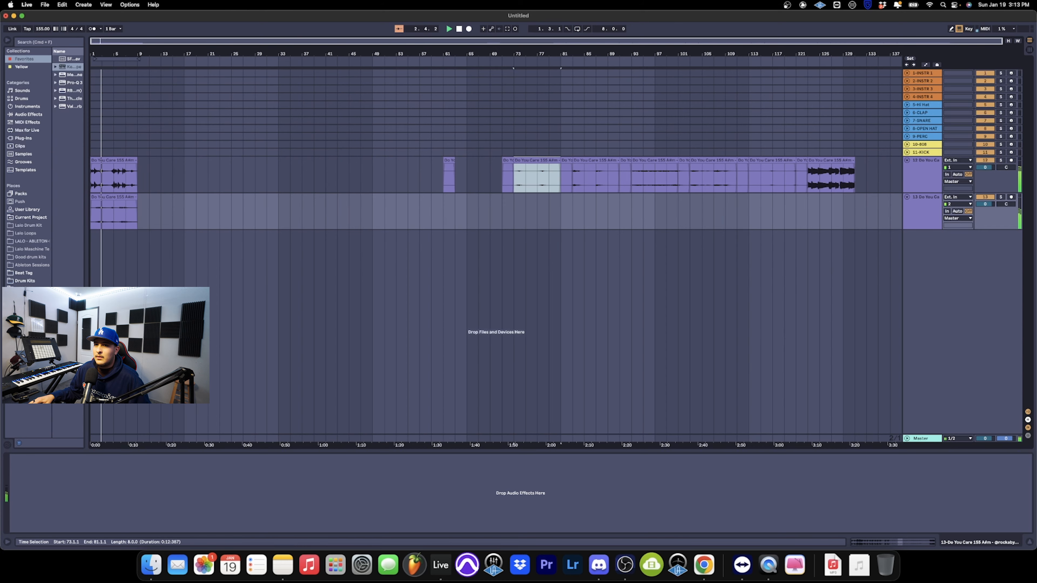
pyautogui.moveTo(537, 160); pyautogui.dragTo(113, 245)
pyautogui.moveTo(597, 160); pyautogui.dragTo(114, 278)
pyautogui.moveTo(655, 160); pyautogui.dragTo(113, 313)
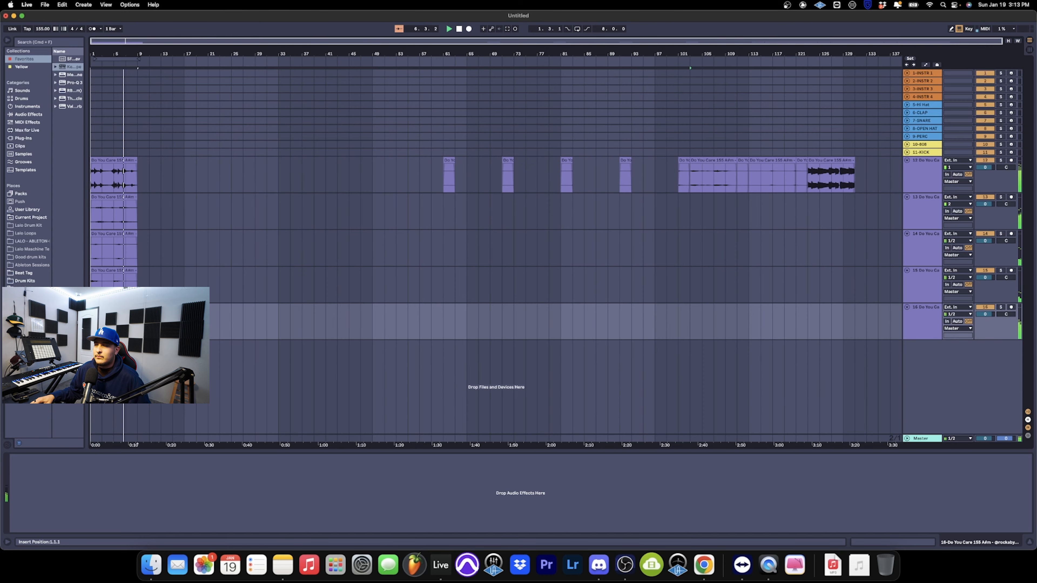
# Stack the remaining three eight-bar sections at bar 1, each on its own new track, 17 to 19
pyautogui.moveTo(113, 356); pyautogui.dragTo(114, 355)
pyautogui.moveTo(772, 160)
pyautogui.mouseDown()
pyautogui.moveTo(184, 386)
pyautogui.moveTo(113, 386)
pyautogui.mouseUp()
pyautogui.moveTo(184, 386); pyautogui.dragTo(114, 386)
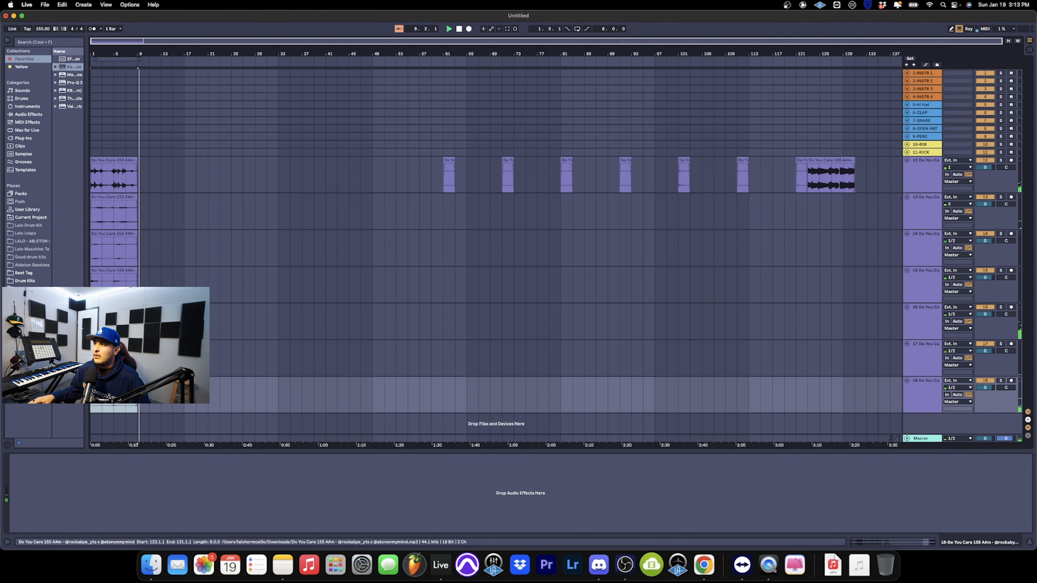
pyautogui.moveTo(114, 423); pyautogui.dragTo(114, 425)
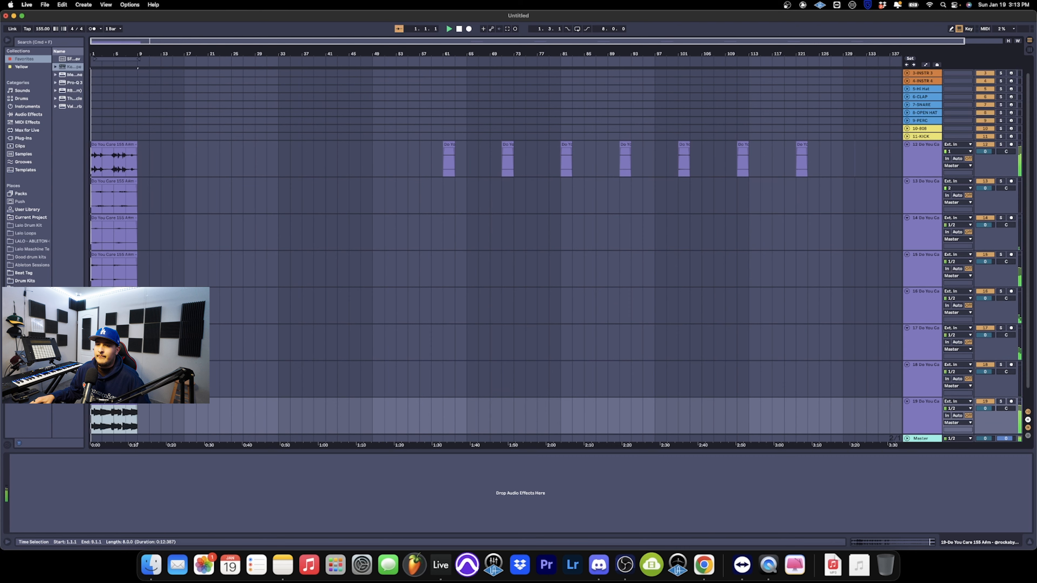
# Duplicate the eight stacked eight-bar sections five times so the arrangement extends to bar 49
pyautogui.press('super+d')
pyautogui.press('super+d')
pyautogui.press('super+d')
pyautogui.press('super+d')
pyautogui.press('super+d')
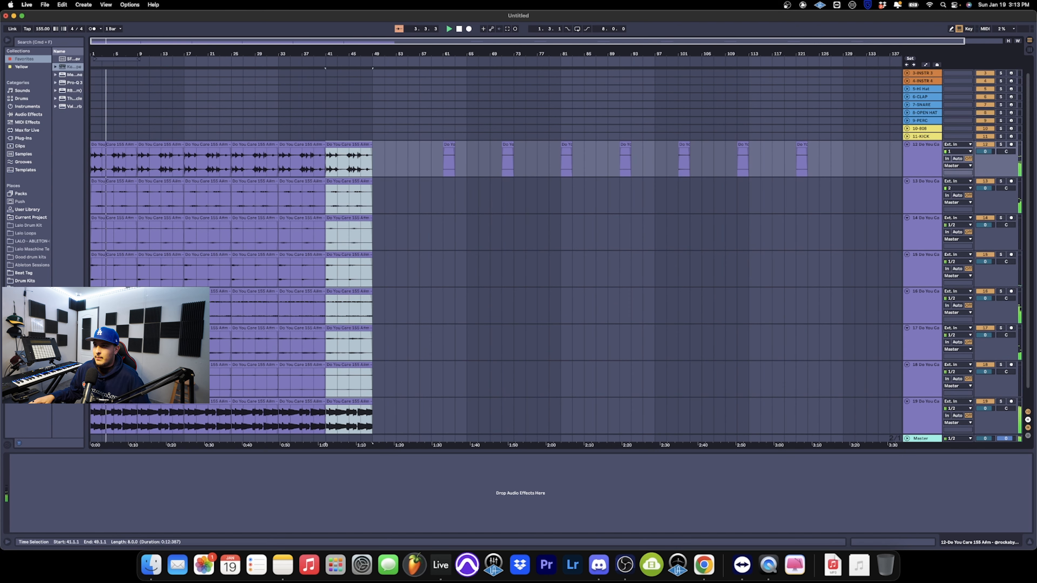
# Delete the leftover short clips on track 12 after the duplicated sections
pyautogui.moveTo(431, 159); pyautogui.dragTo(831, 160)
pyautogui.press('Delete')
pyautogui.scroll(2, 530, 245)
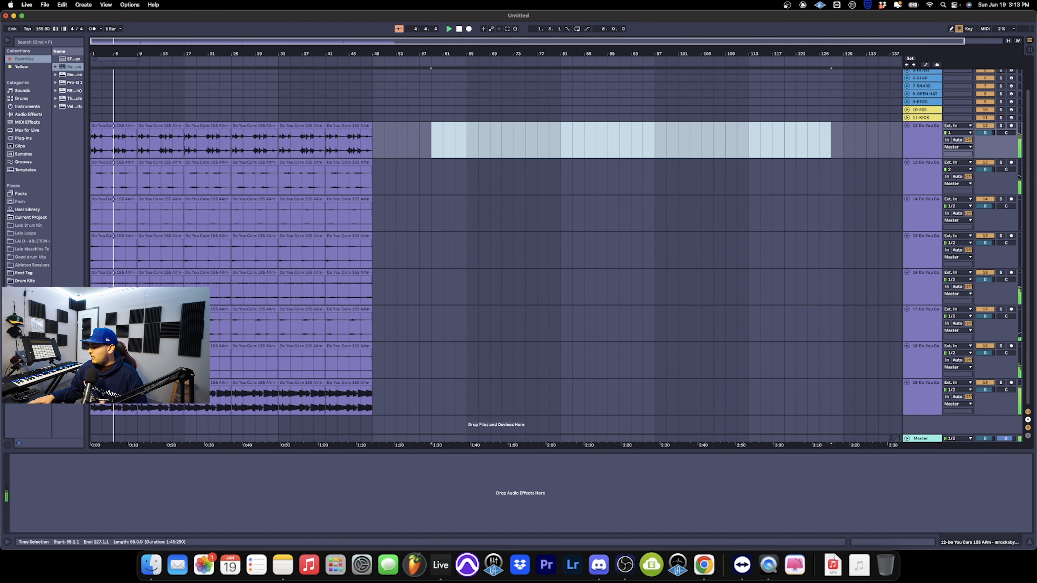
pyautogui.scroll(-2, 449, 326)
pyautogui.click(408, 396)
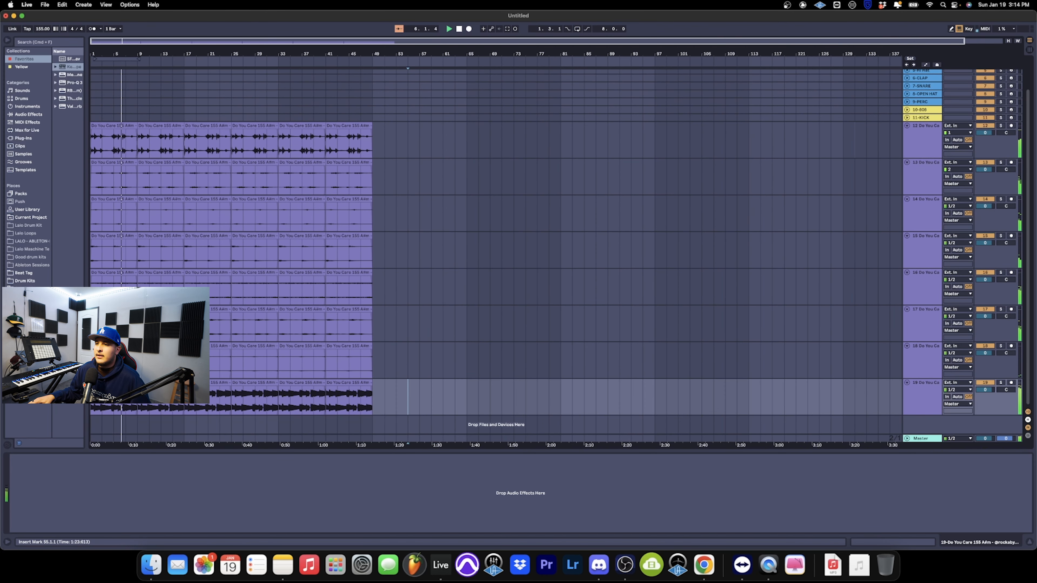
pyautogui.scroll(2, 410, 388)
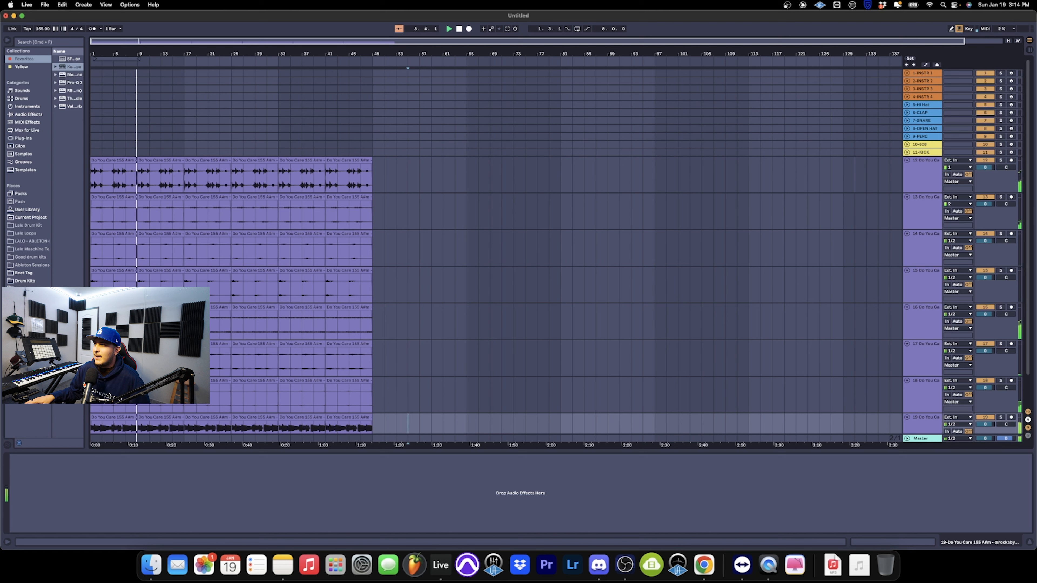
# Record an eight-bar hi-hat pattern from bar 1 with the greto hi hat sample and play it back from the start
pyautogui.click(922, 105)
pyautogui.click(93, 105)
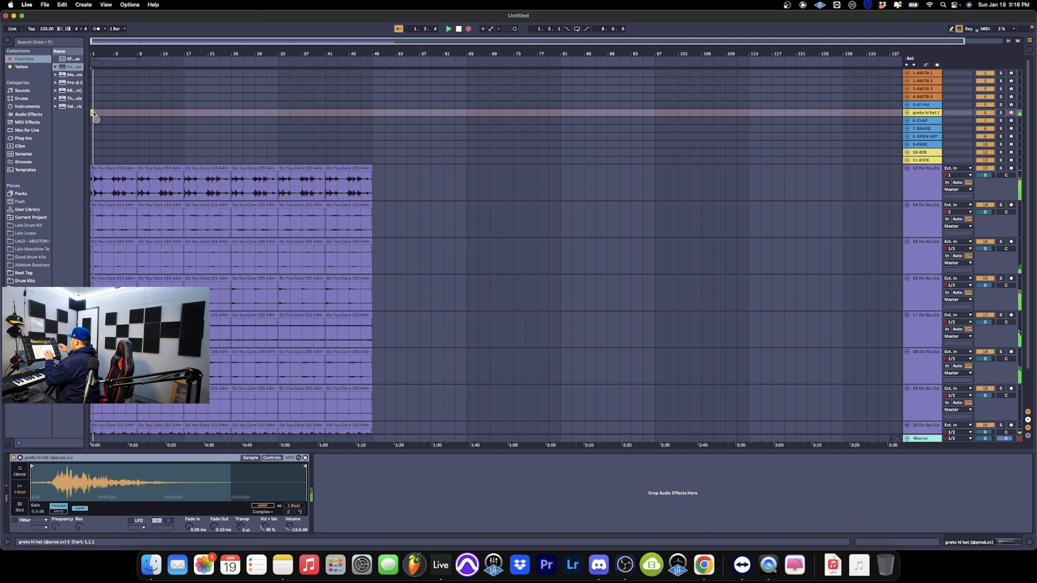
pyautogui.press('F9')
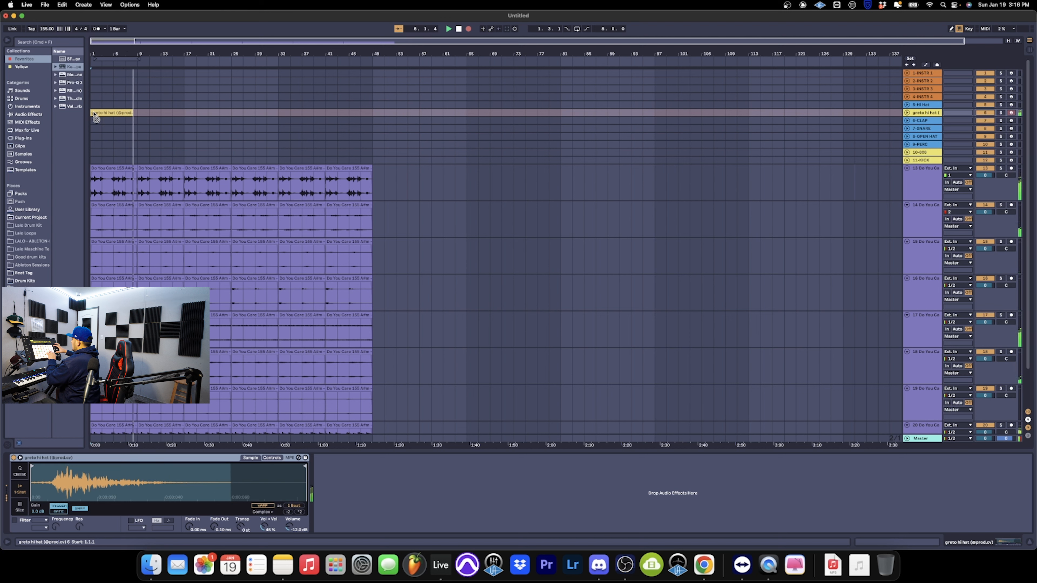
pyautogui.press('space')
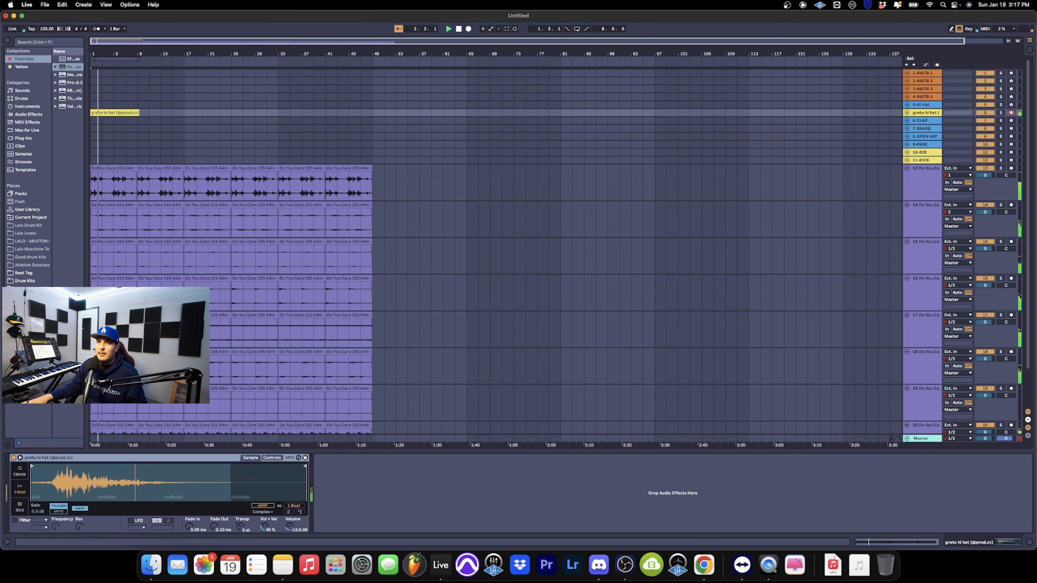
# Open the recorded hi-hat clip, raise the roll at 3.4.1 to D#3 and restart playback
pyautogui.moveTo(128, 53); pyautogui.dragTo(159, 17)
pyautogui.doubleClick(117, 113)
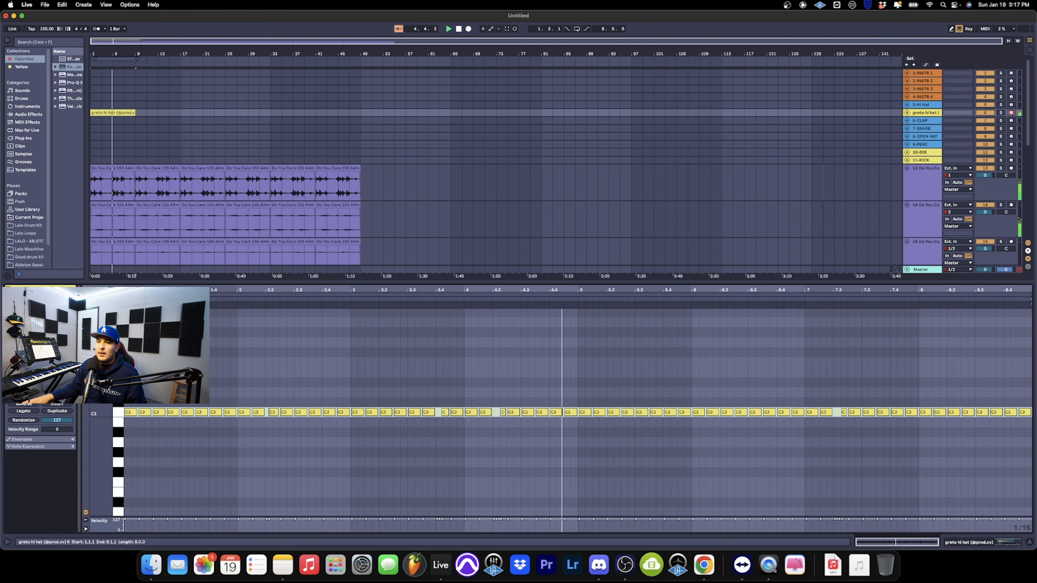
pyautogui.press('space')
pyautogui.click(386, 368)
pyautogui.click(440, 411)
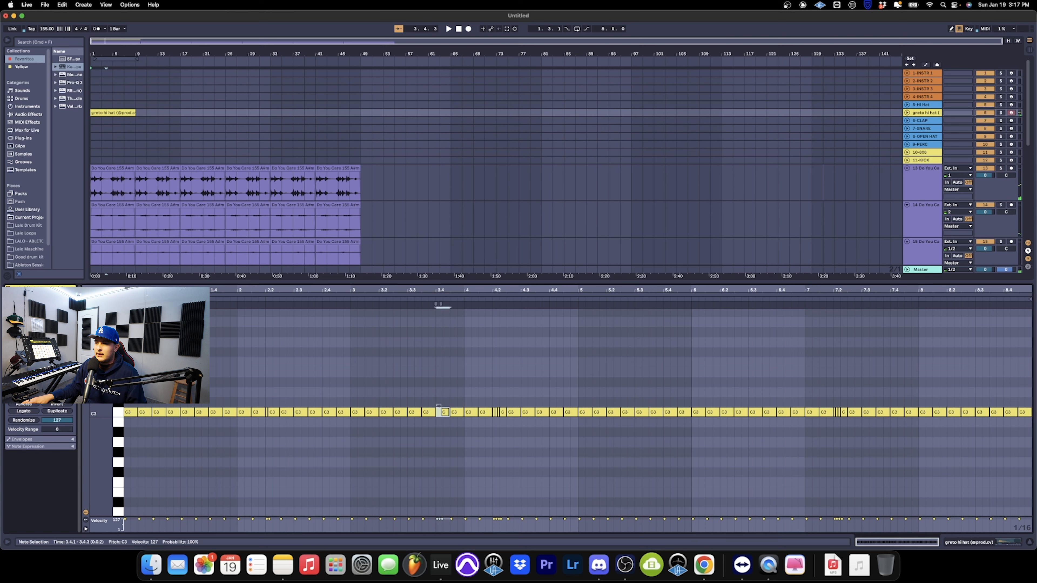
pyautogui.moveTo(444, 413); pyautogui.dragTo(444, 385)
pyautogui.press('space')
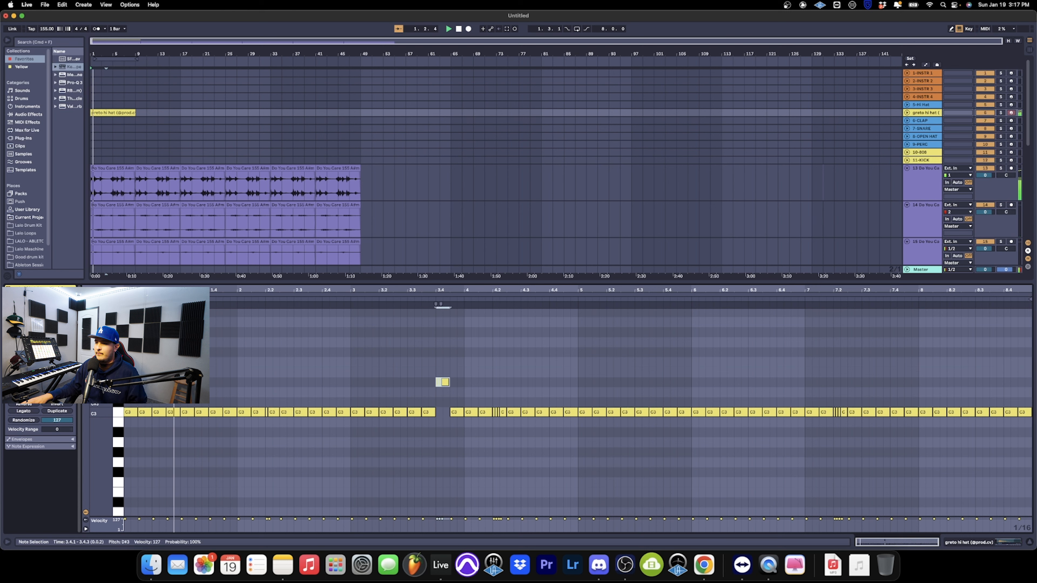
# Lower the hi-hat roll at 4.2.1 to A#2
pyautogui.moveTo(495, 406); pyautogui.dragTo(501, 419)
pyautogui.press('Down')
pyautogui.press('Down')
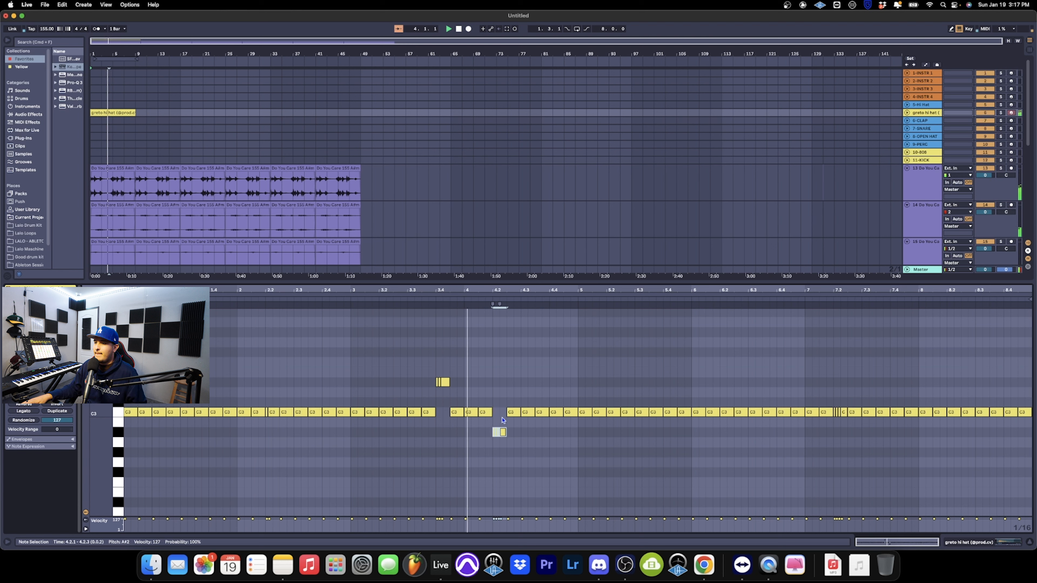
# Raise the three hi-hat roll notes at 7.2.1 in rising order to C#3, D3 and D#3
pyautogui.click(835, 403)
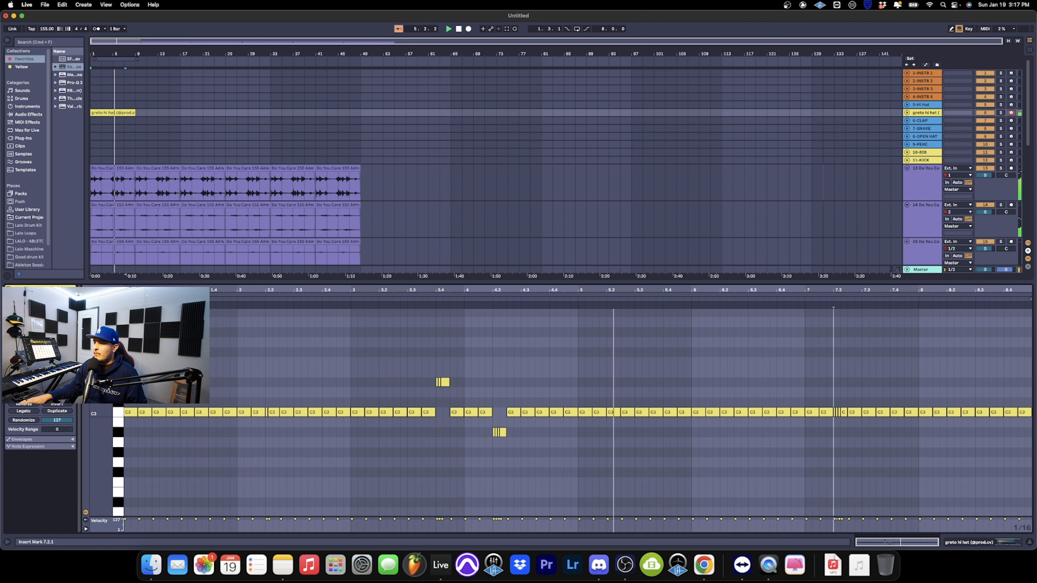
pyautogui.click(837, 412)
pyautogui.press('Up')
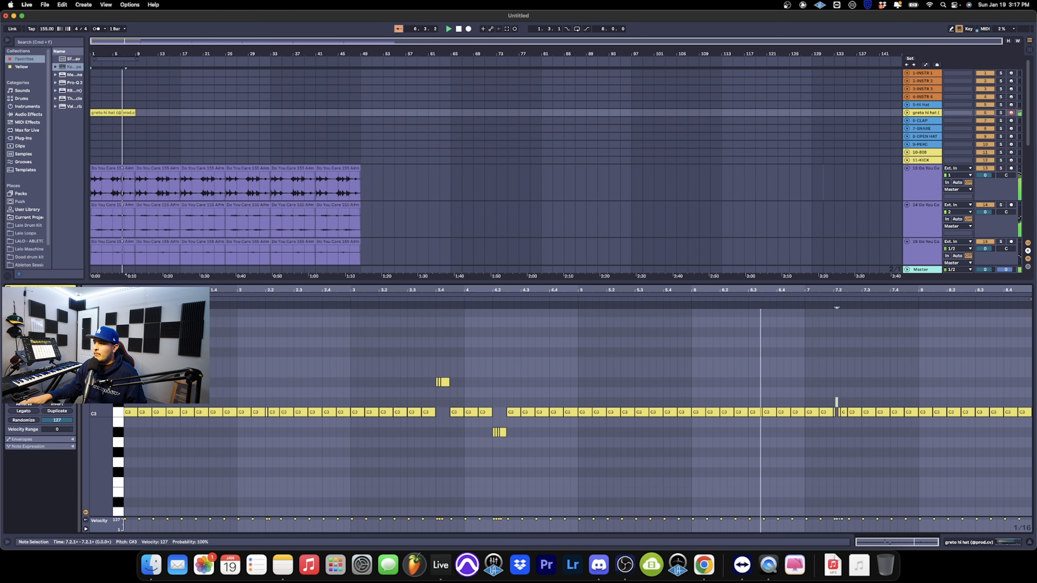
pyautogui.click(839, 412)
pyautogui.press('Up')
pyautogui.press('Up')
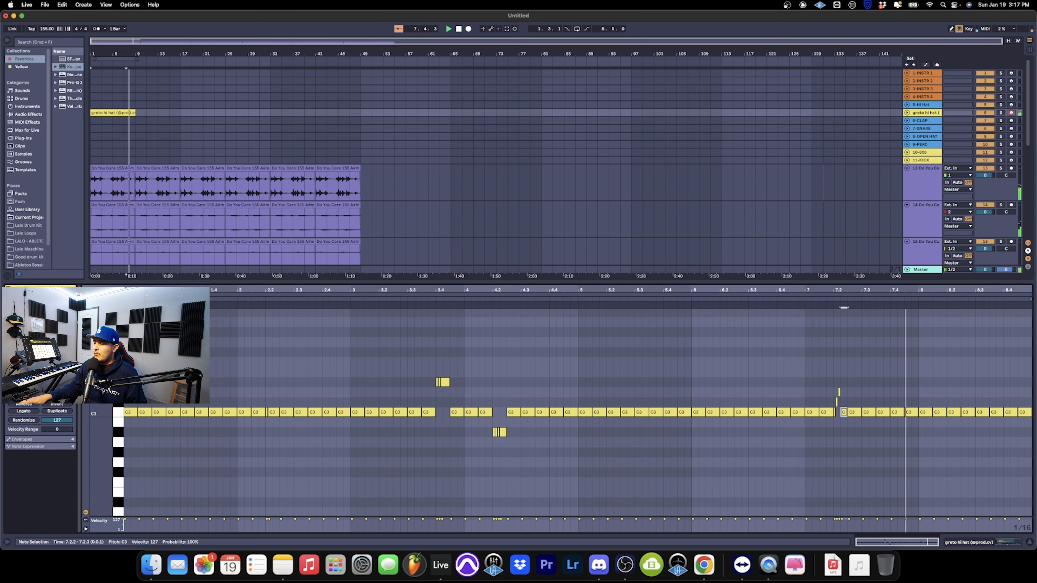
pyautogui.click(844, 412)
pyautogui.press('Up')
pyautogui.press('Up')
pyautogui.press('Up')
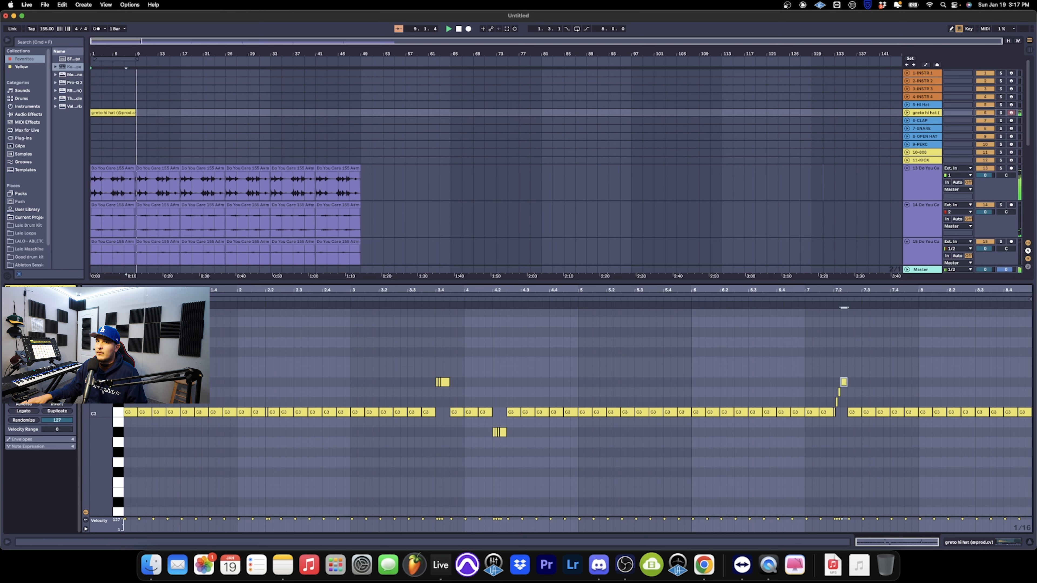
# Restart playback and duplicate the eight-bar hi-hat clip five times to fill the track up to bar 49
pyautogui.press('space')
pyautogui.press('space')
pyautogui.click(122, 112)
pyautogui.press('super+d')
pyautogui.press('super+d')
pyautogui.press('super+d')
pyautogui.press('super+d')
pyautogui.press('super+d')
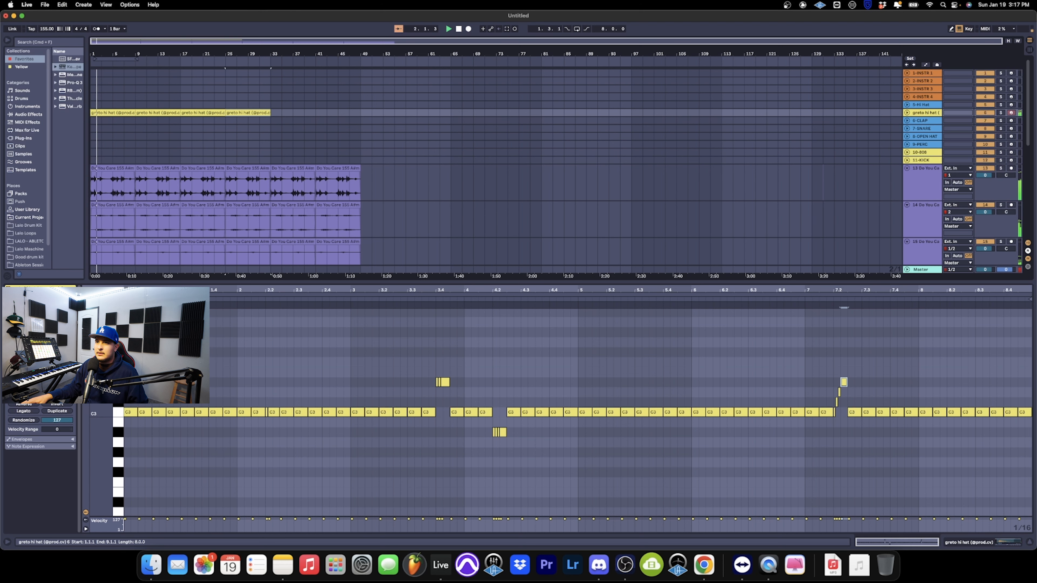
# Record an eight-bar LALO CLAP pattern from bar 1 on the 6-CLAP track and play it back from the start
pyautogui.click(93, 120)
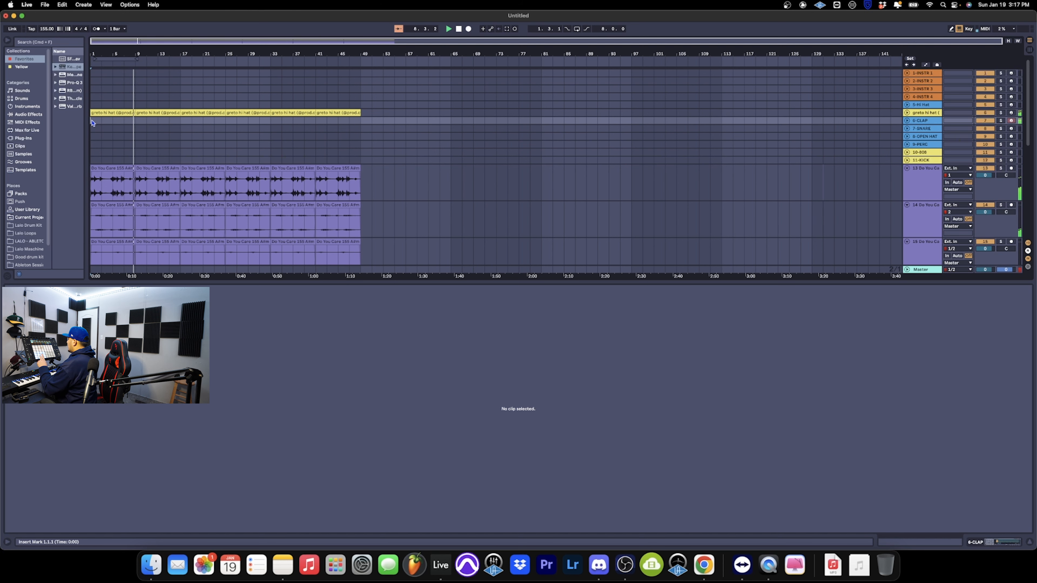
pyautogui.press('F9')
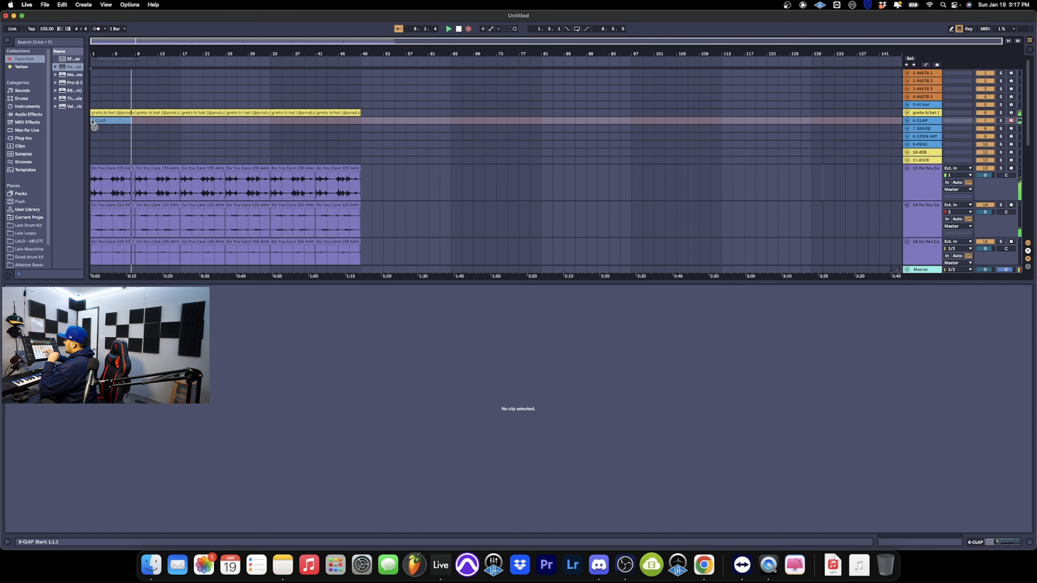
pyautogui.press('space')
pyautogui.press('space')
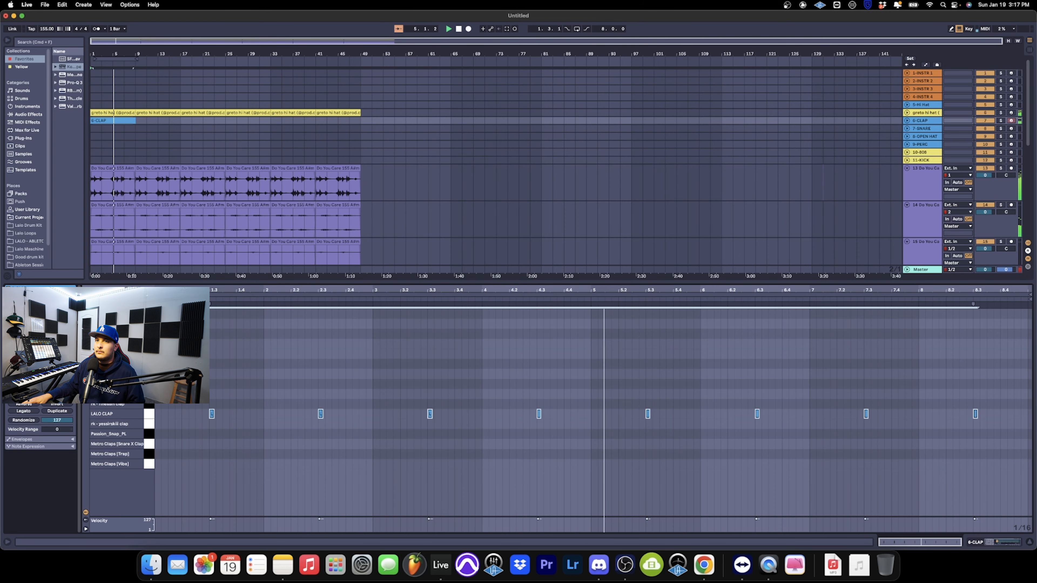
# Trim the end of the recorded clap clip to bar 9
pyautogui.scroll(8, 129, 120)
pyautogui.moveTo(171, 121); pyautogui.dragTo(169, 121)
pyautogui.click(180, 120)
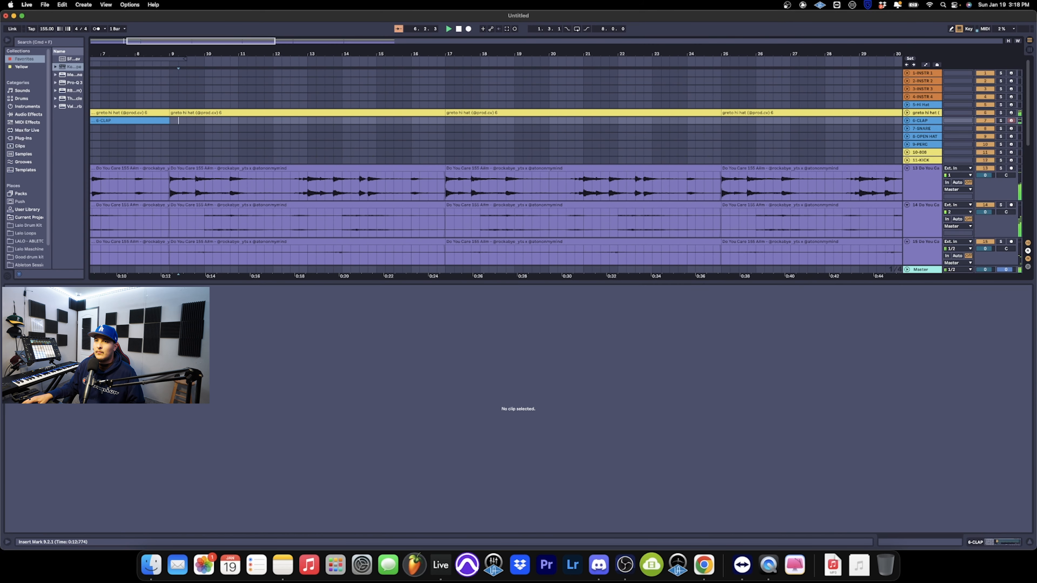
# Duplicate the eight-bar clap clip five times so it runs to bar 49
pyautogui.click(161, 121)
pyautogui.press('super+d')
pyautogui.press('super+d')
pyautogui.press('super+d')
pyautogui.press('super+d')
pyautogui.press('super+d')
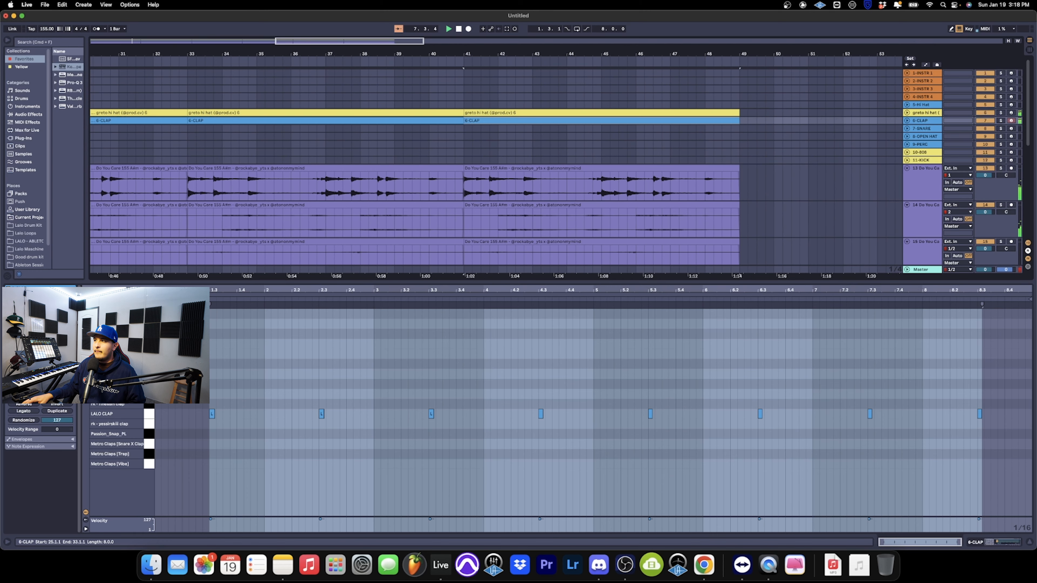
pyautogui.scroll(3, 320, 90)
pyautogui.scroll(-10, 321, 90)
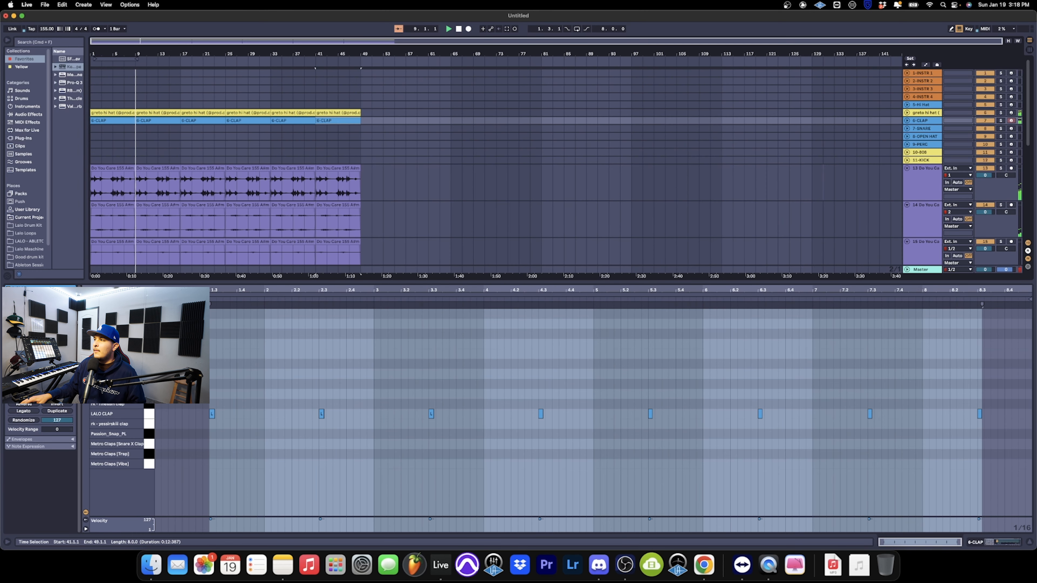
# Add an 808 [Spinz] track below the 10-808 track and try the sound over playback from the start
pyautogui.click(92, 145)
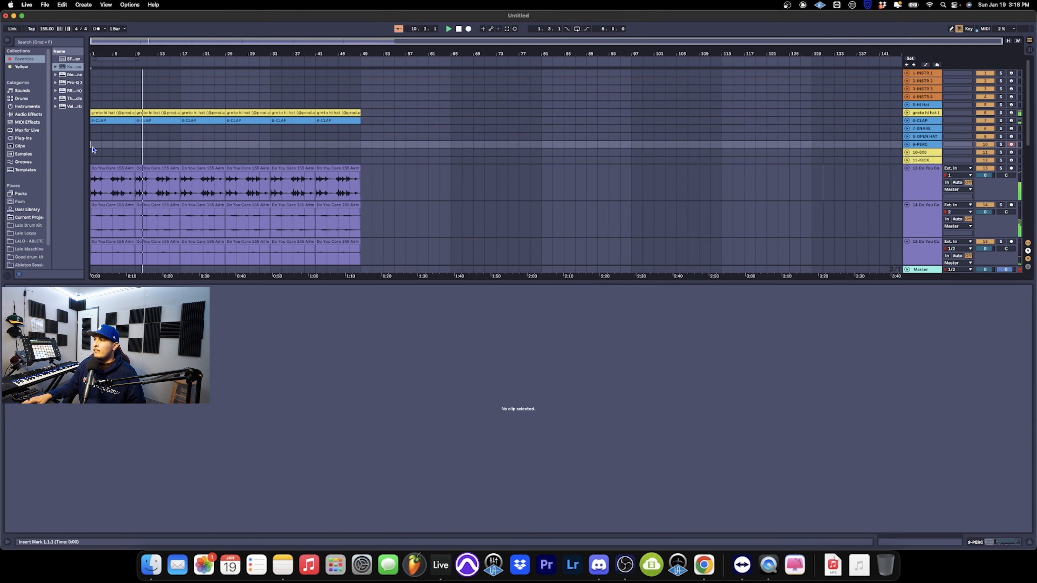
pyautogui.press('Up')
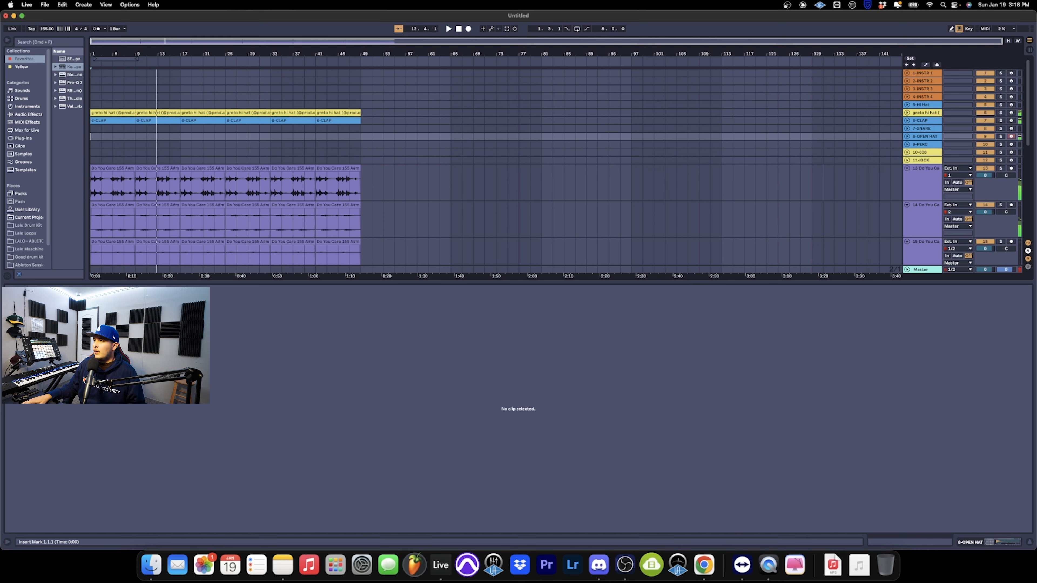
pyautogui.press('Down')
pyautogui.press('Down')
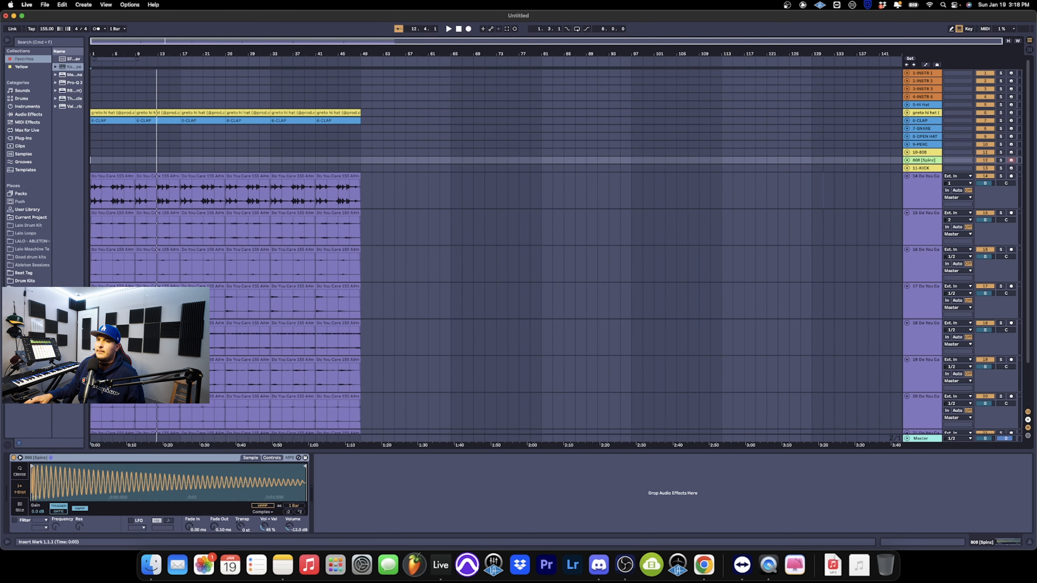
pyautogui.press('space')
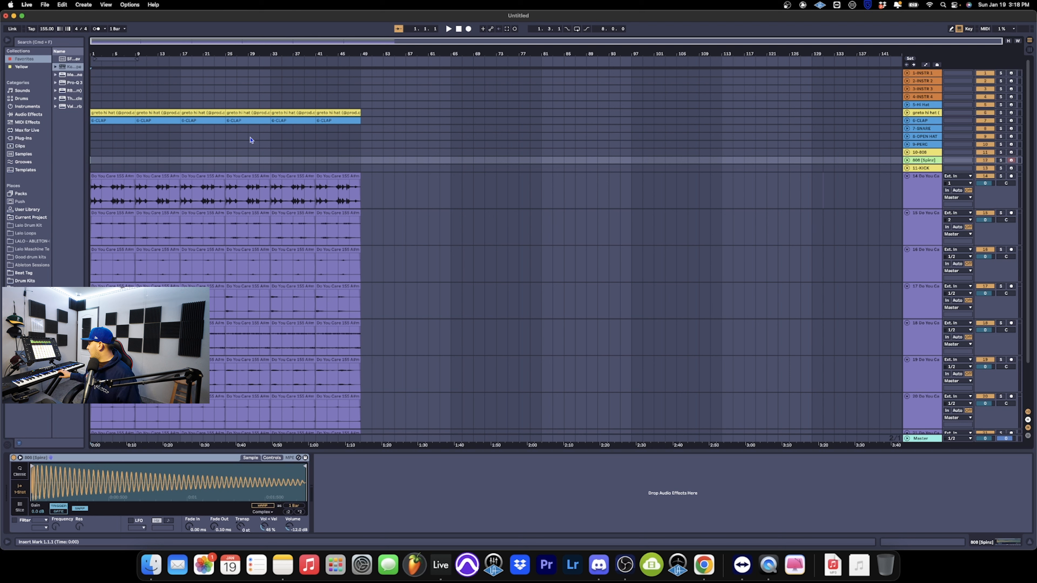
pyautogui.press('space')
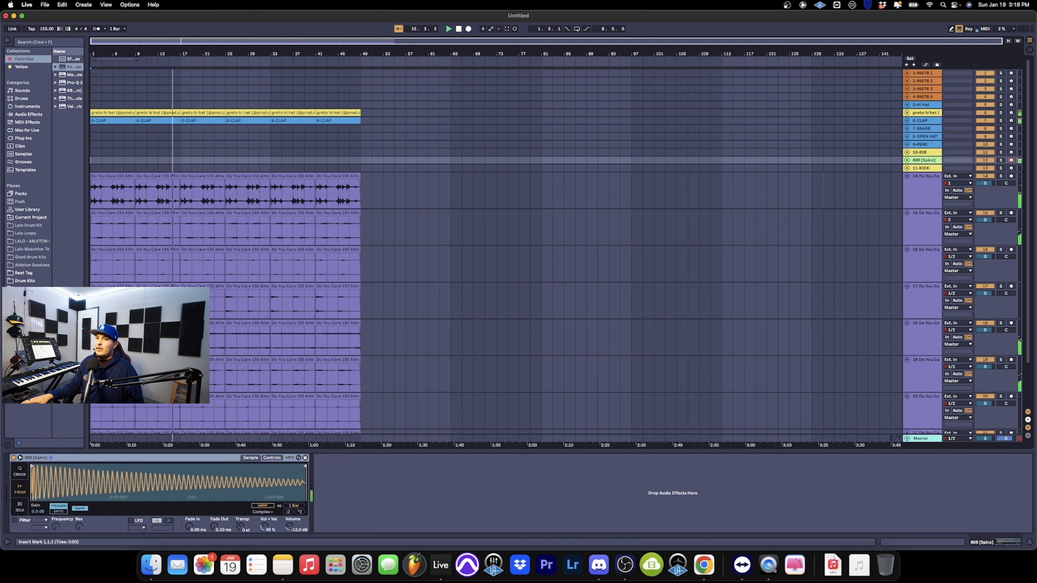
pyautogui.press('space')
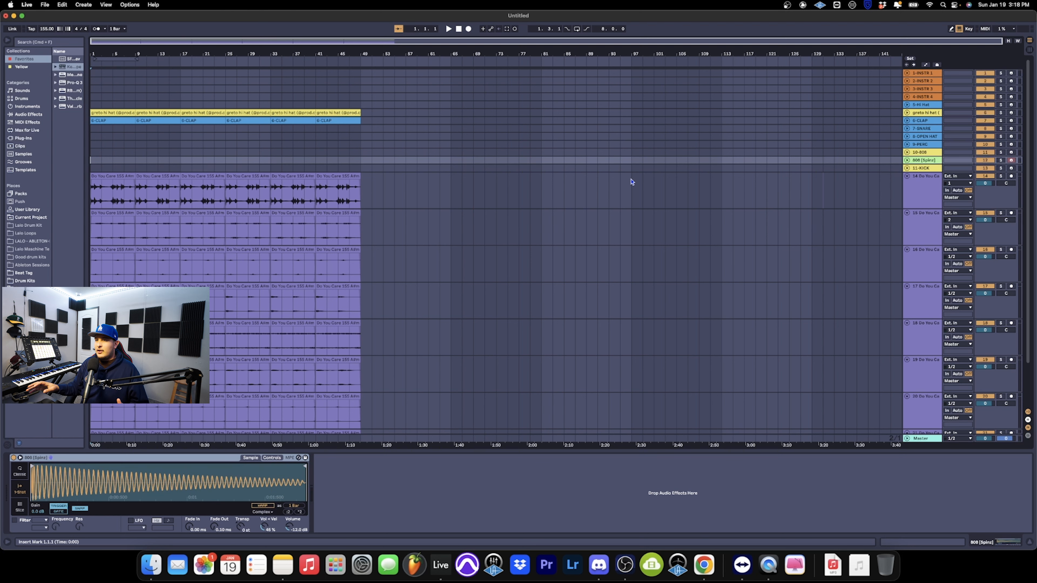
# Widen the browser and insert Melodyne on track 21 of the Do You Care loop
pyautogui.scroll(-1, 631, 182)
pyautogui.scroll(-3, 631, 182)
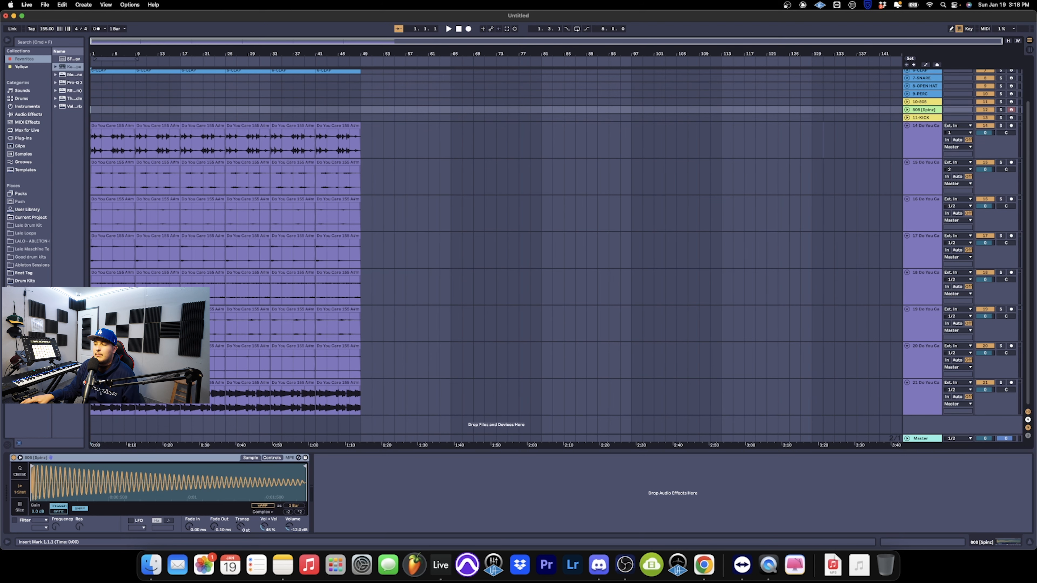
pyautogui.click(923, 390)
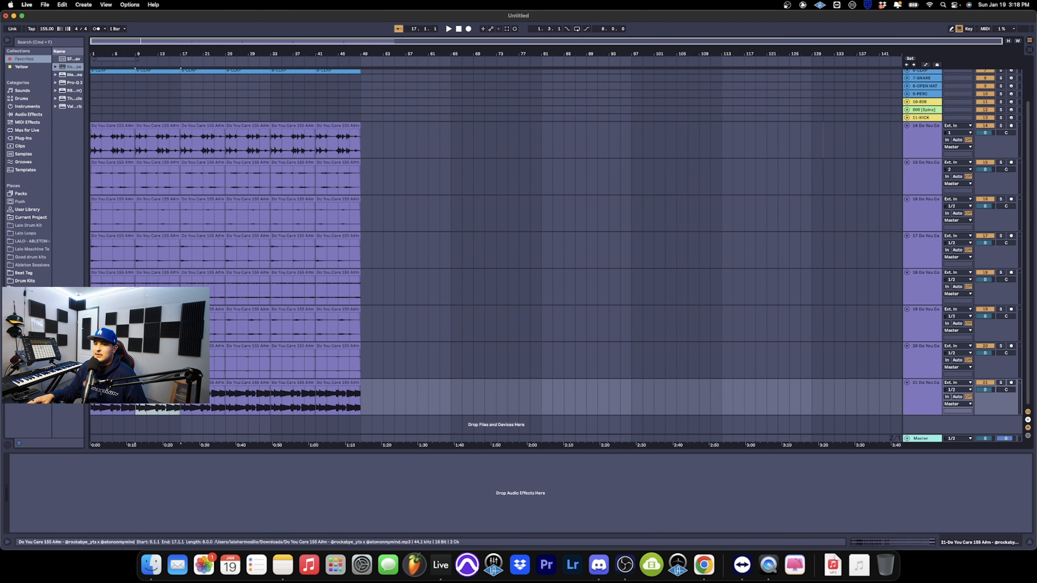
pyautogui.click(158, 383)
pyautogui.moveTo(87, 122); pyautogui.dragTo(278, 123)
pyautogui.click(78, 75)
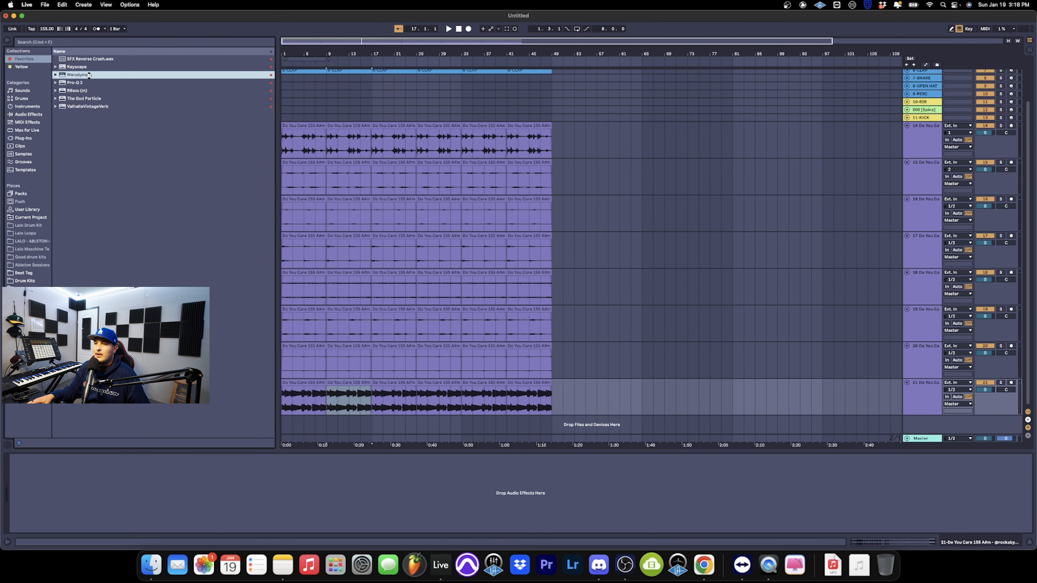
pyautogui.press('Return')
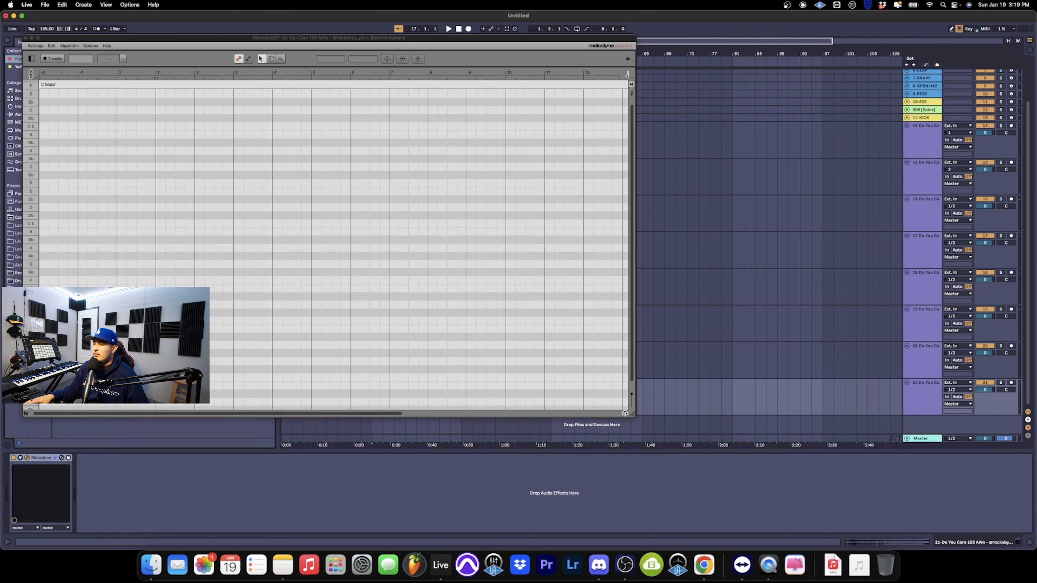
# Return from Chrome to Ableton Live and audition the 808 [Spinz] sound at bar 5
pyautogui.click(868, 177)
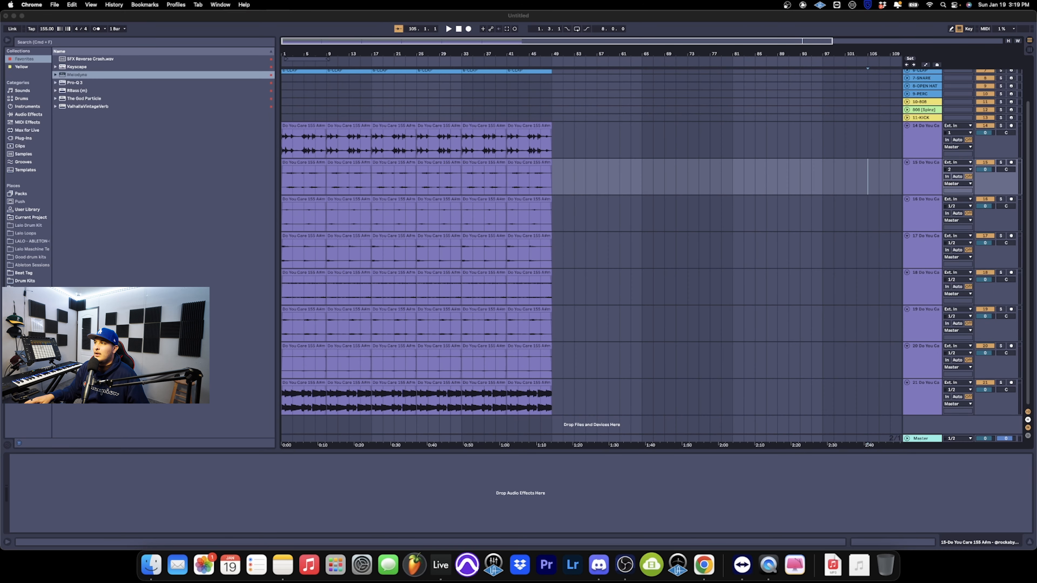
pyautogui.press('super+Tab')
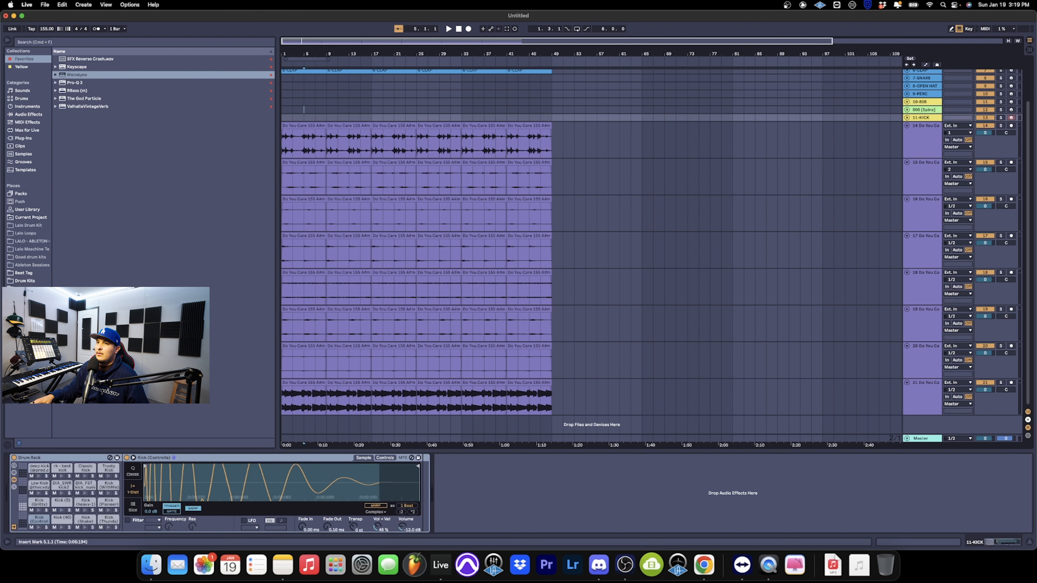
pyautogui.click(299, 110)
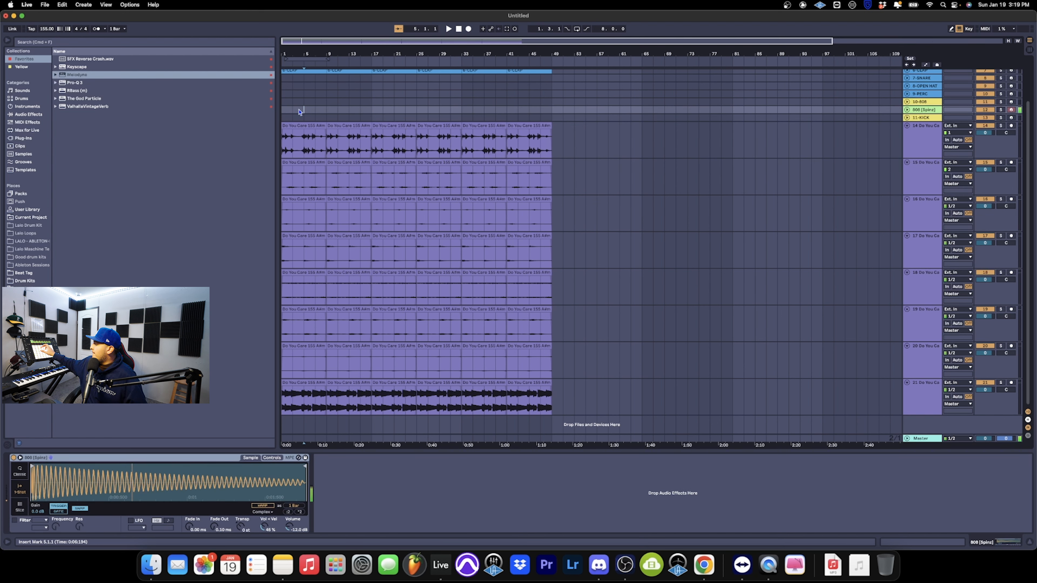
pyautogui.hscroll(1, 393, 178)
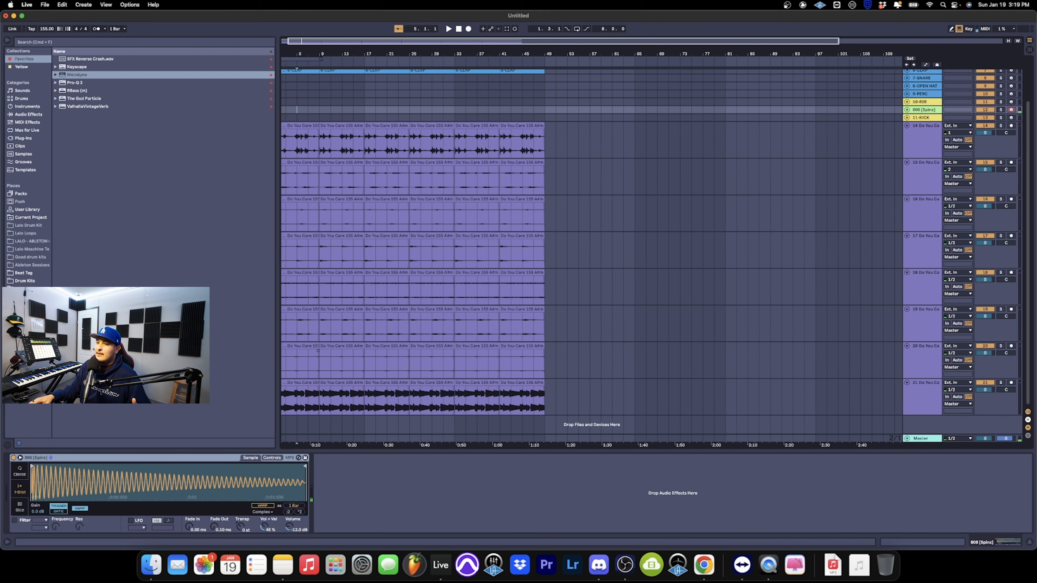
pyautogui.hscroll(-1, 394, 178)
# Bring up Melodyne on track 21, move its window aside and transfer eight bars of the loop to examine the notes
pyautogui.moveTo(77, 75); pyautogui.dragTo(284, 399)
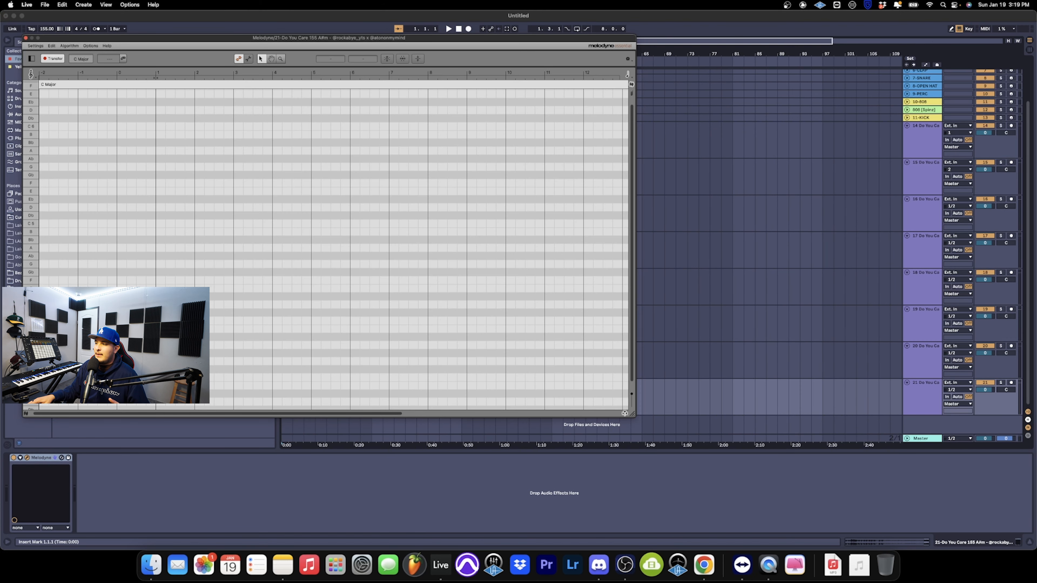
pyautogui.moveTo(539, 38); pyautogui.dragTo(835, 14)
pyautogui.press('space')
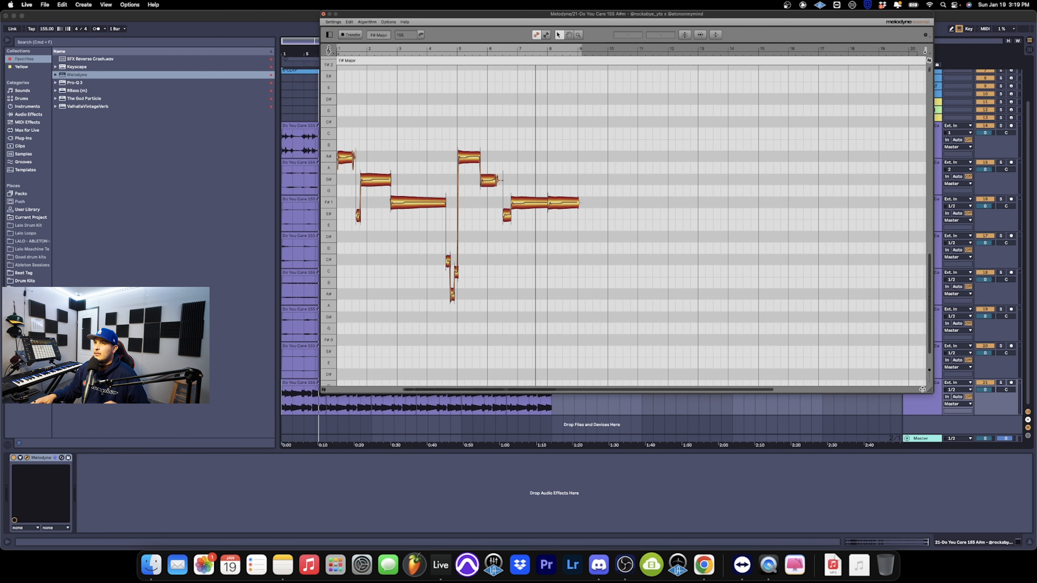
# Close the Melodyne window and delete the plug-in from track 21
pyautogui.press('super+w')
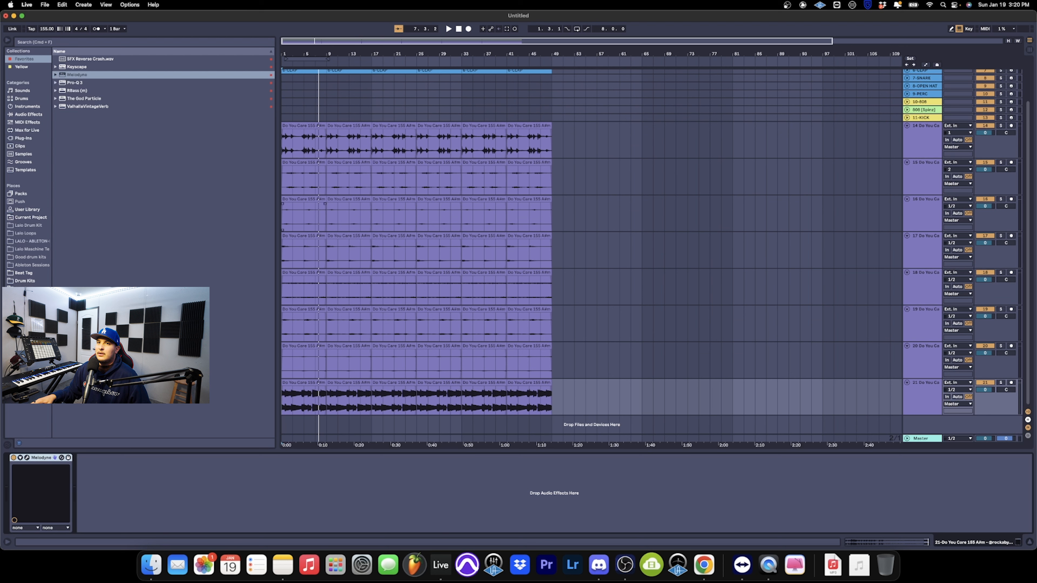
pyautogui.rightClick(41, 458)
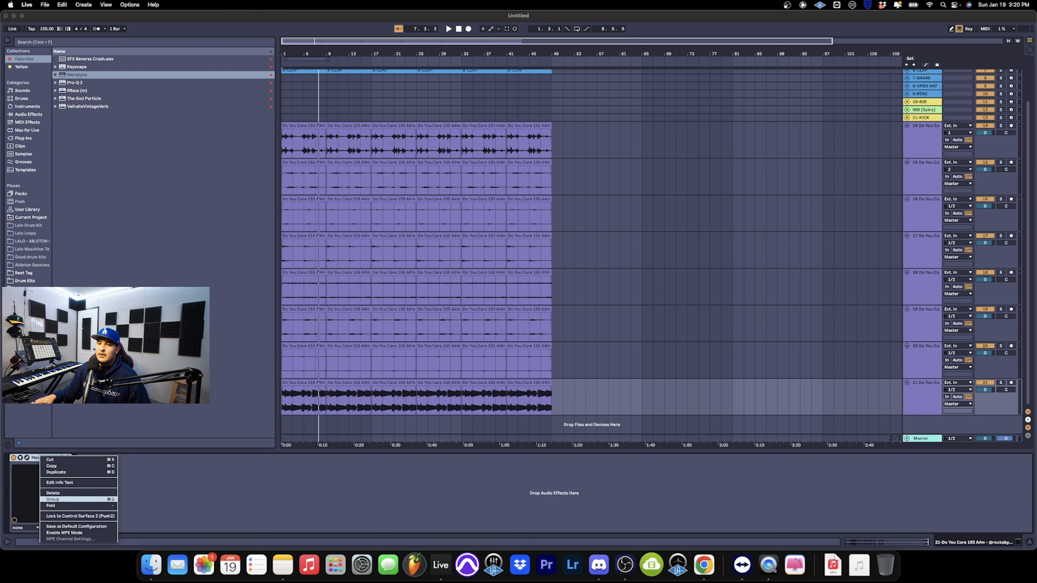
pyautogui.click(64, 494)
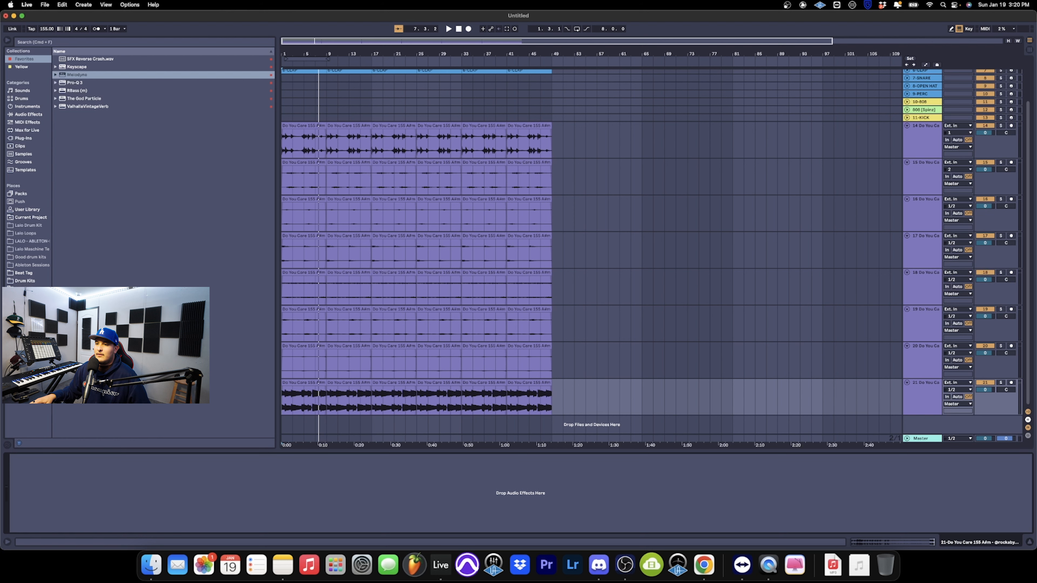
# Record an eight-bar 808 pattern from bar 9 on the 808 [Spinz] track, play it back and open the clip
pyautogui.scroll(3, 592, 246)
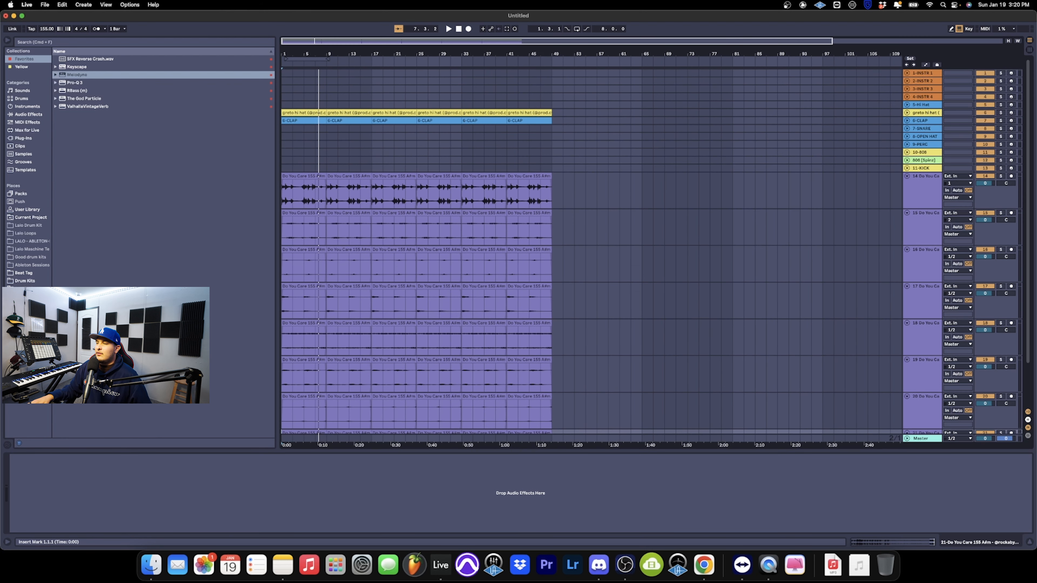
pyautogui.click(924, 160)
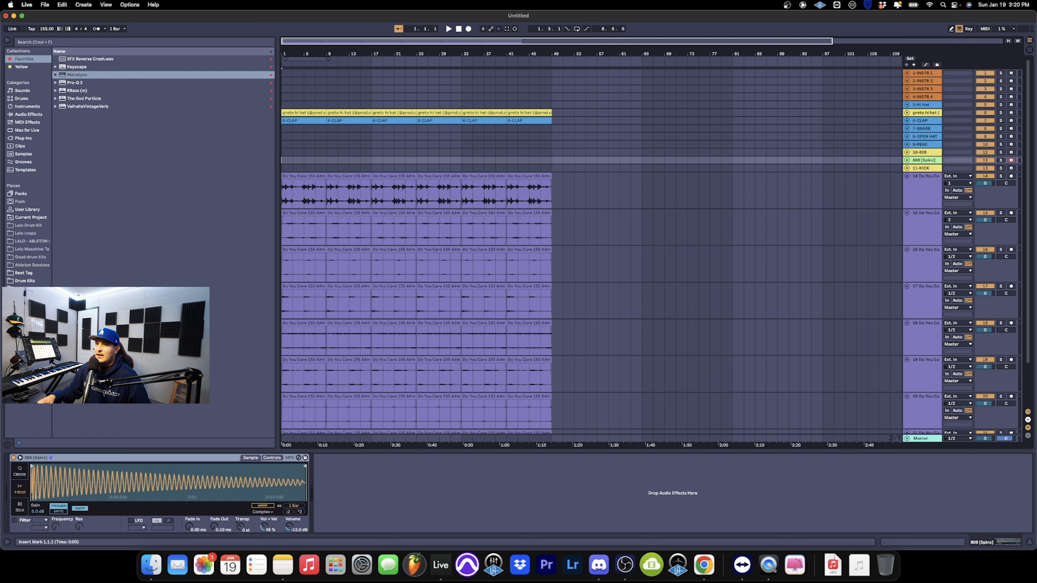
pyautogui.click(338, 162)
pyautogui.press('F9')
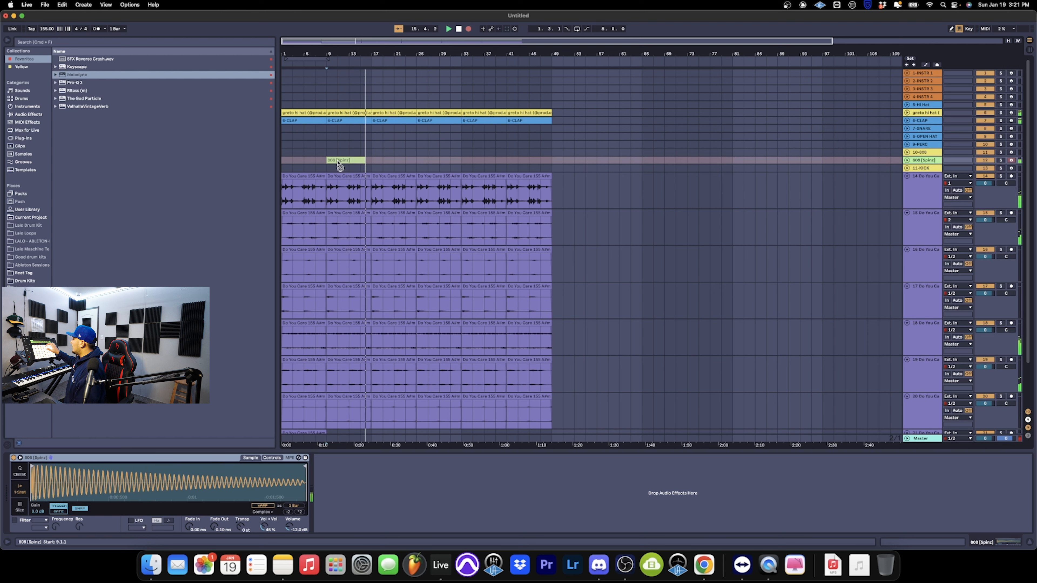
pyautogui.press('space')
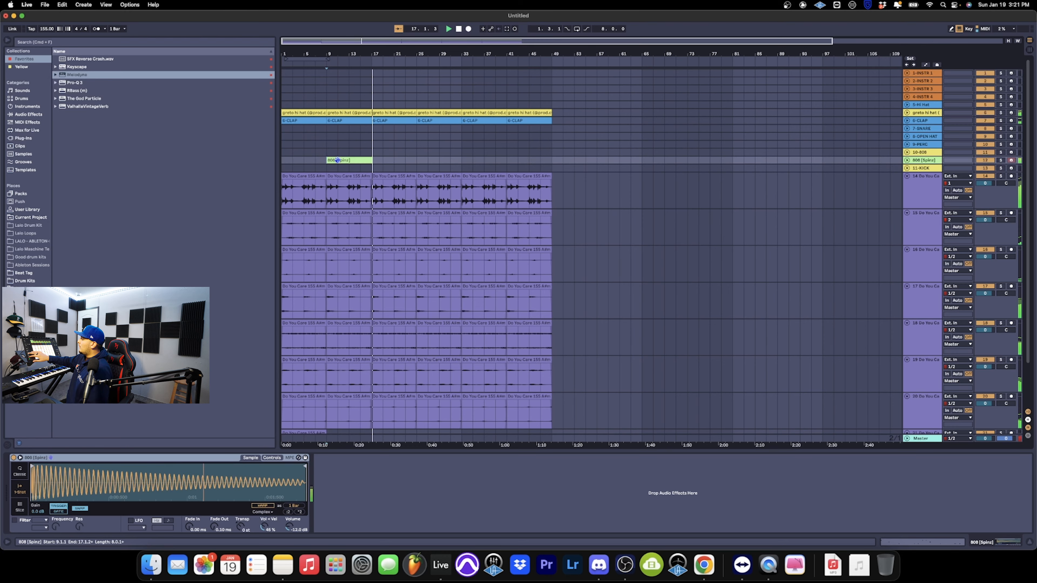
pyautogui.doubleClick(337, 161)
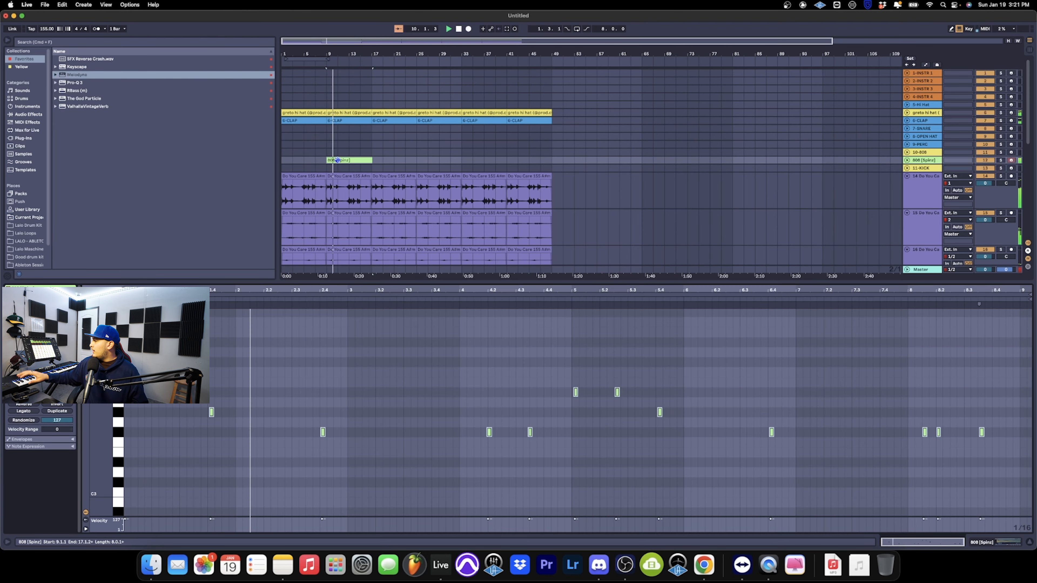
# Quantize the recorded 808 [Spinz] notes and trim the clip to exactly eight bars, ending at bar 17
pyautogui.press('super+u')
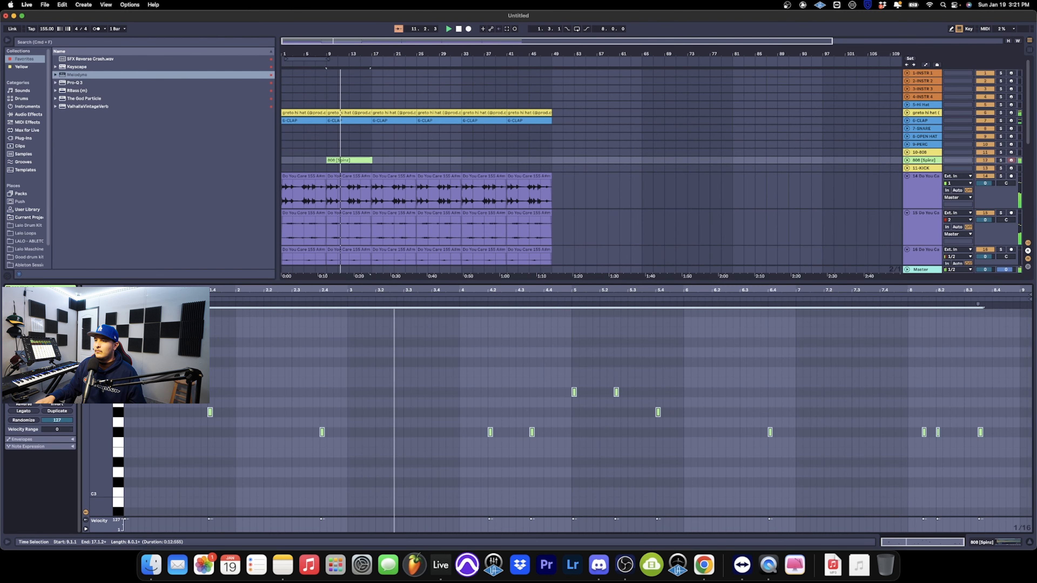
pyautogui.moveTo(348, 283); pyautogui.dragTo(347, 403)
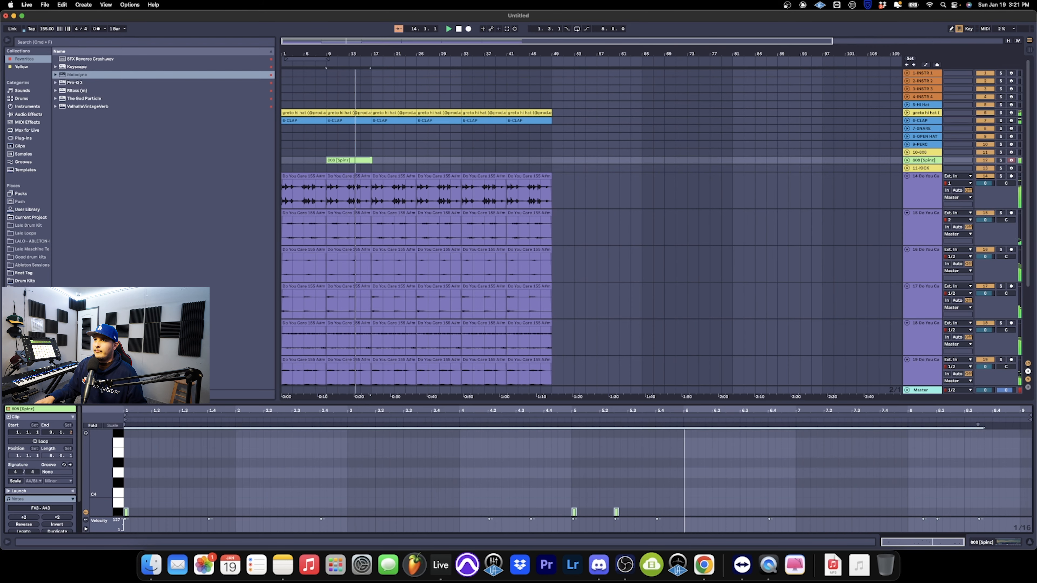
pyautogui.moveTo(354, 54); pyautogui.dragTo(355, 131)
pyautogui.moveTo(428, 160); pyautogui.dragTo(426, 160)
# Duplicate the eight-bar 808 [Spinz] clip four times so the pattern runs to bar 49
pyautogui.click(404, 160)
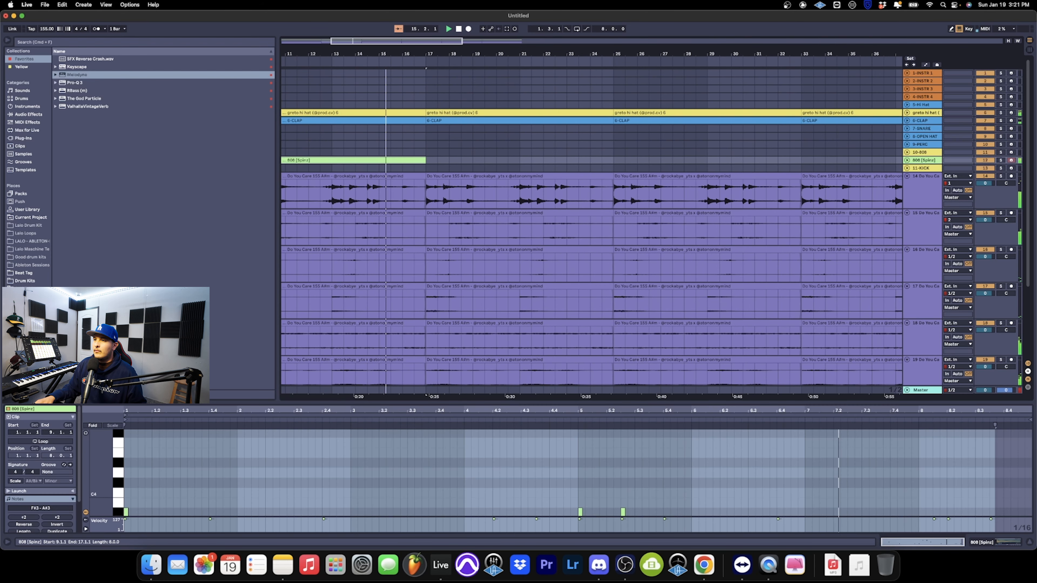
pyautogui.press('super+d')
pyautogui.press('super+d')
pyautogui.press('super+d')
pyautogui.press('super+d')
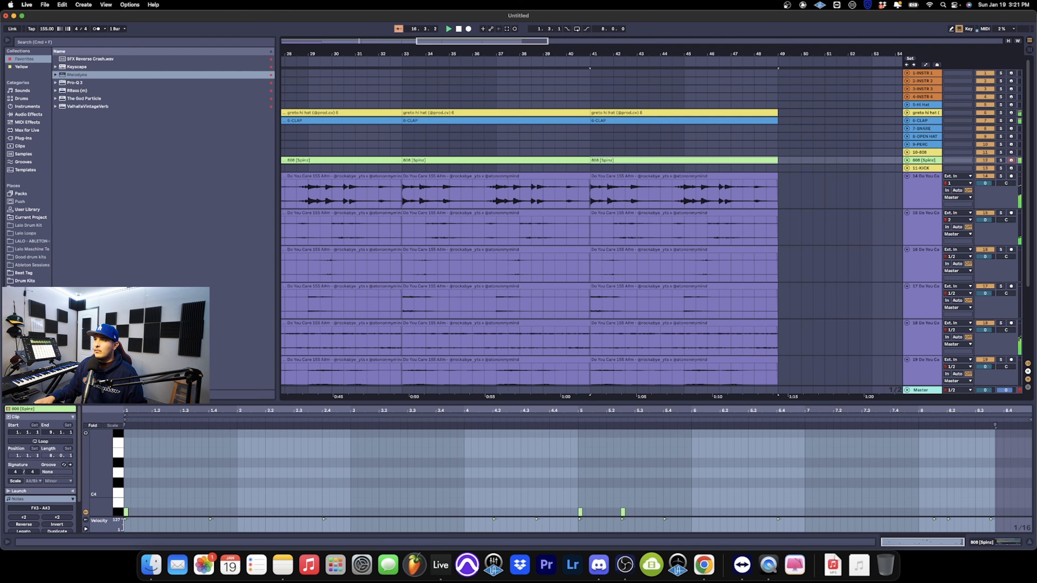
pyautogui.moveTo(572, 54); pyautogui.dragTo(589, 8)
# Delete the four empty INSTR tracks at the start of the track list
pyautogui.click(926, 97)
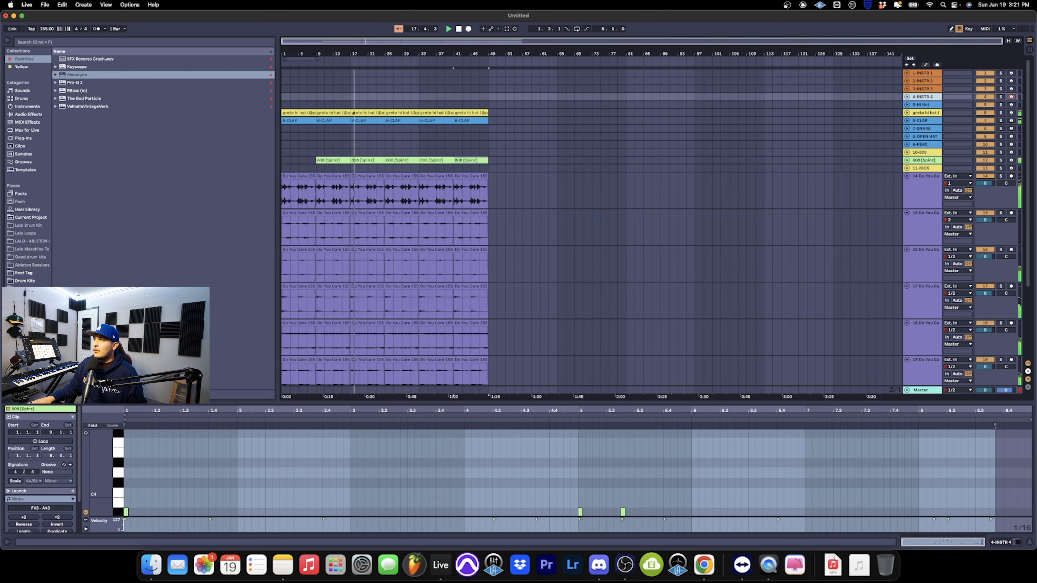
pyautogui.keyDown('shift'); pyautogui.click(927, 74); pyautogui.keyUp('shift')
pyautogui.rightClick(927, 74)
pyautogui.click(939, 96)
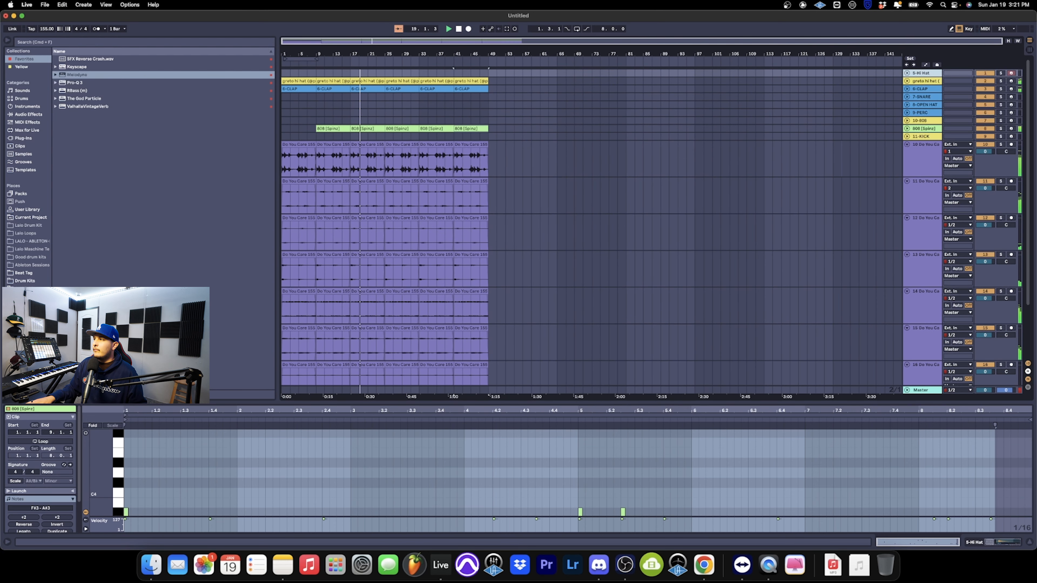
# Record an open hat pattern from bar 9 on the 8-OPEN HAT track with the tea open hat sound and play it back
pyautogui.click(316, 112)
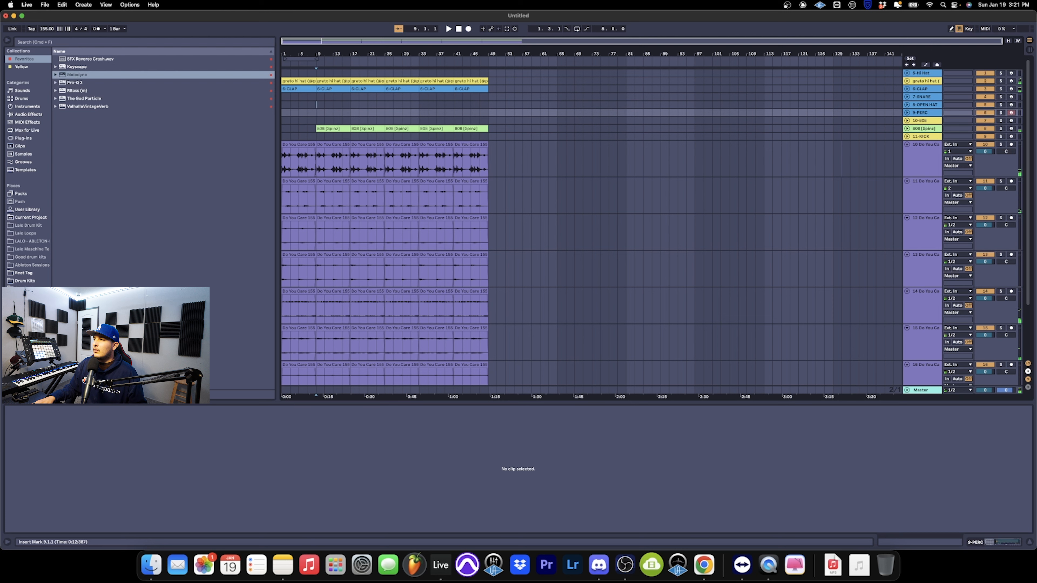
pyautogui.click(317, 105)
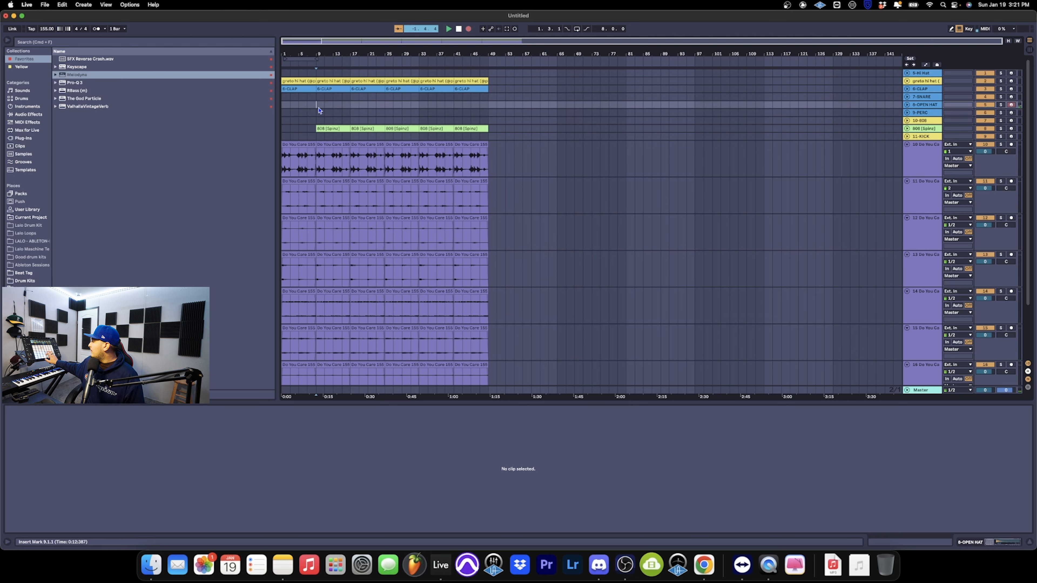
pyautogui.press('space')
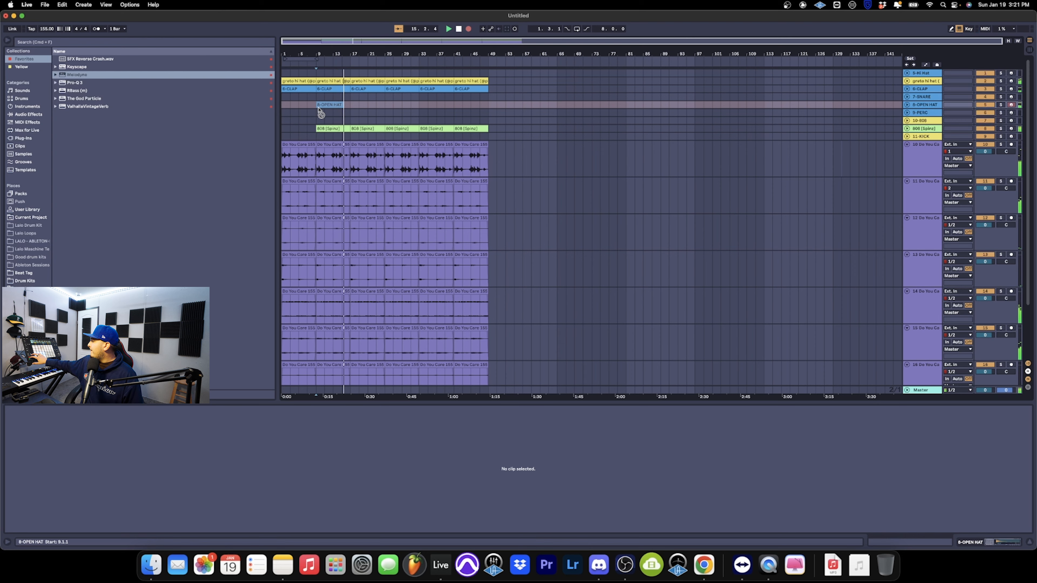
pyautogui.click(319, 106)
pyautogui.press('space')
pyautogui.press('space')
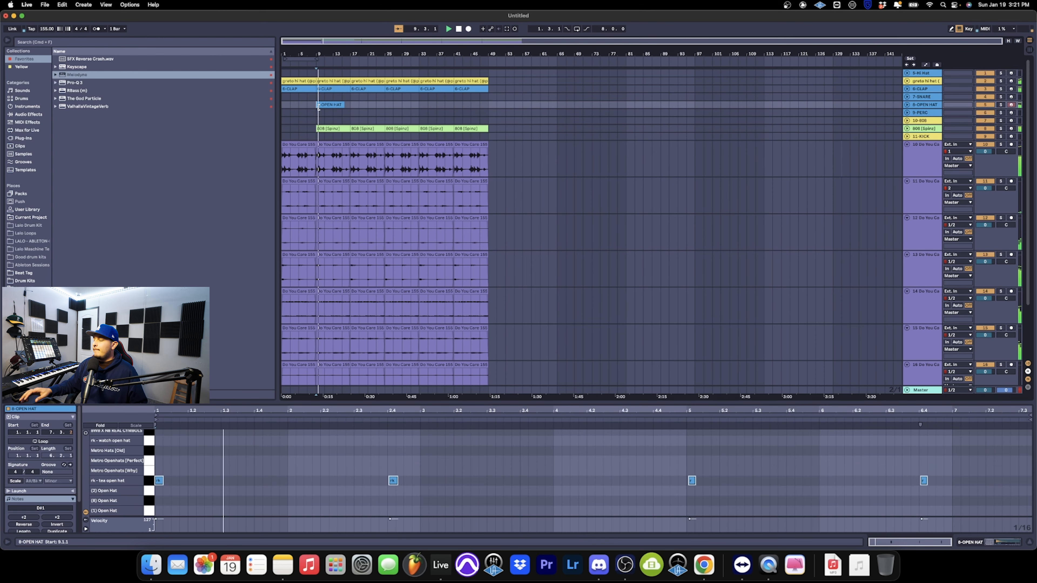
# Quantize the tea open hat notes and extend the clip to eight bars, ending at bar 17
pyautogui.press('super+u')
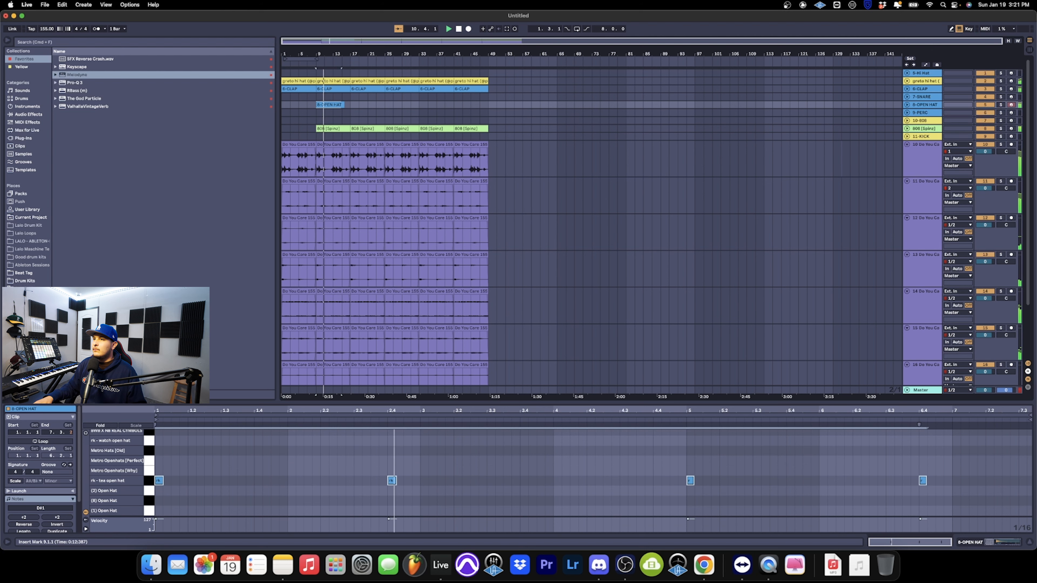
pyautogui.moveTo(344, 105); pyautogui.dragTo(350, 105)
pyautogui.click(359, 105)
pyautogui.click(335, 105)
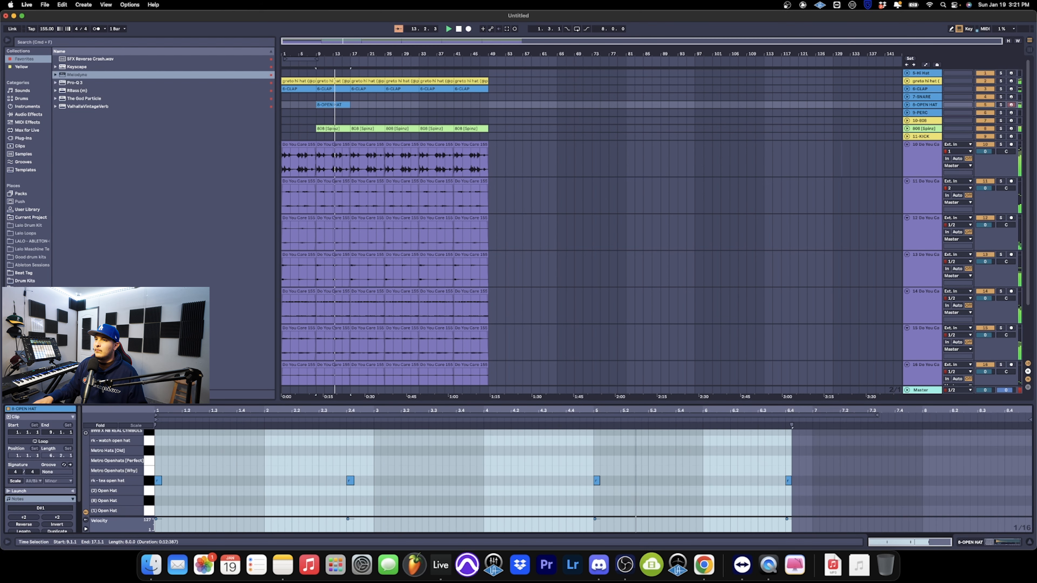
# Delete the recorded tea open hat clip from the 8-OPEN HAT track
pyautogui.click(357, 105)
pyautogui.click(344, 105)
pyautogui.press('Delete')
# Record a new open hat pattern from bar 9 using the (2) Open Hat sound and play it back
pyautogui.press('space')
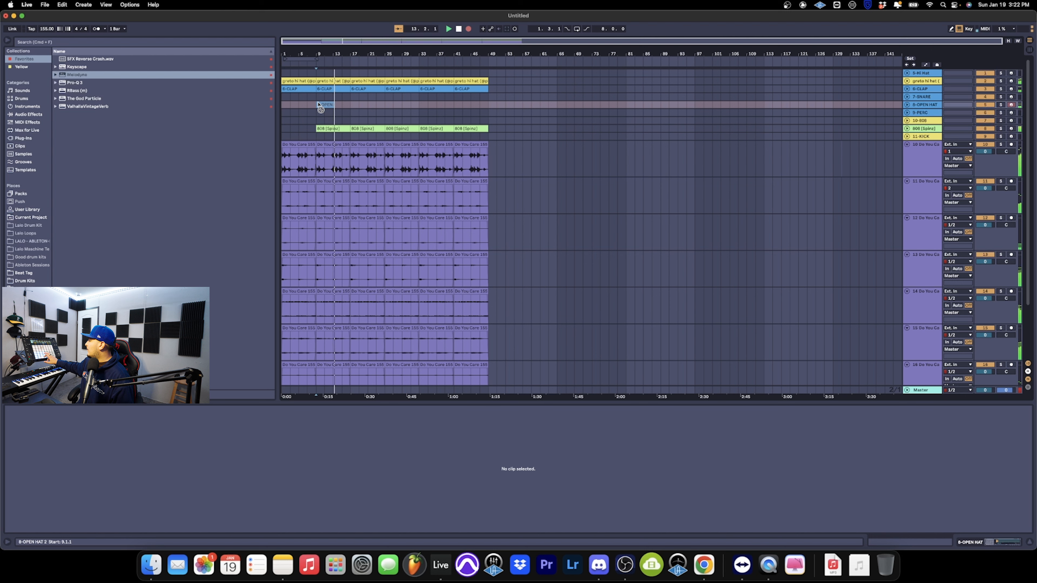
pyautogui.click(318, 102)
pyautogui.press('F9')
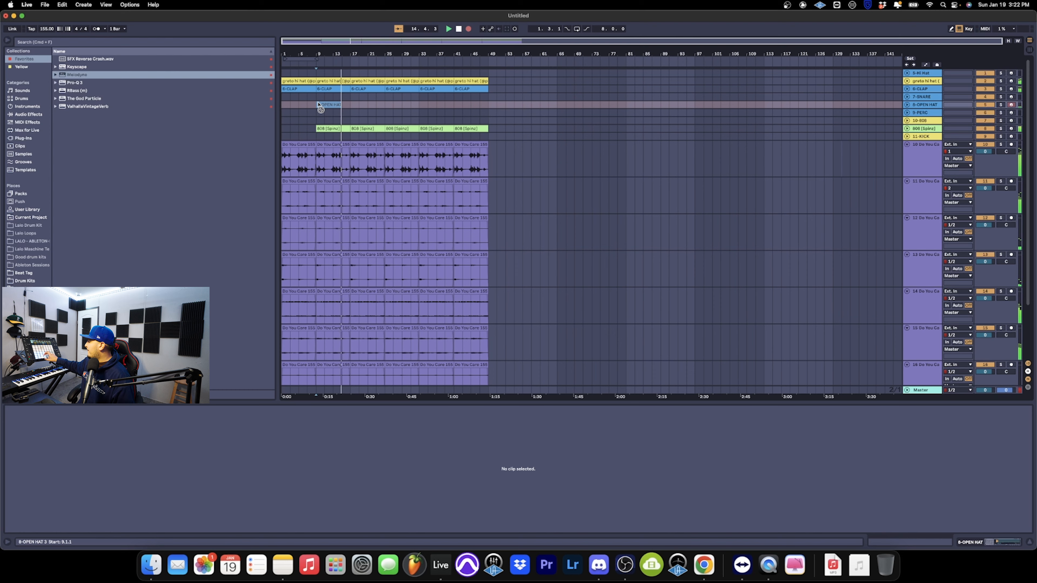
pyautogui.click(318, 103)
pyautogui.press('space')
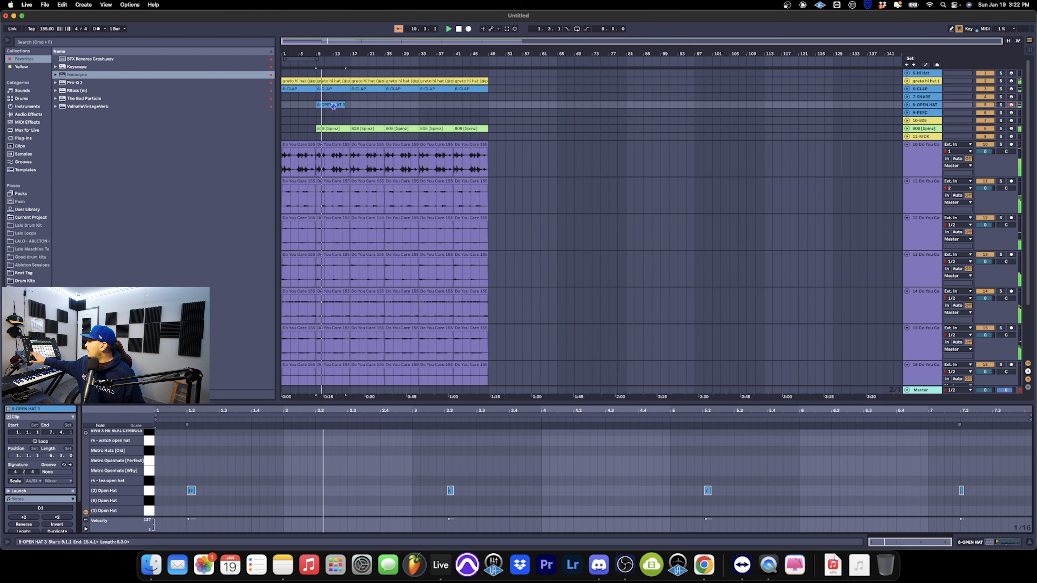
# Quantize the new open hat notes and extend their clip to end at bar 17
pyautogui.press('super+u')
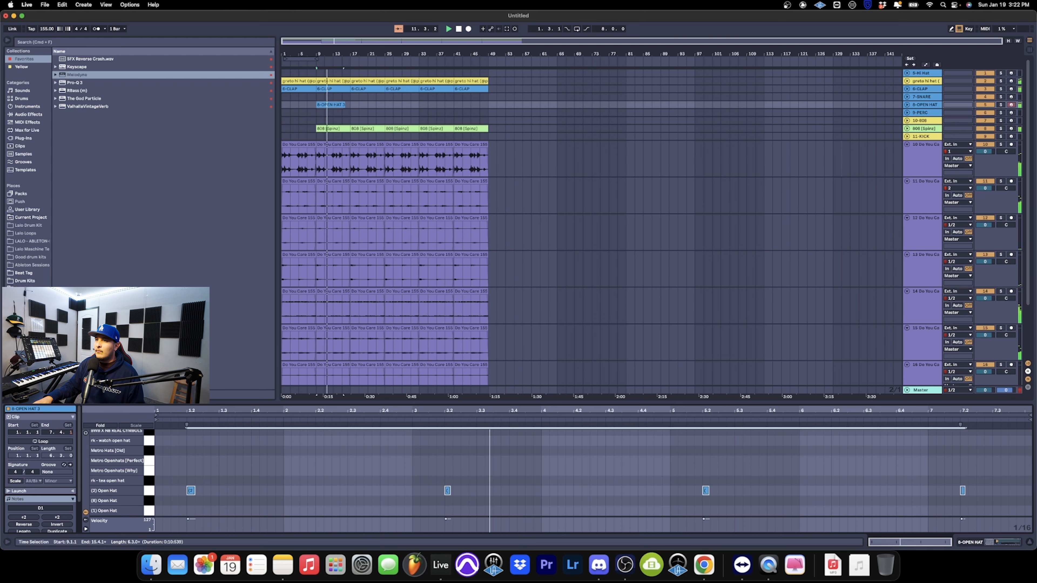
pyautogui.moveTo(345, 105); pyautogui.dragTo(350, 105)
pyautogui.click(357, 105)
# Duplicate the eight-bar open hat clip four times so it runs to bar 49
pyautogui.click(335, 105)
pyautogui.press('super+d')
pyautogui.press('super+d')
pyautogui.press('super+d')
pyautogui.press('super+d')
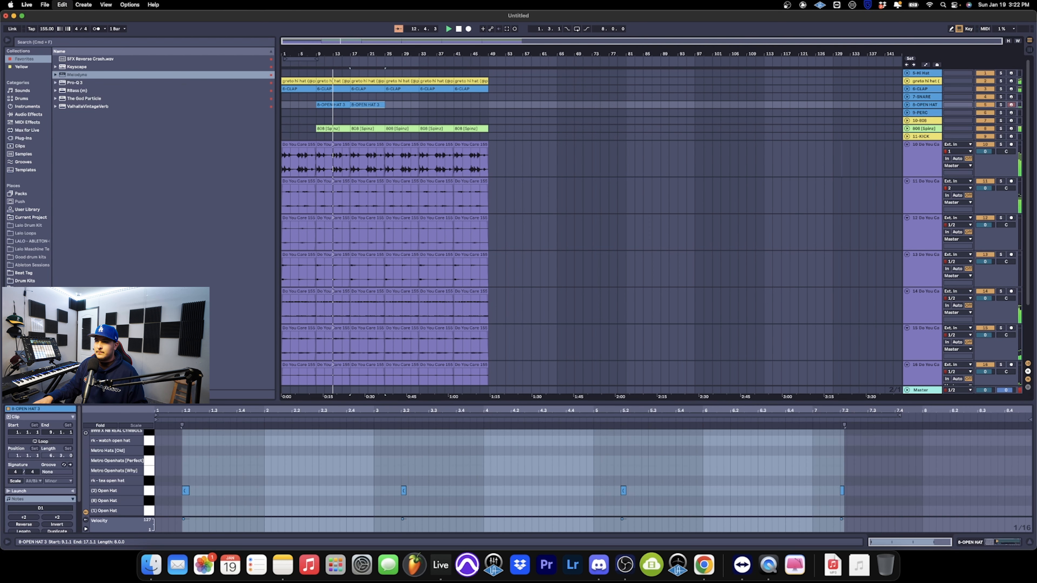
# Delete the unused 5-Hi Hat track
pyautogui.click(626, 121)
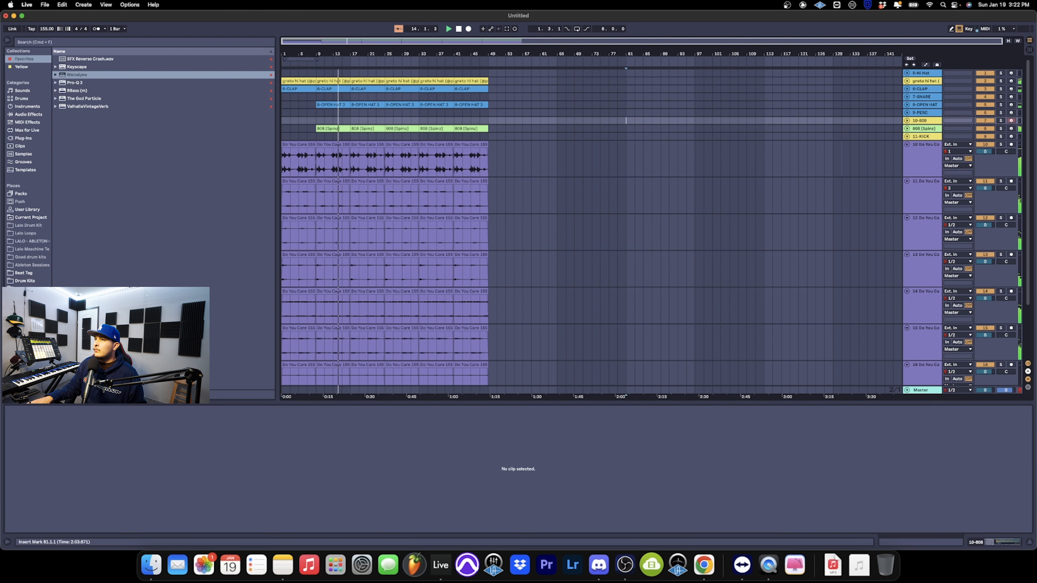
pyautogui.rightClick(923, 73)
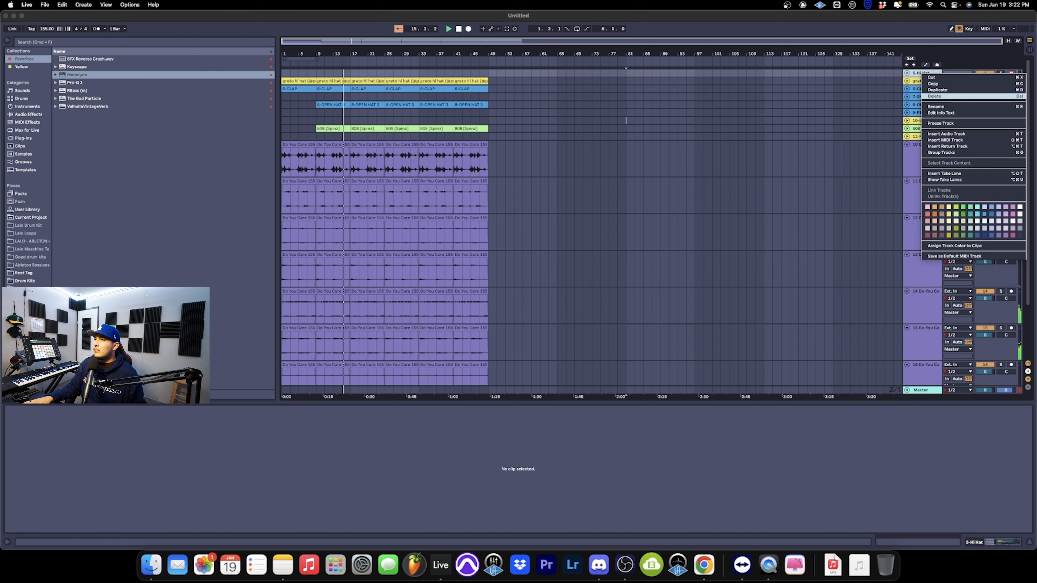
pyautogui.click(935, 97)
# Record a snare pattern from bar 9 on the 7-SNARE track with the Snare [Clean] sound and open the clip
pyautogui.click(924, 88)
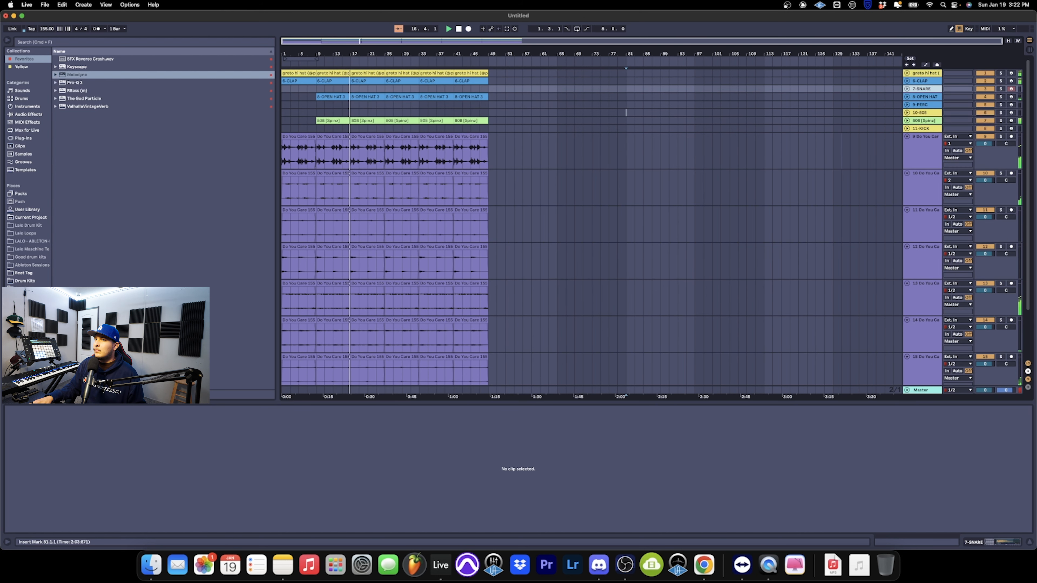
pyautogui.click(316, 89)
pyautogui.press('space')
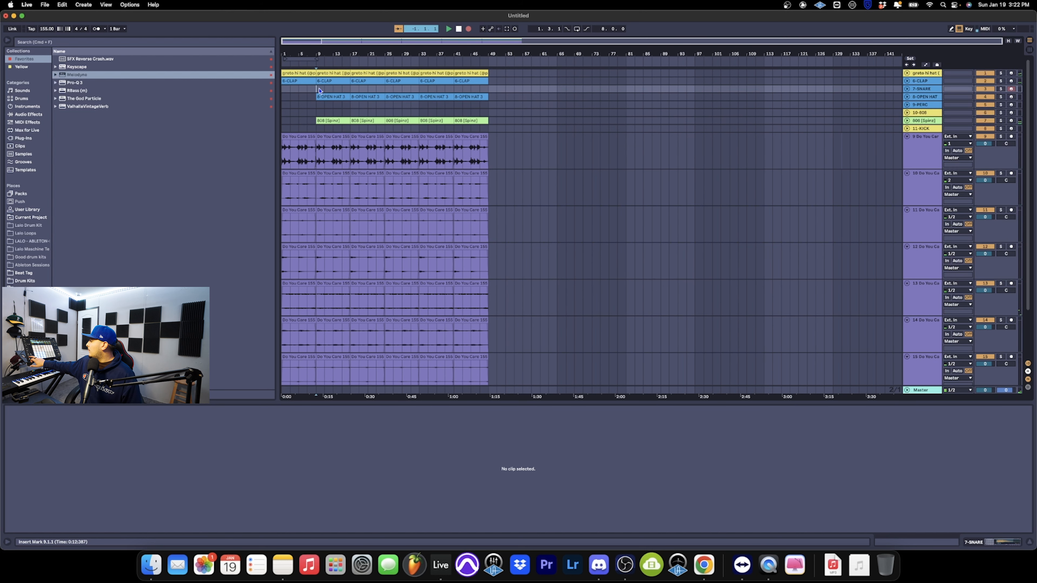
pyautogui.press('space')
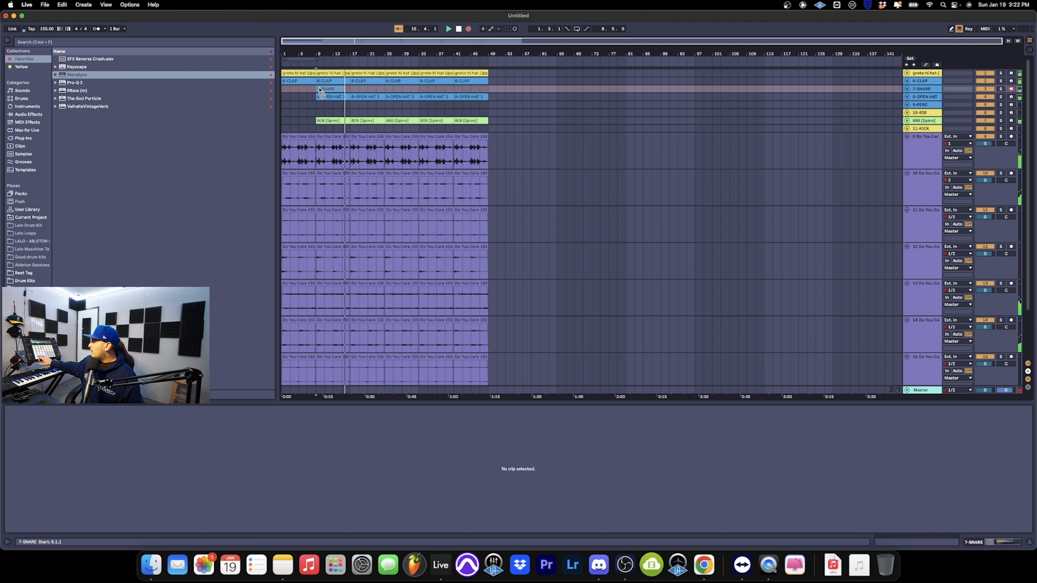
pyautogui.click(319, 88)
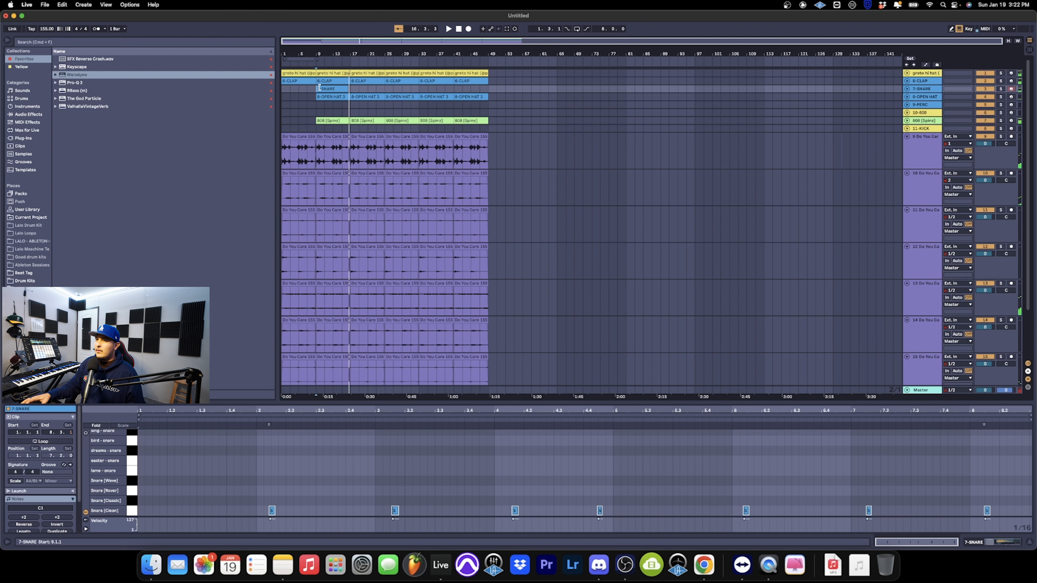
# Delete the 7-SNARE track
pyautogui.rightClick(924, 88)
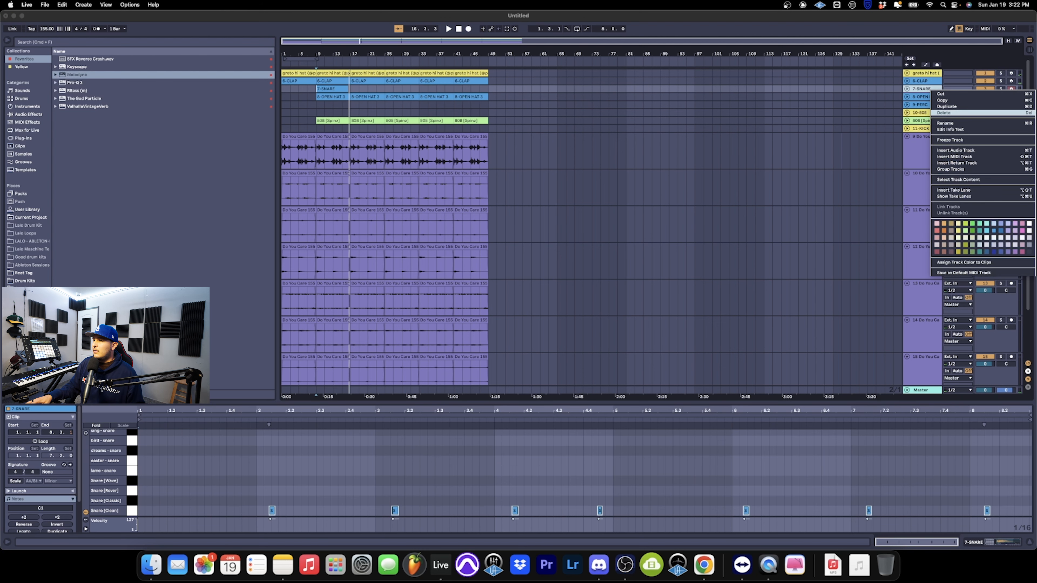
pyautogui.click(947, 113)
# Audition percussion from bar 9 on the 9-PERC track and record a Triangle Short pattern there, opening the recorded clip
pyautogui.click(324, 97)
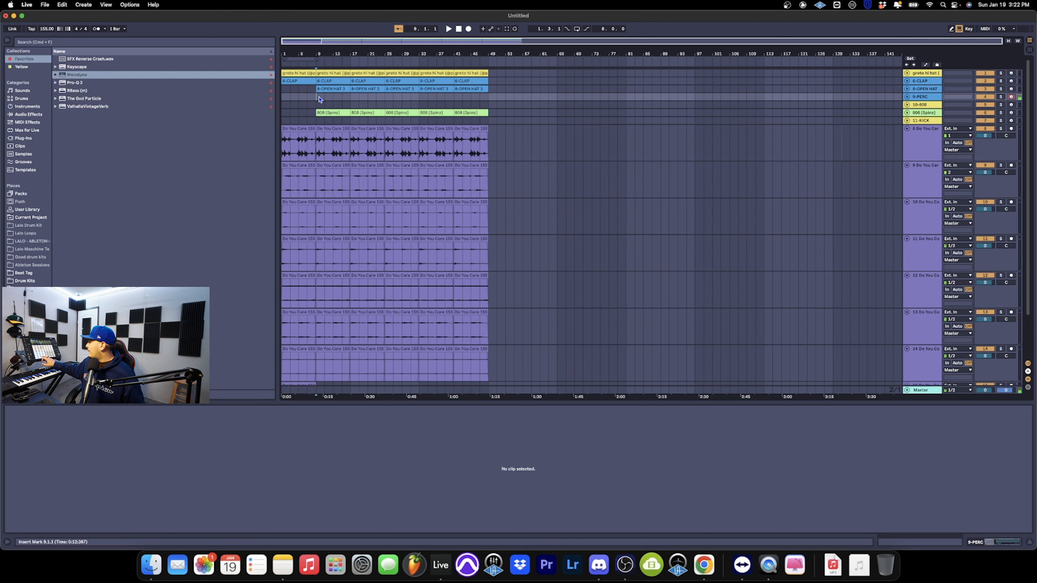
pyautogui.press('space')
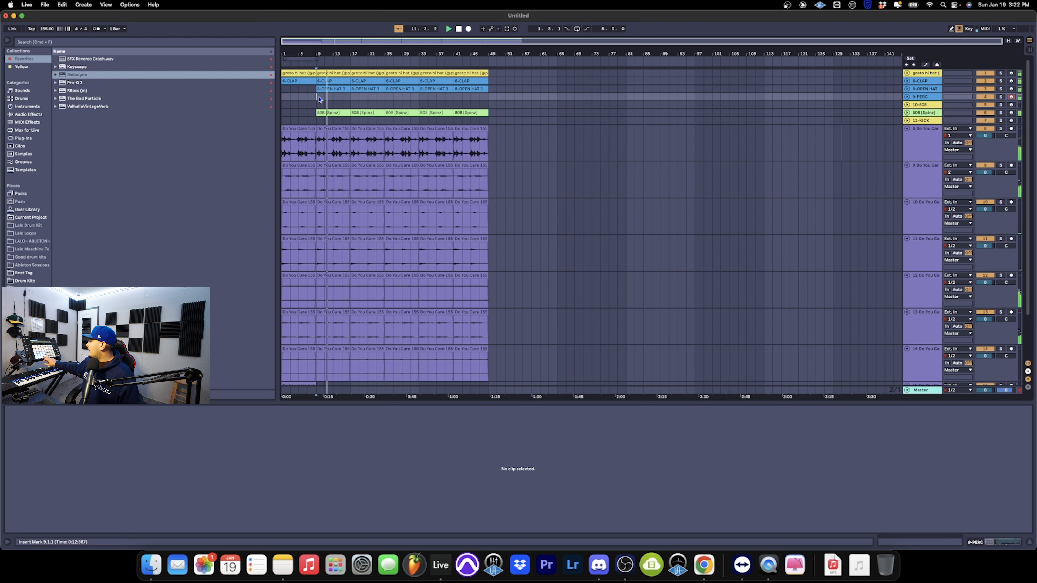
pyautogui.press('space')
pyautogui.press('space')
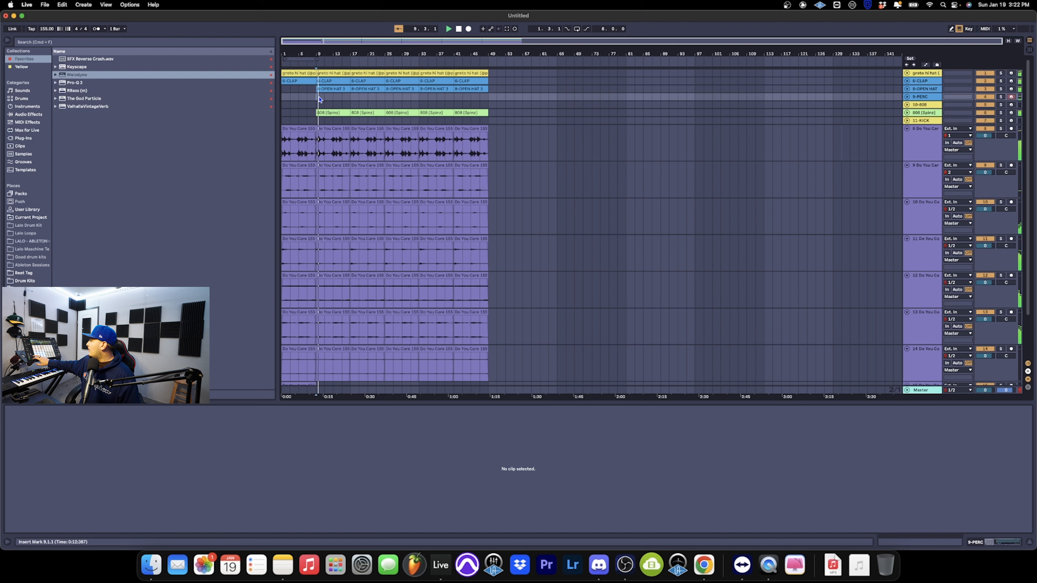
pyautogui.press('F9')
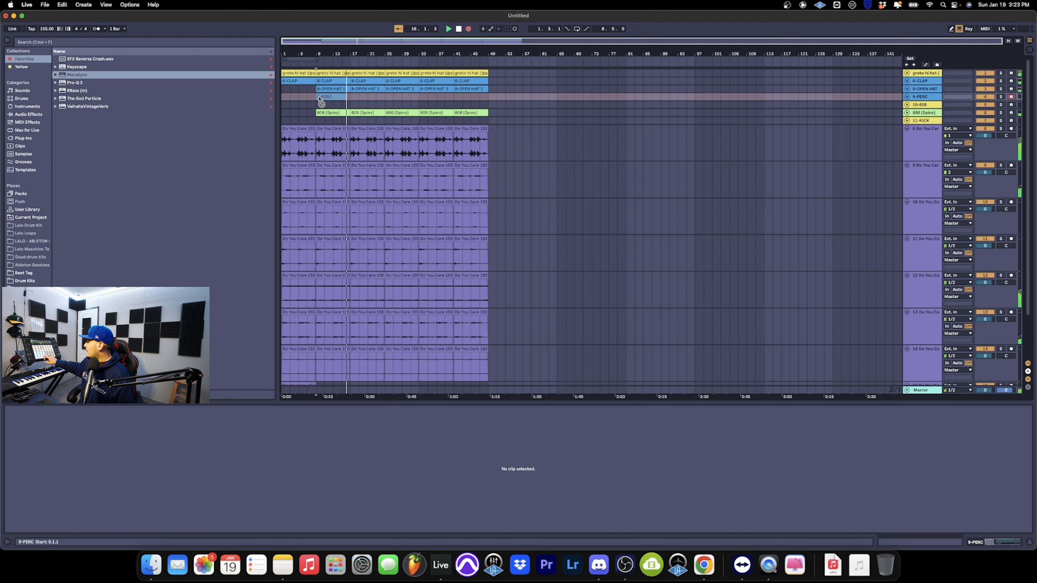
pyautogui.press('space')
pyautogui.click(320, 97)
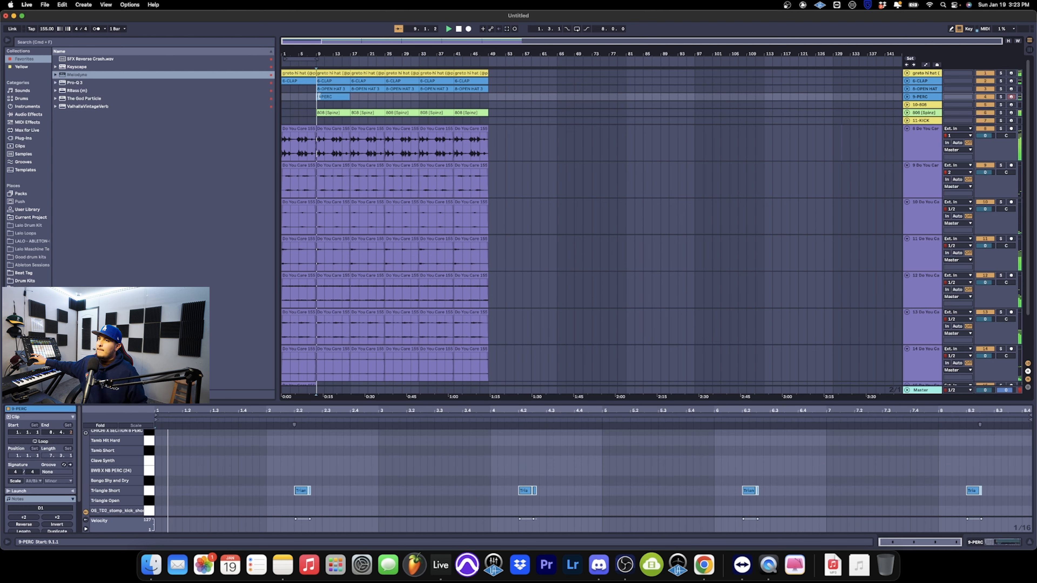
# Extend the percussion clip to end at bar 17 and duplicate it four times, up to bar 49
pyautogui.moveTo(348, 54); pyautogui.dragTo(362, 97)
pyautogui.click(368, 96)
pyautogui.click(342, 95)
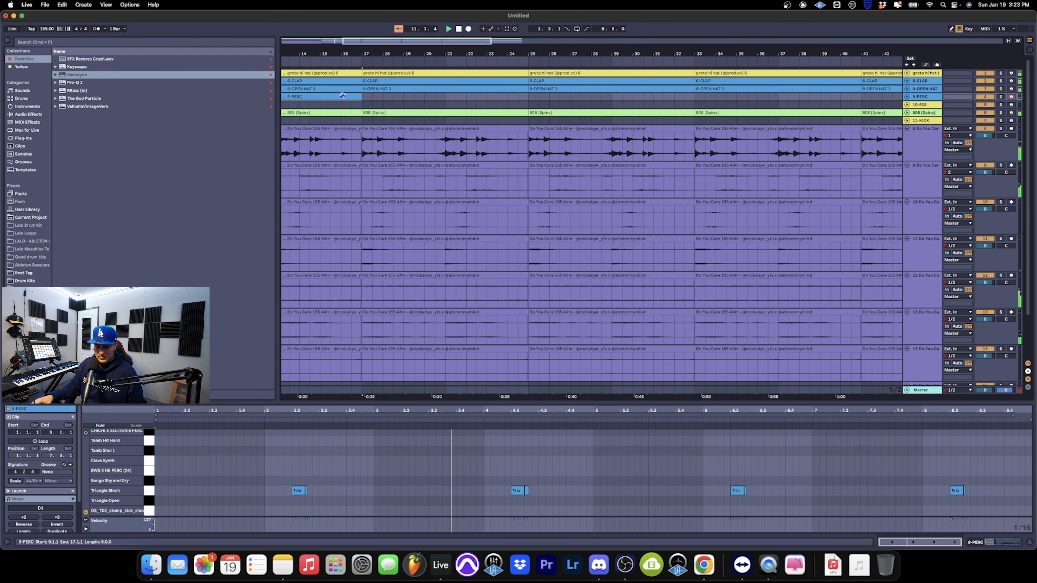
pyautogui.press('super+d')
pyautogui.press('super+d')
pyautogui.press('super+d')
pyautogui.press('super+d')
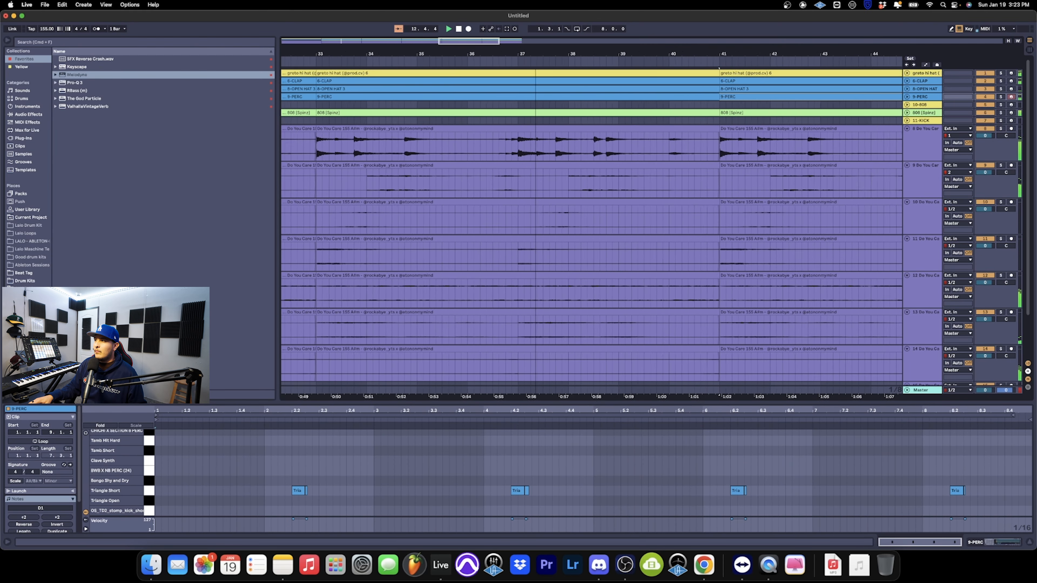
pyautogui.press('w')
# Paste the eight-bar 808 [Spinz] clip at bar 9 on the Kick (Controls) track and open its notes in an enlarged editor
pyautogui.click(921, 121)
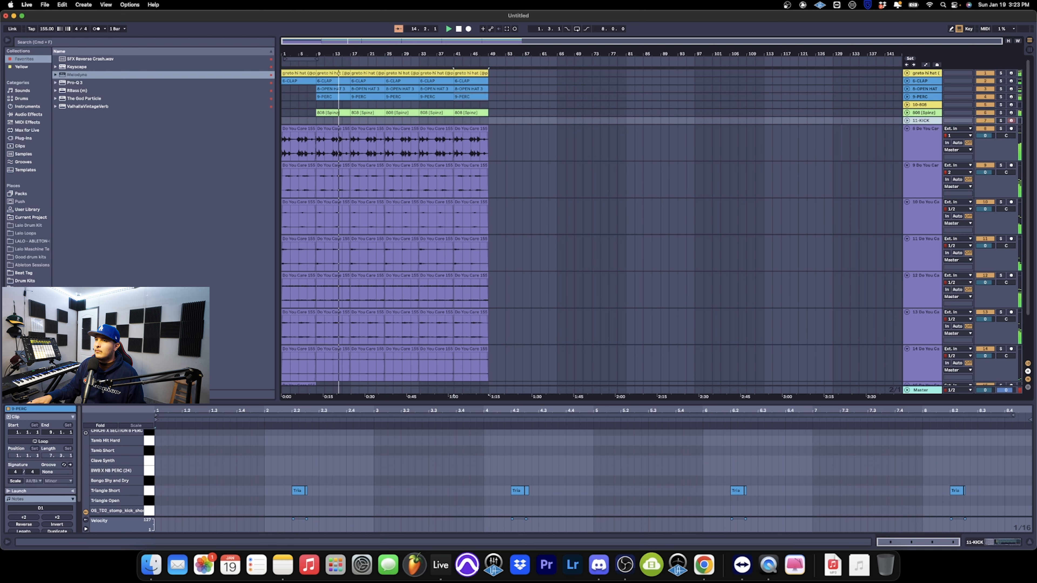
pyautogui.click(317, 121)
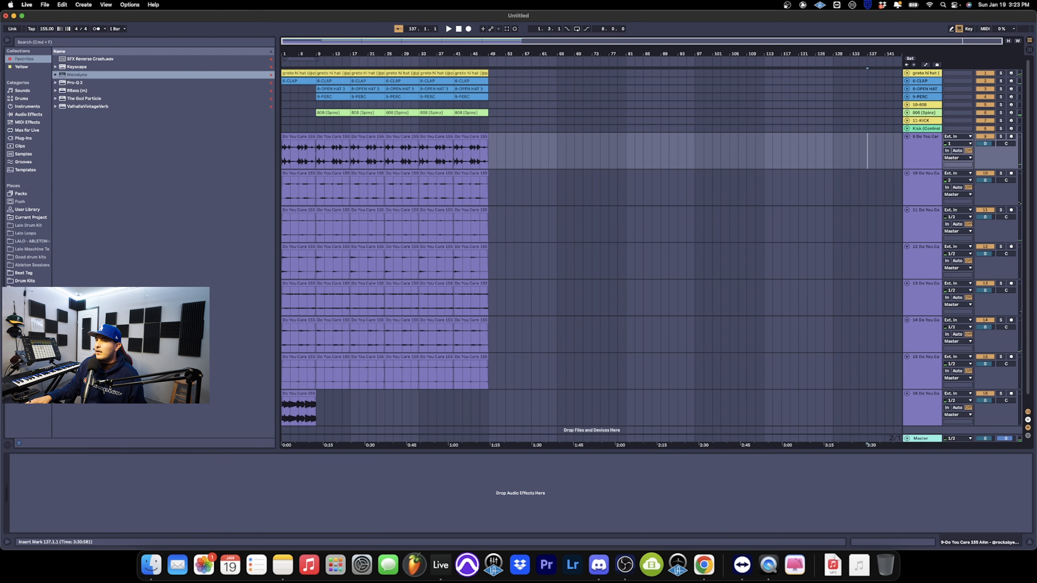
pyautogui.press('super+v')
pyautogui.doubleClick(333, 129)
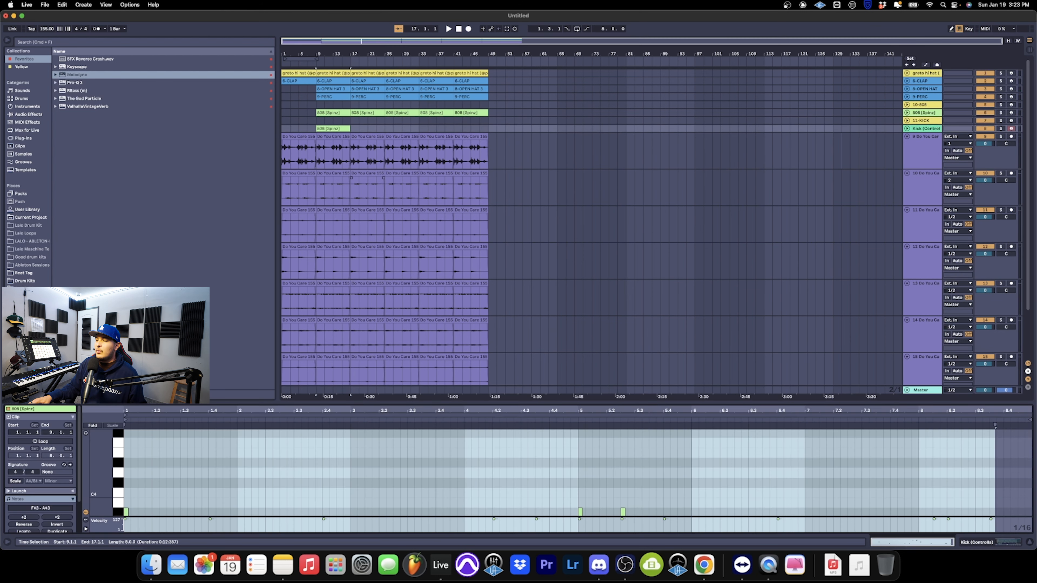
pyautogui.moveTo(408, 404); pyautogui.dragTo(408, 176)
pyautogui.scroll(3, 408, 327)
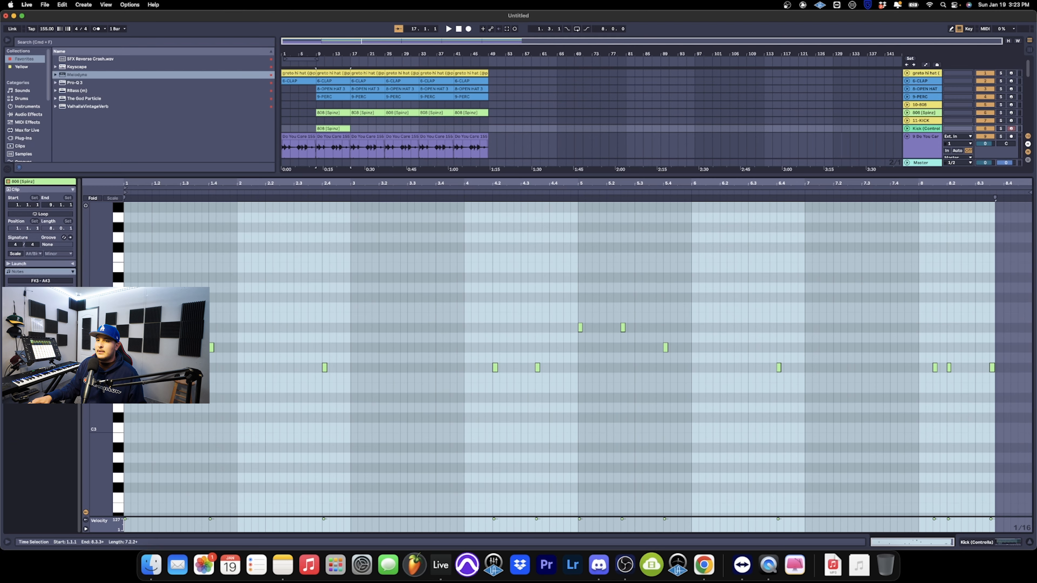
# Lower all the F#3 notes in the Kick (Controls) clip to C3
pyautogui.click(706, 388)
pyautogui.moveTo(1020, 367)
pyautogui.mouseDown()
pyautogui.moveTo(125, 352)
pyautogui.moveTo(125, 371)
pyautogui.mouseUp()
pyautogui.press('Down')
pyautogui.press('Down')
pyautogui.press('Down')
pyautogui.press('Down')
pyautogui.press('Down')
pyautogui.press('Down')
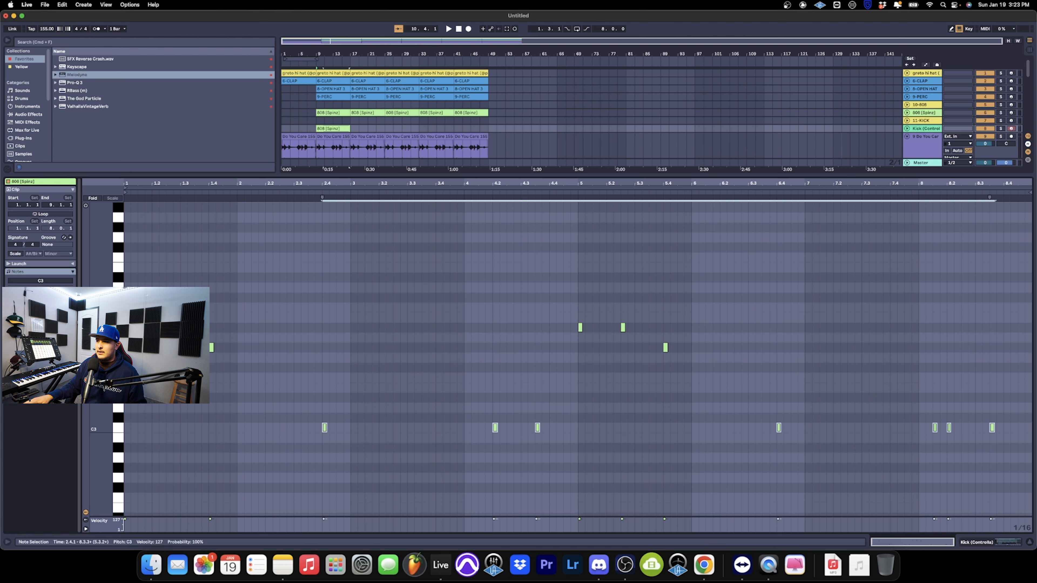
# Lower the remaining higher kick notes, on G#3 and A#3, to C3, start playback and close the note editor
pyautogui.moveTo(722, 347); pyautogui.dragTo(125, 345)
pyautogui.press('Down')
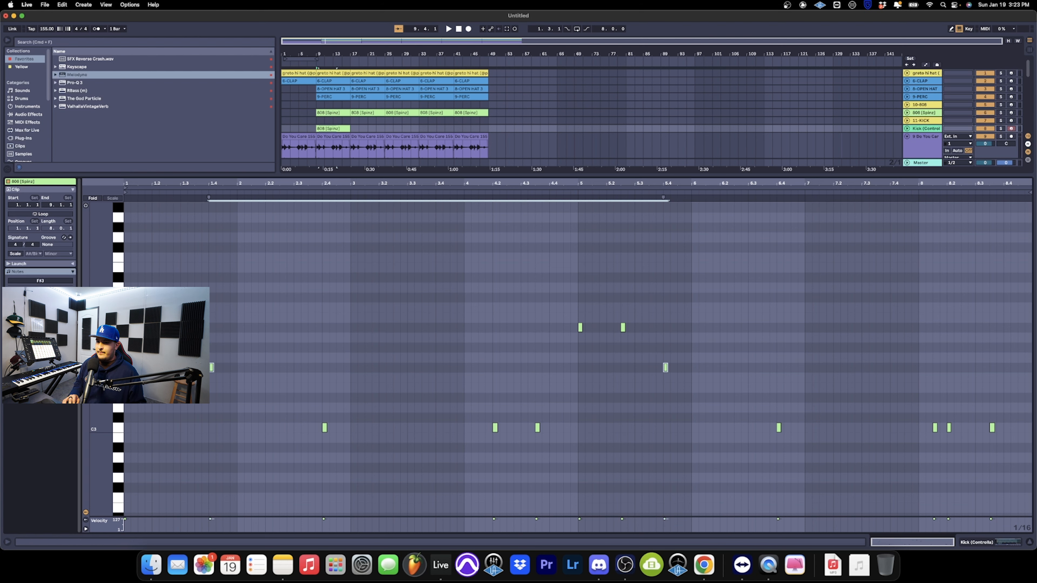
pyautogui.moveTo(660, 309); pyautogui.dragTo(209, 358)
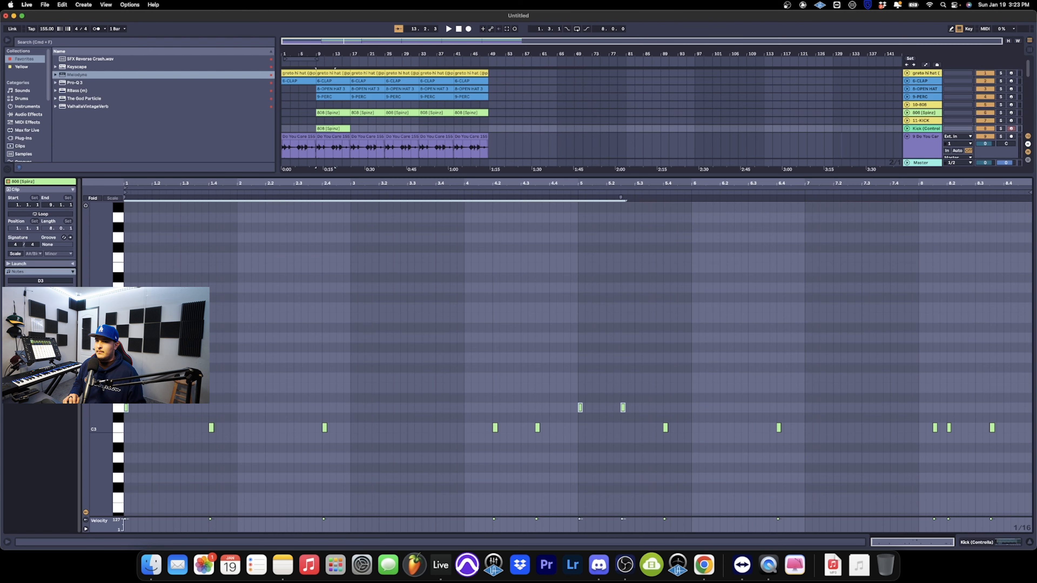
pyautogui.press('space')
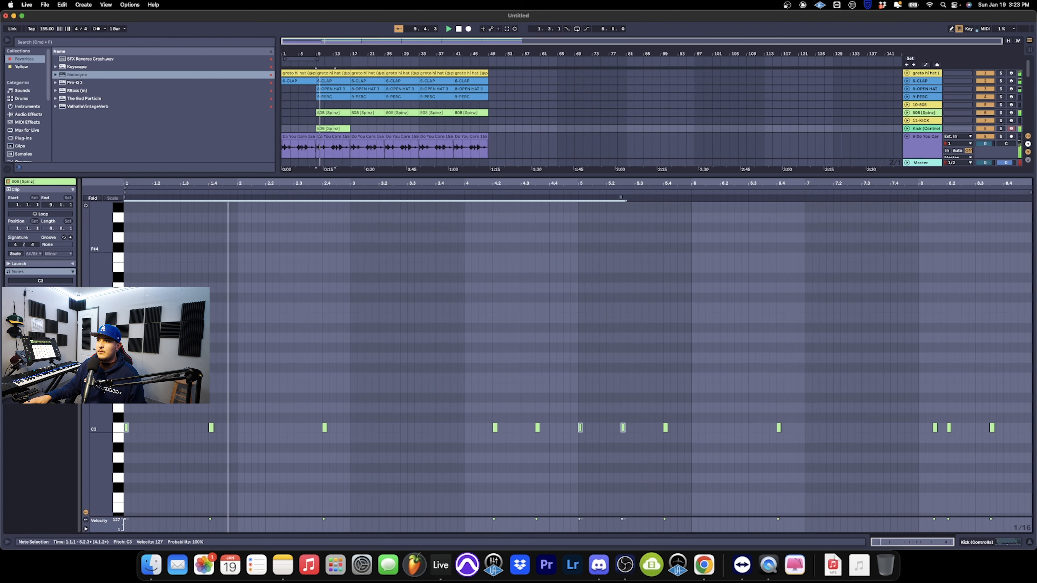
pyautogui.press('alt+super+l')
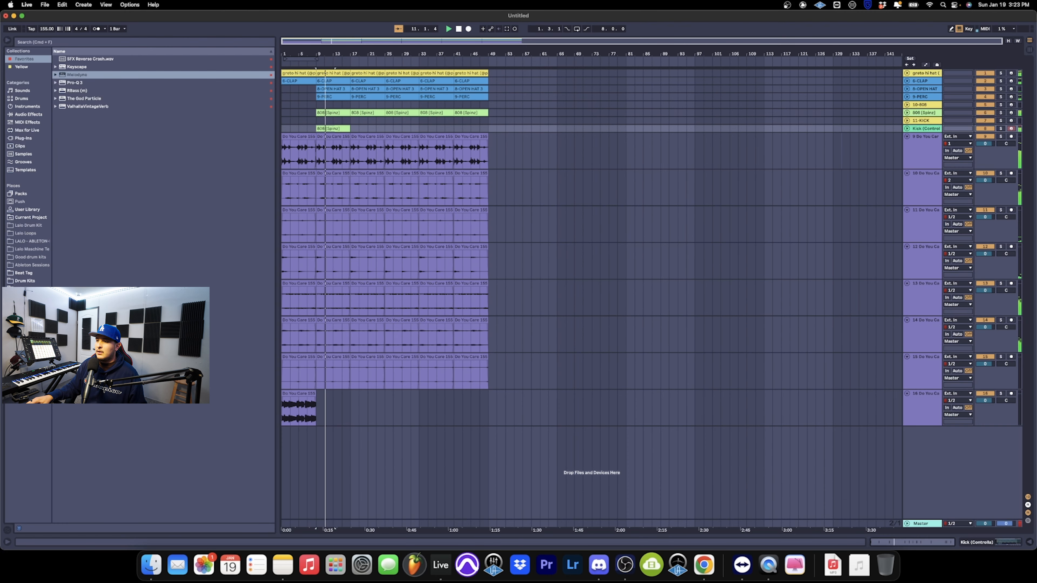
# Delete the empty 11-KICK and 10-808 tracks
pyautogui.click(566, 105)
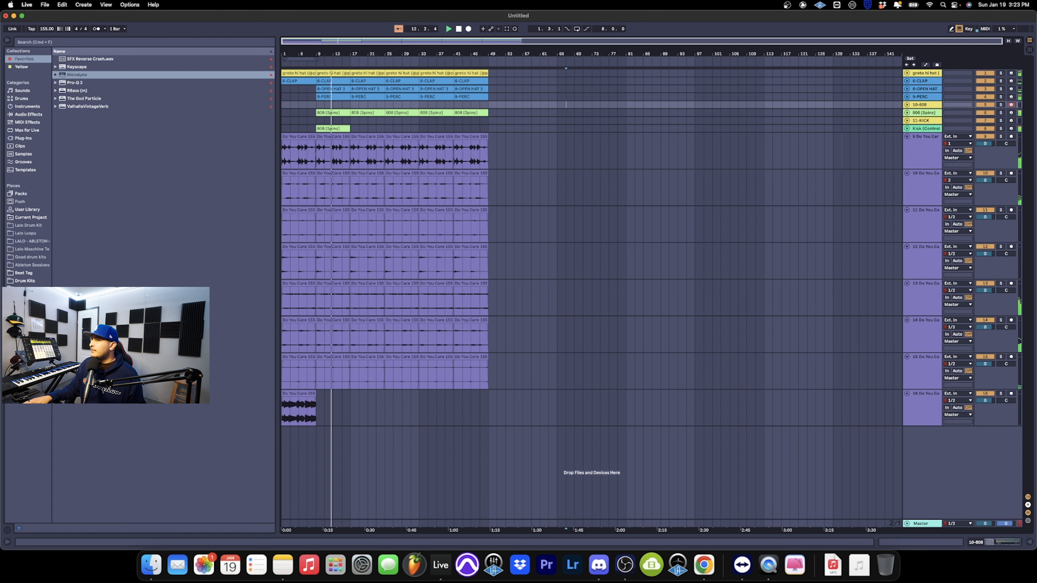
pyautogui.rightClick(918, 121)
pyautogui.click(931, 142)
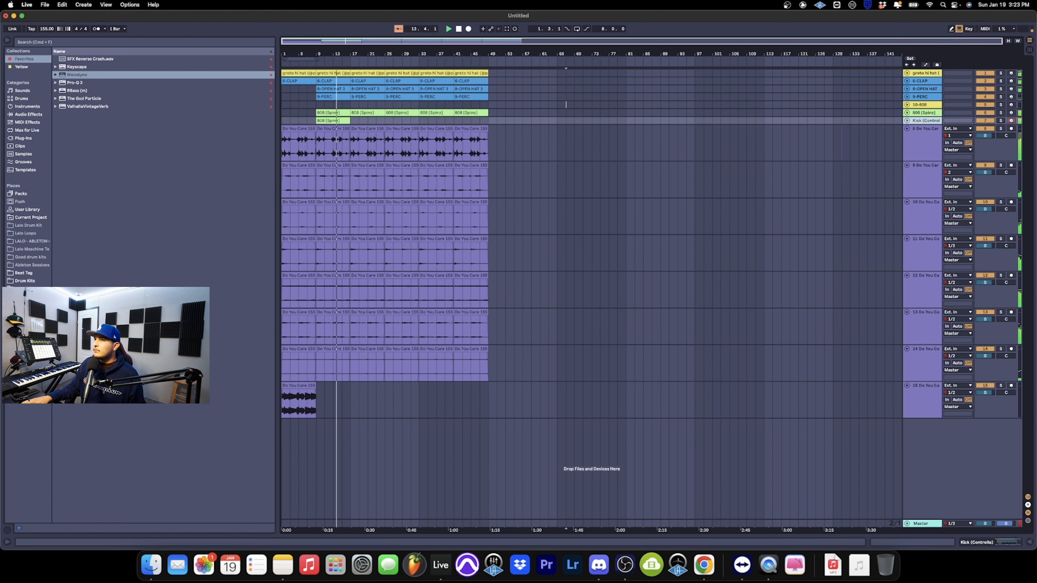
pyautogui.rightClick(922, 105)
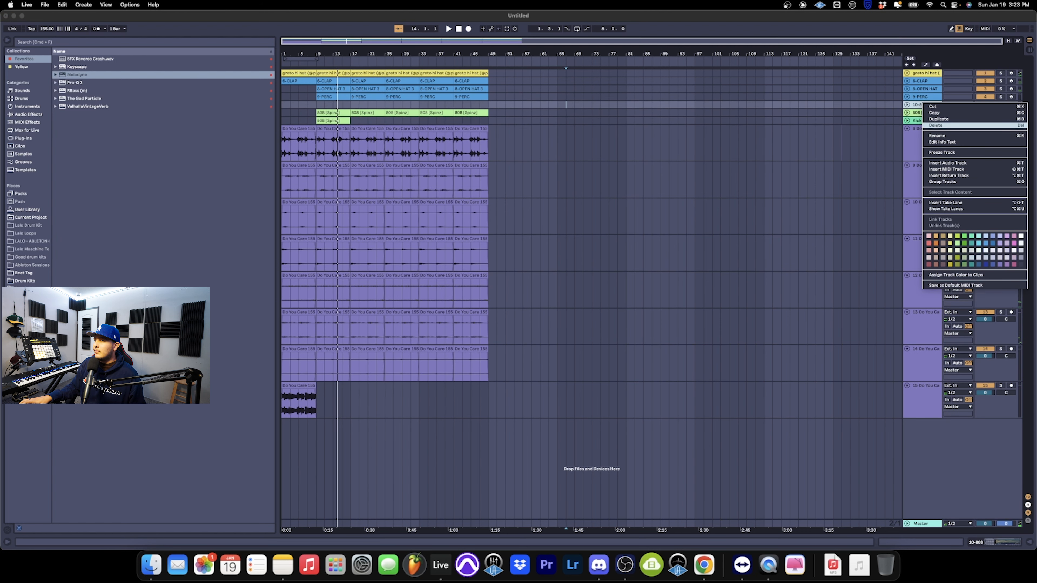
pyautogui.click(936, 125)
# Duplicate the eight-bar kick clip at bar 9 on the Kick (Controls) track four times, up to bar 49
pyautogui.scroll(6, 337, 105)
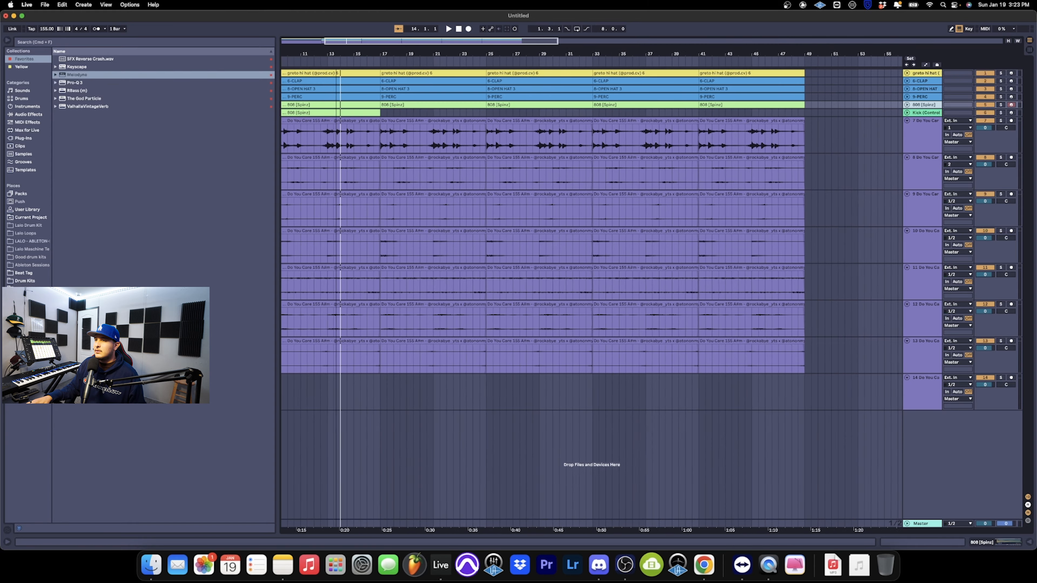
pyautogui.scroll(5, 370, 104)
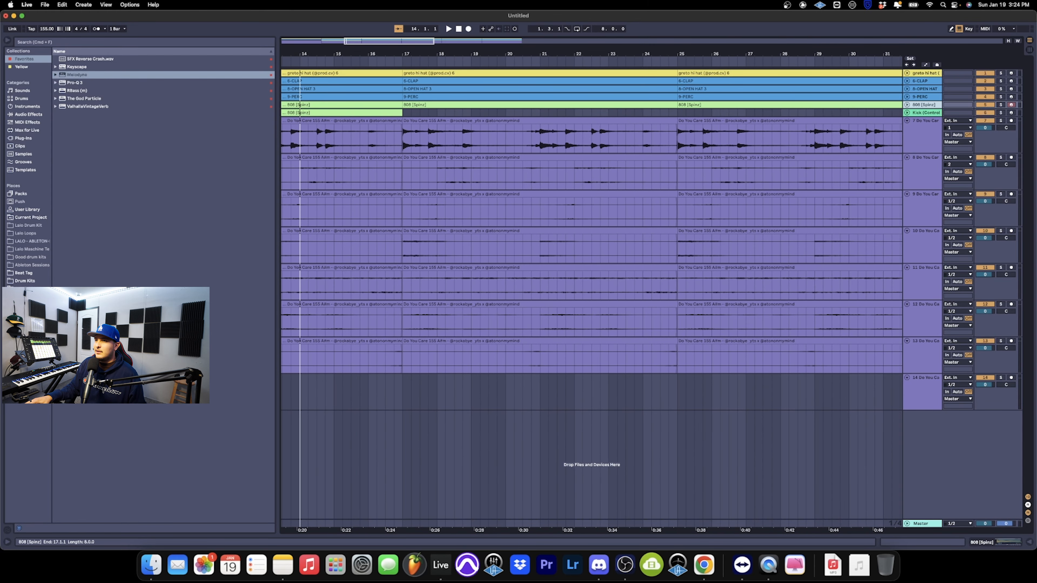
pyautogui.scroll(8, 378, 104)
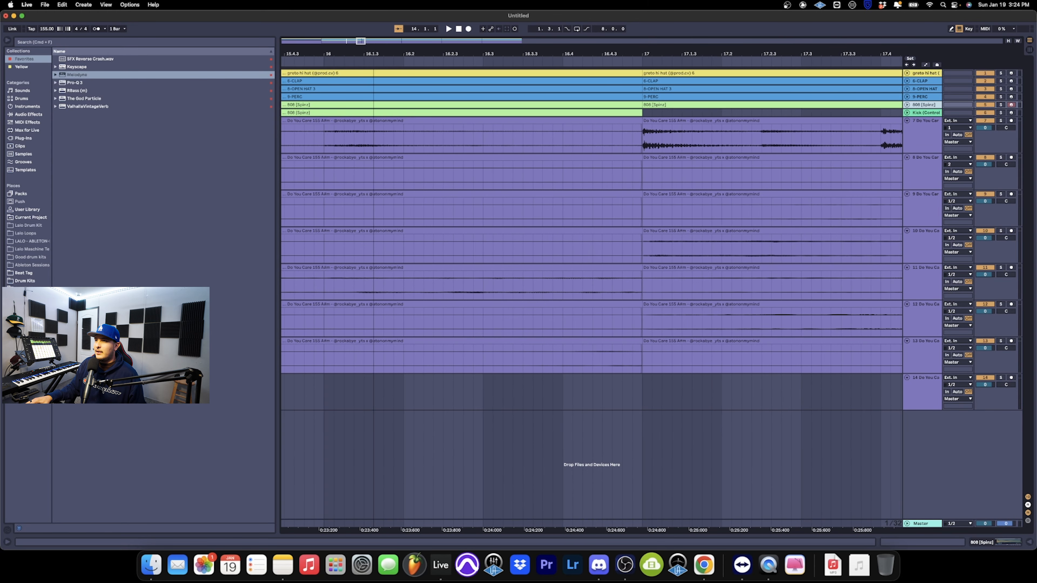
pyautogui.scroll(-15, 566, 105)
pyautogui.click(565, 105)
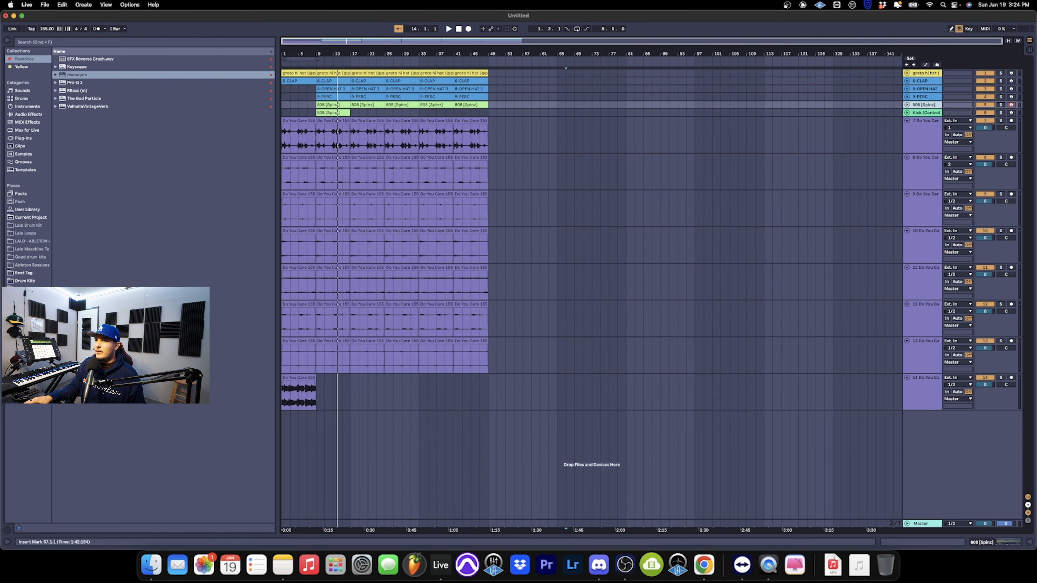
pyautogui.click(333, 112)
pyautogui.press('super+d')
pyautogui.press('super+d')
pyautogui.press('super+d')
pyautogui.press('super+d')
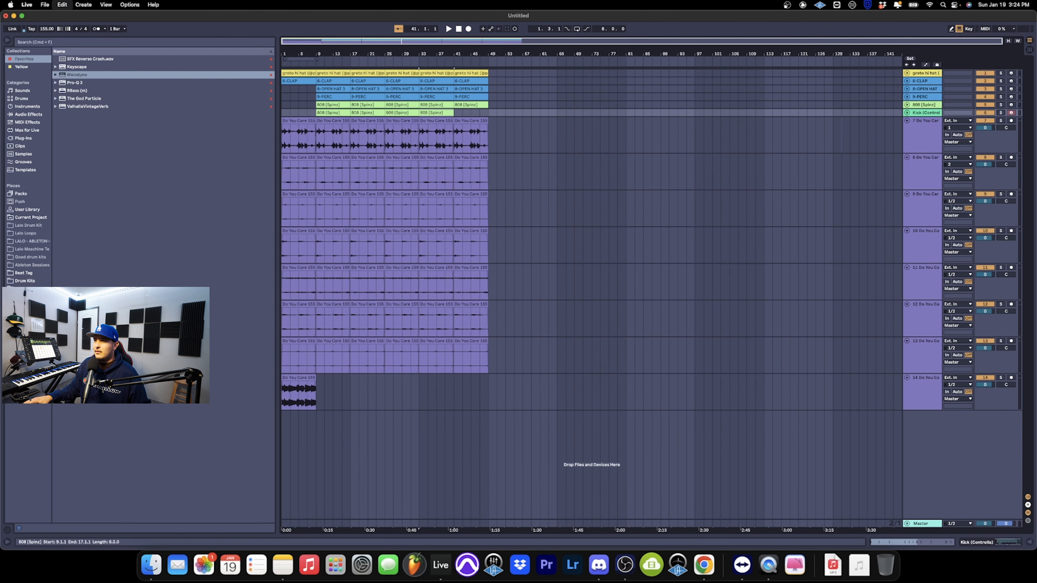
# Play the beat from bar 41 and check the track levels in the Session View mixer, then return to the Arrangement View
pyautogui.press('space')
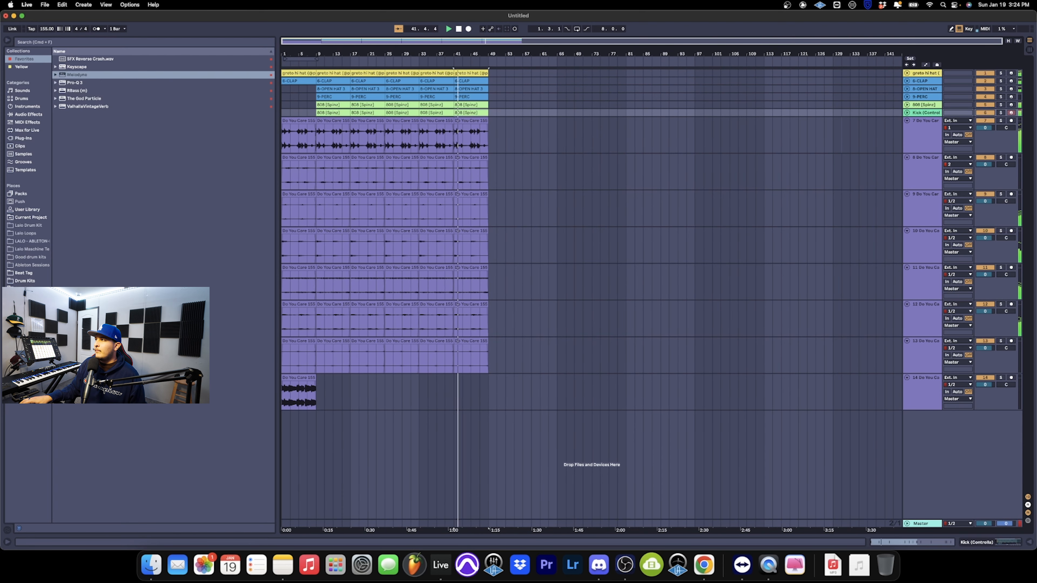
pyautogui.press('Tab')
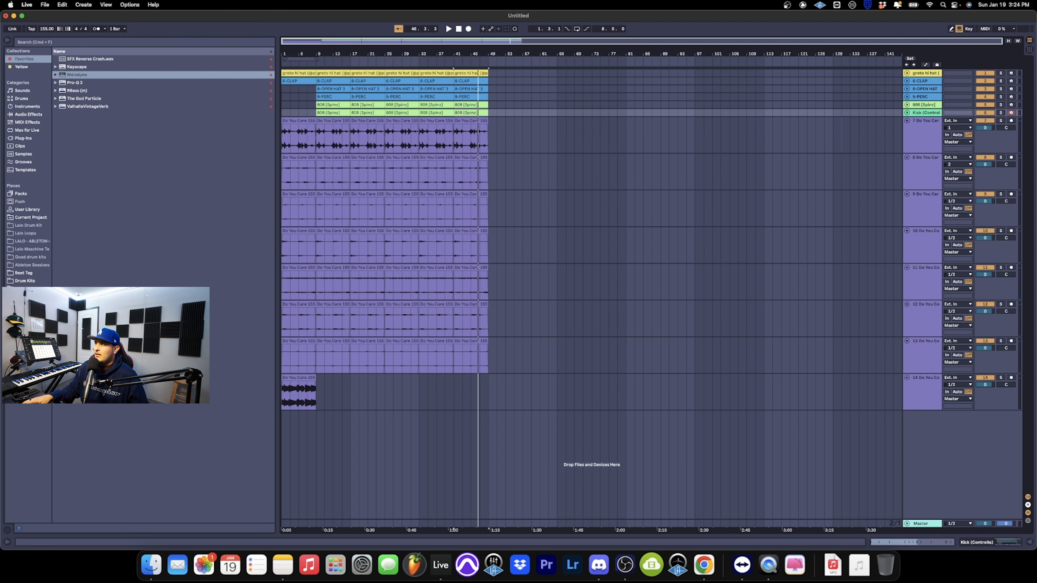
pyautogui.press('Tab')
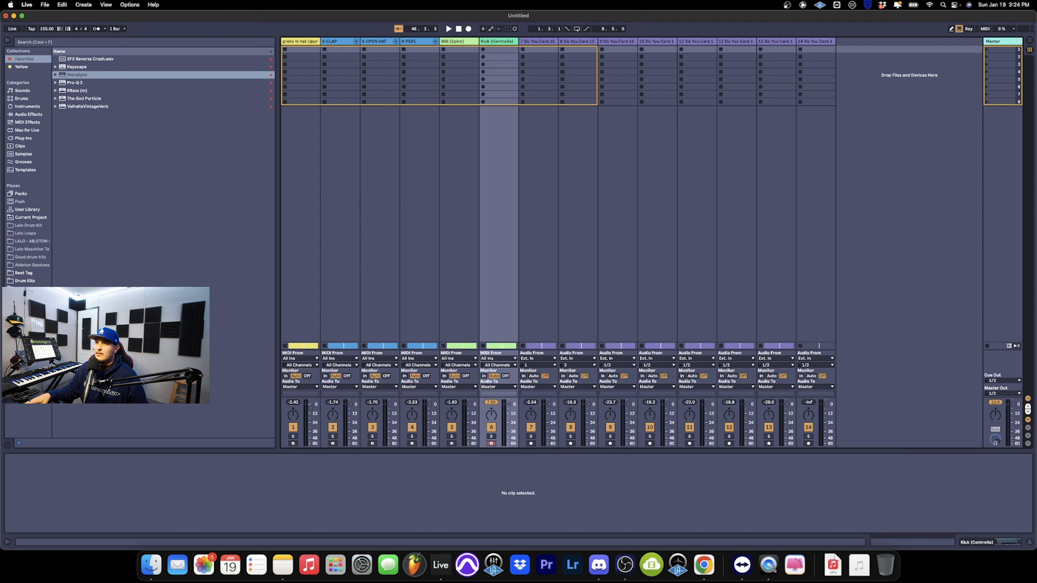
pyautogui.press('space')
pyautogui.press('space')
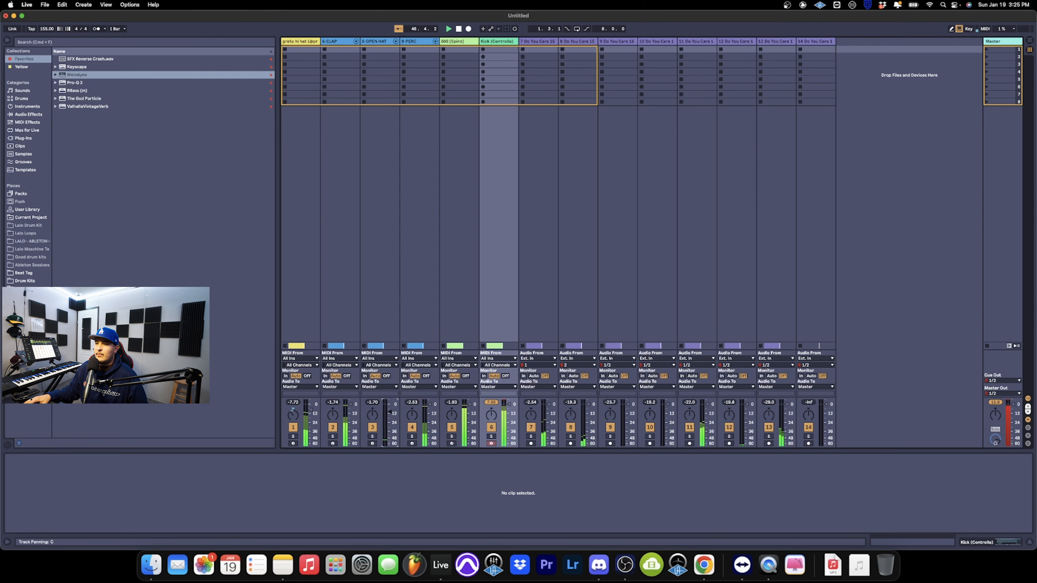
pyautogui.press('Tab')
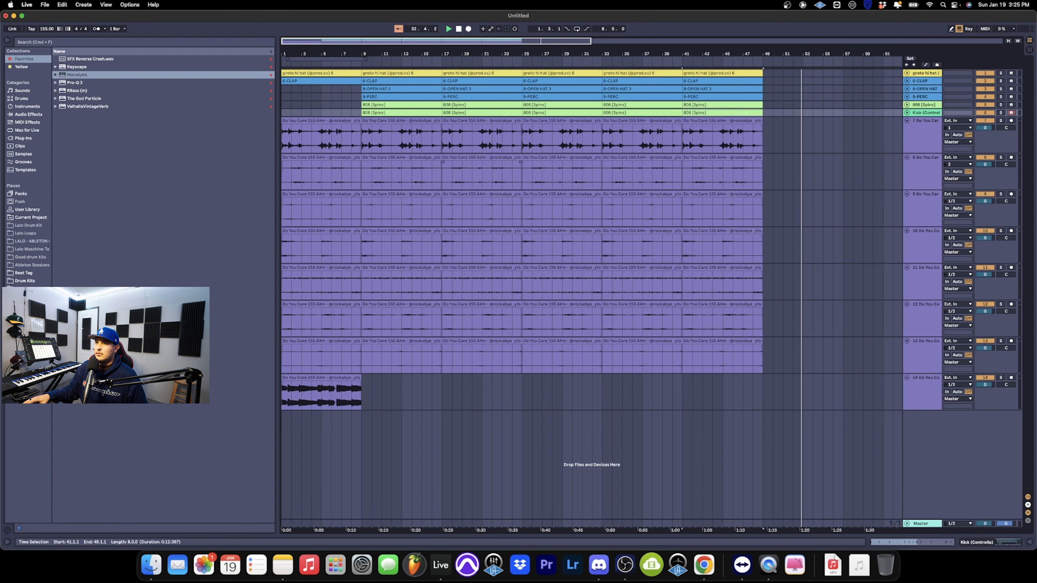
# Delete the clap and hi-hat clips in bars 1 to 9 and play the song from the start
pyautogui.click(321, 81)
pyautogui.press('Delete')
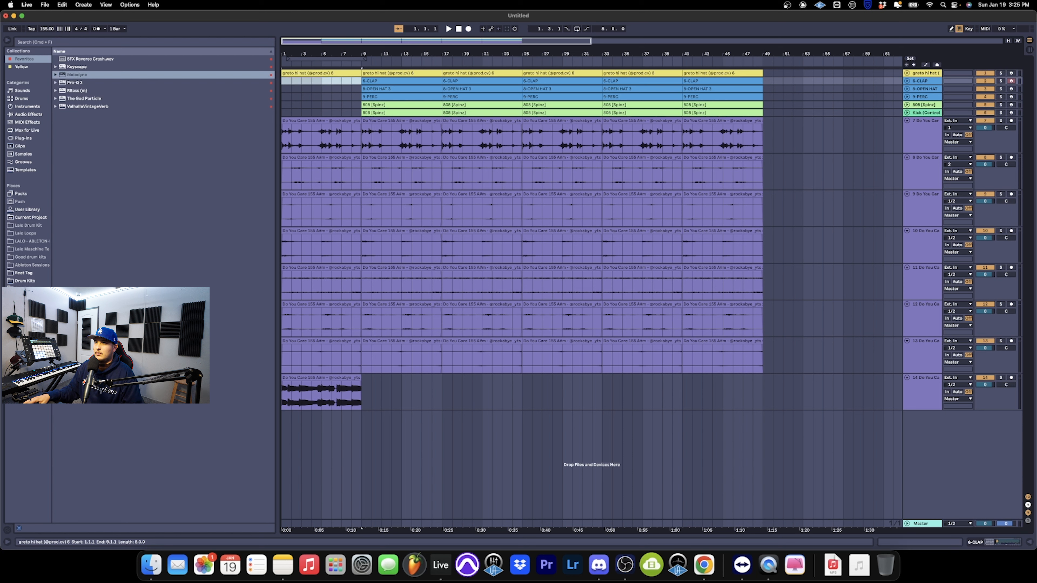
pyautogui.click(309, 73)
pyautogui.press('Delete')
pyautogui.click(283, 97)
pyautogui.press('space')
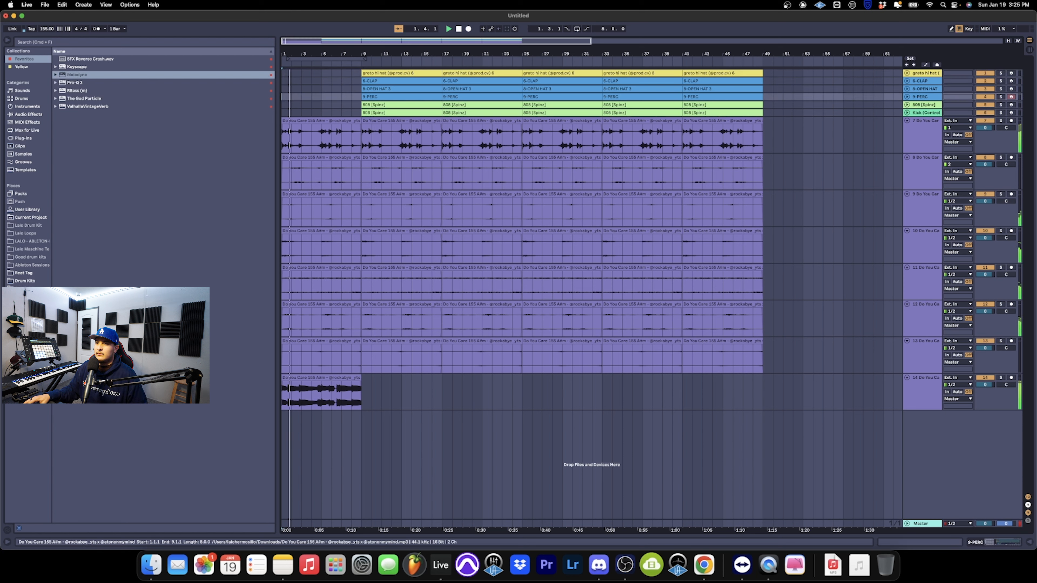
# Delete the first loop clip on track 13 and move the loop clip on track 14 to bar 9
pyautogui.click(322, 341)
pyautogui.press('Delete')
pyautogui.moveTo(321, 378); pyautogui.dragTo(402, 378)
# Delete the bar 9 to 17 clips on the kick, 808, percussion, open hat, clap and hi-hat tracks
pyautogui.click(402, 113)
pyautogui.press('Delete')
pyautogui.click(402, 105)
pyautogui.press('Delete')
pyautogui.click(401, 96)
pyautogui.press('Delete')
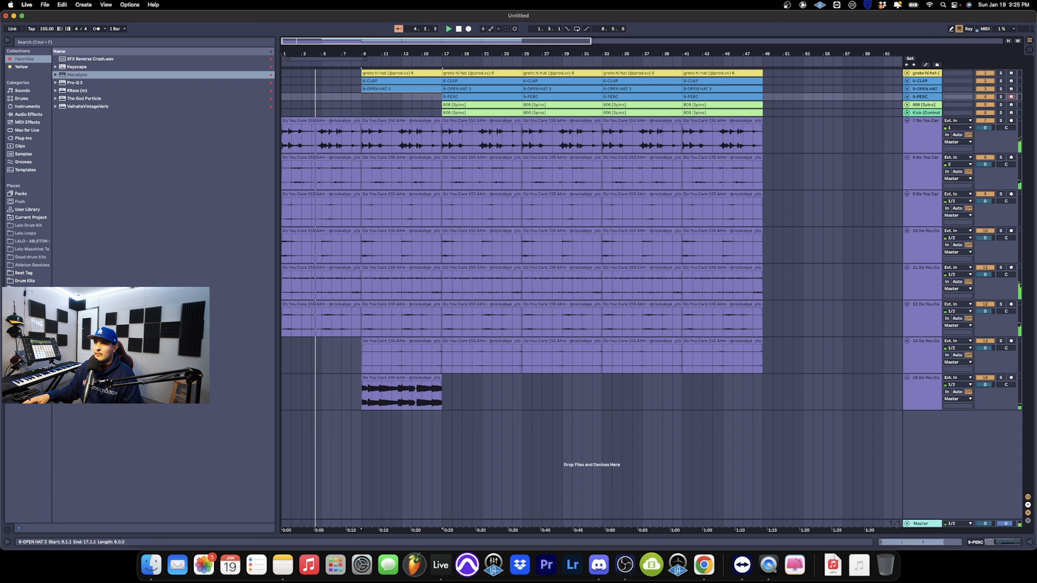
pyautogui.click(402, 89)
pyautogui.press('Delete')
pyautogui.click(402, 81)
pyautogui.press('Delete')
pyautogui.click(402, 74)
pyautogui.press('Delete')
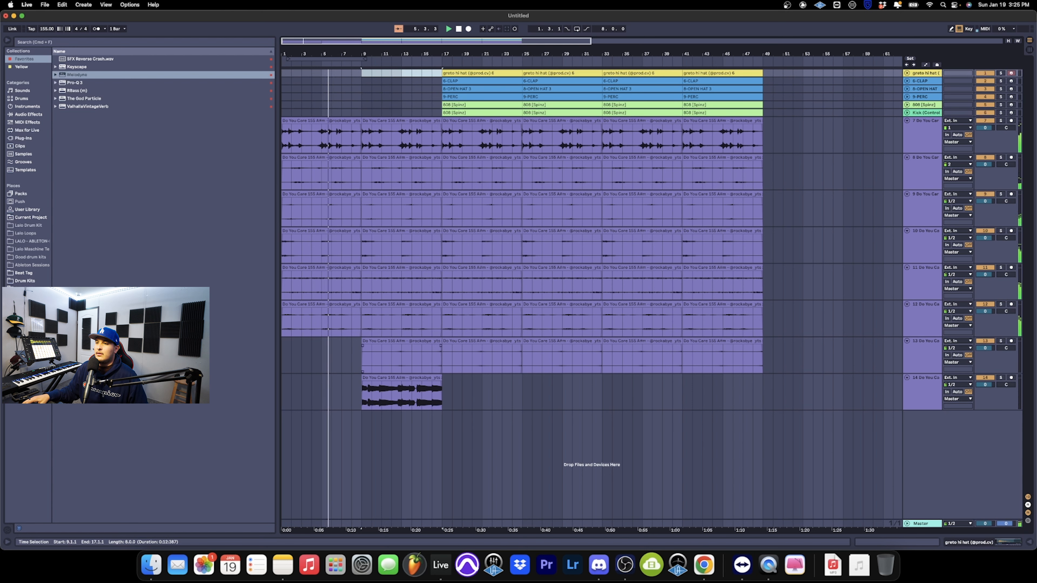
pyautogui.click(412, 81)
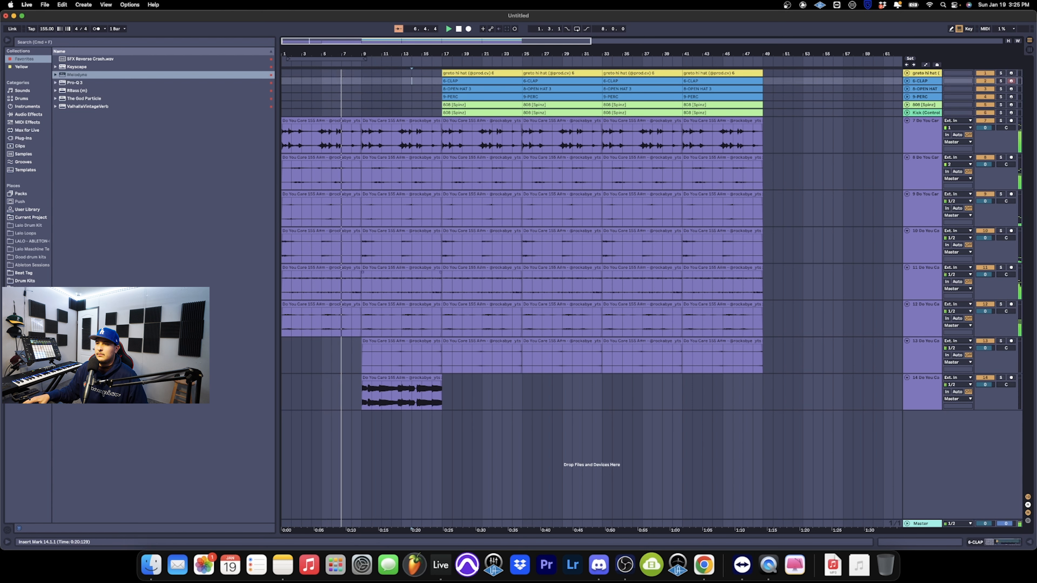
# Place SFX Reverse Crash.wav at bar 8 on a new audio track and lower its volume to -13.4 dB
pyautogui.moveTo(90, 59); pyautogui.dragTo(356, 416)
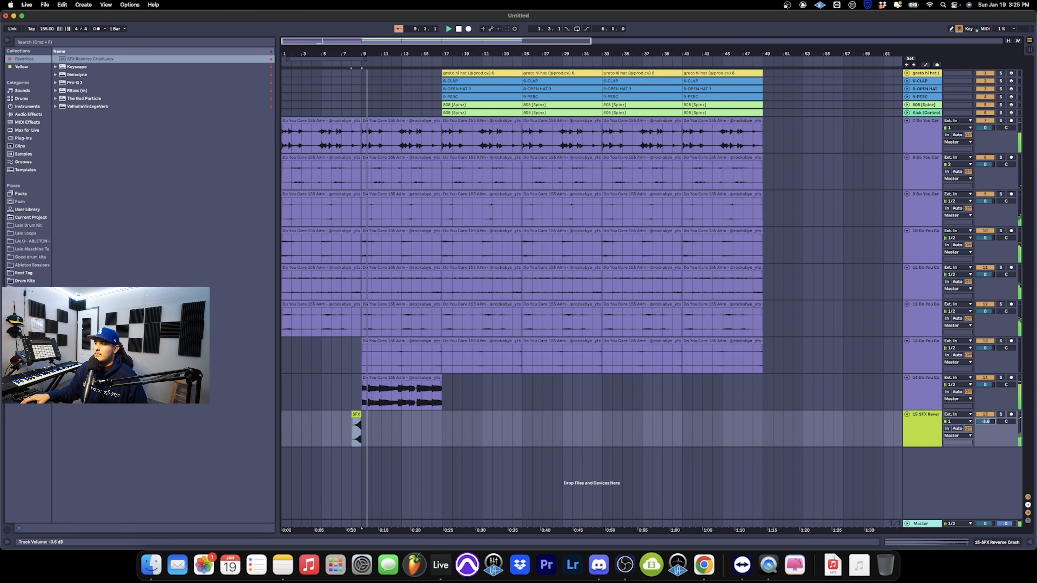
pyautogui.moveTo(986, 421); pyautogui.dragTo(985, 441)
# Add ValhallaVintageVerb to the reverse crash track with its mix at 48.9% and audition it from bar 8
pyautogui.doubleClick(925, 414)
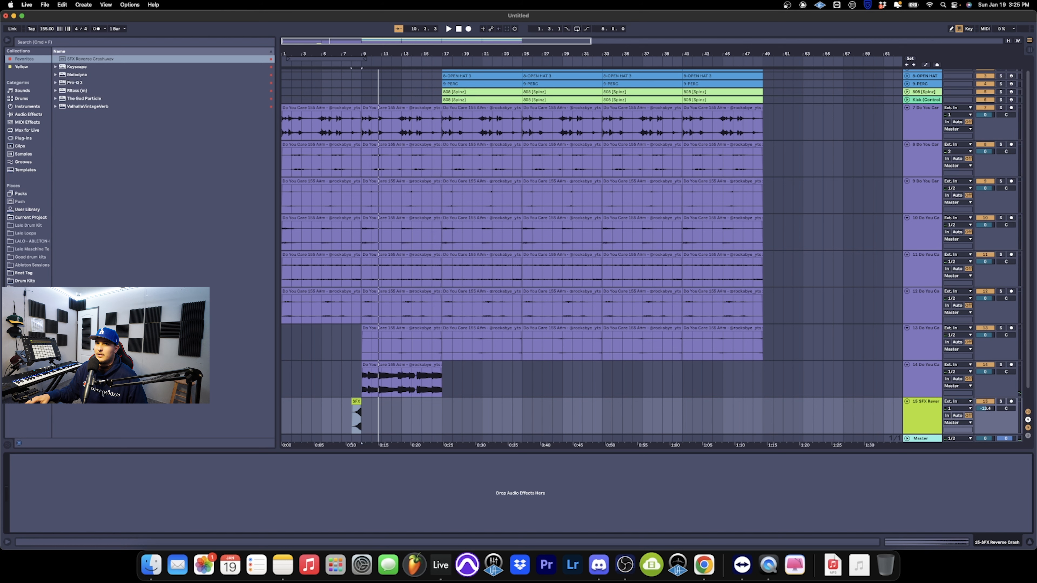
pyautogui.doubleClick(87, 107)
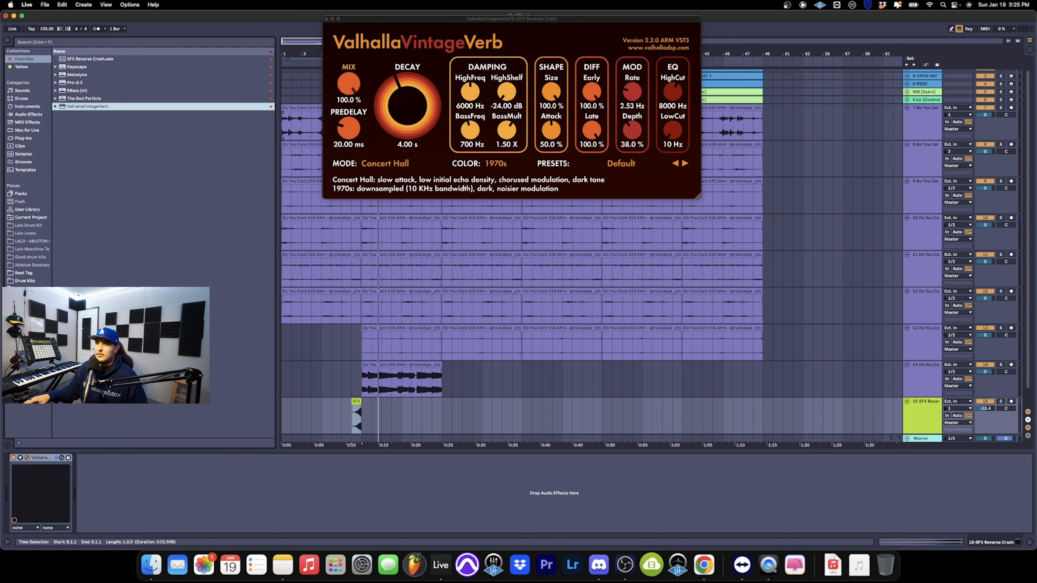
pyautogui.moveTo(348, 84); pyautogui.dragTo(348, 124)
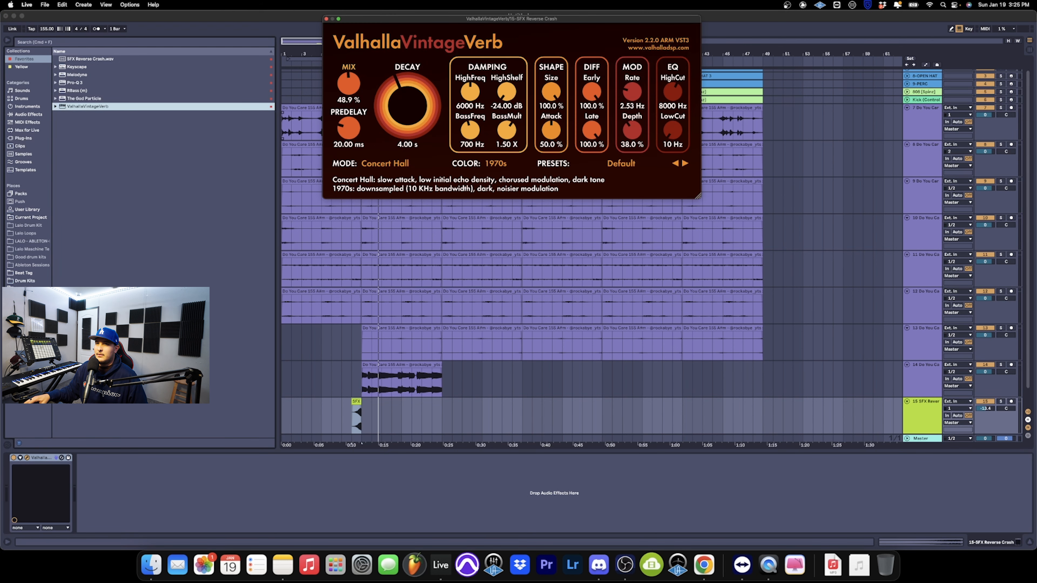
pyautogui.click(327, 18)
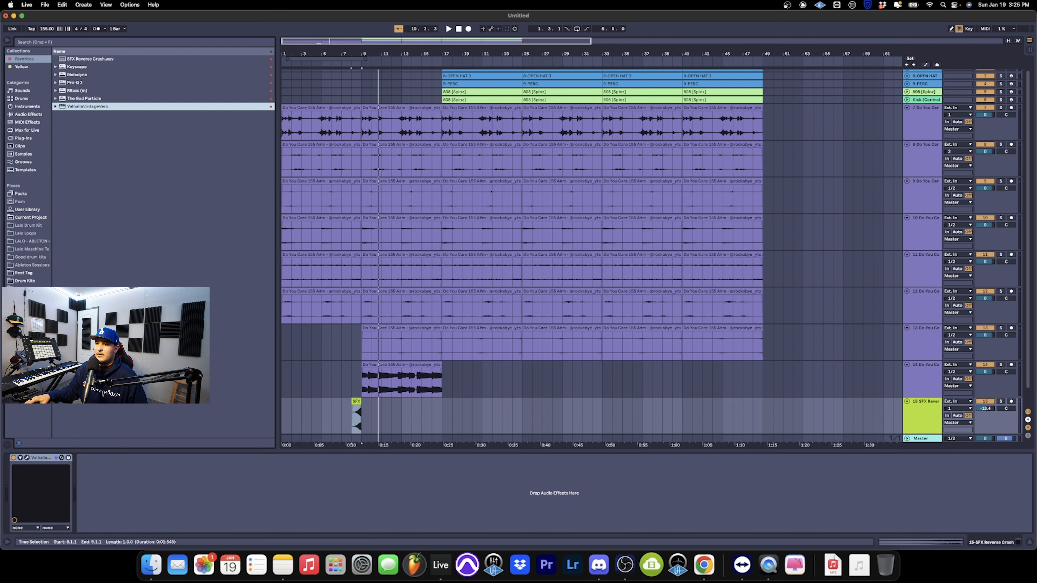
pyautogui.click(352, 377)
pyautogui.press('space')
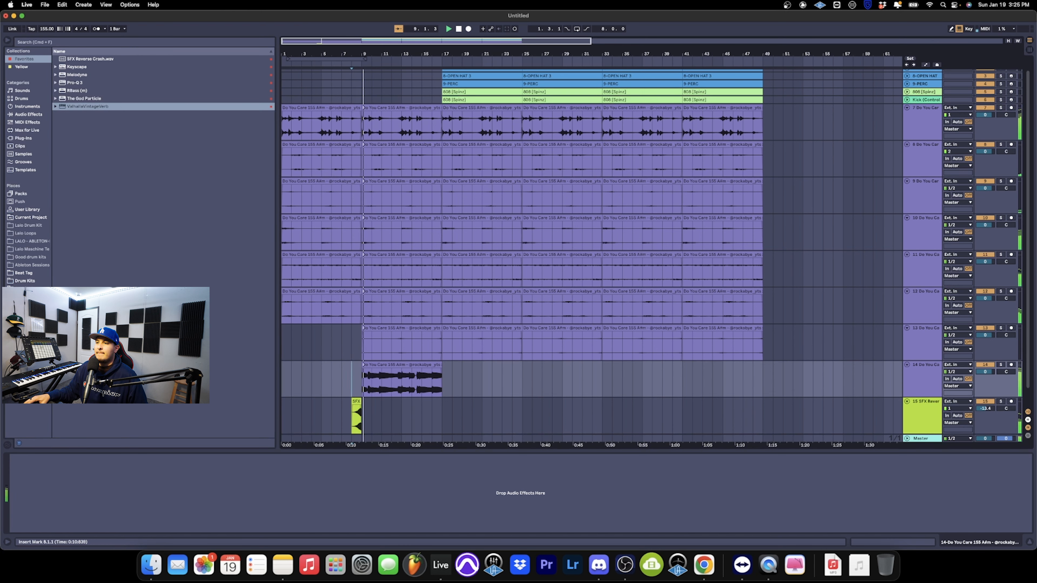
# Fold the reverb device on the reverse crash track and set its mix to 46.4%, auditioning from bar 8
pyautogui.click(924, 411)
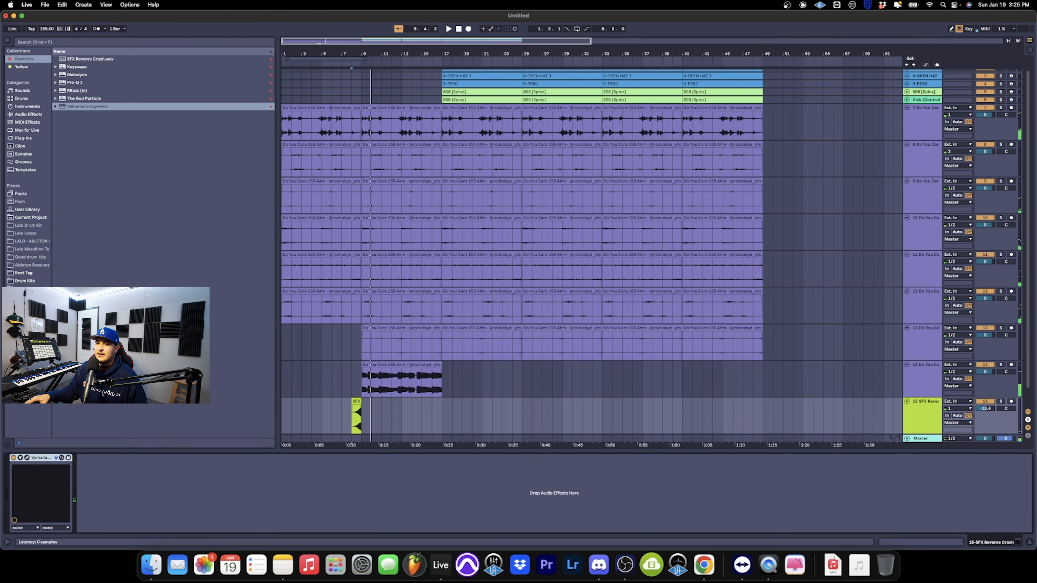
pyautogui.rightClick(41, 458)
pyautogui.click(51, 508)
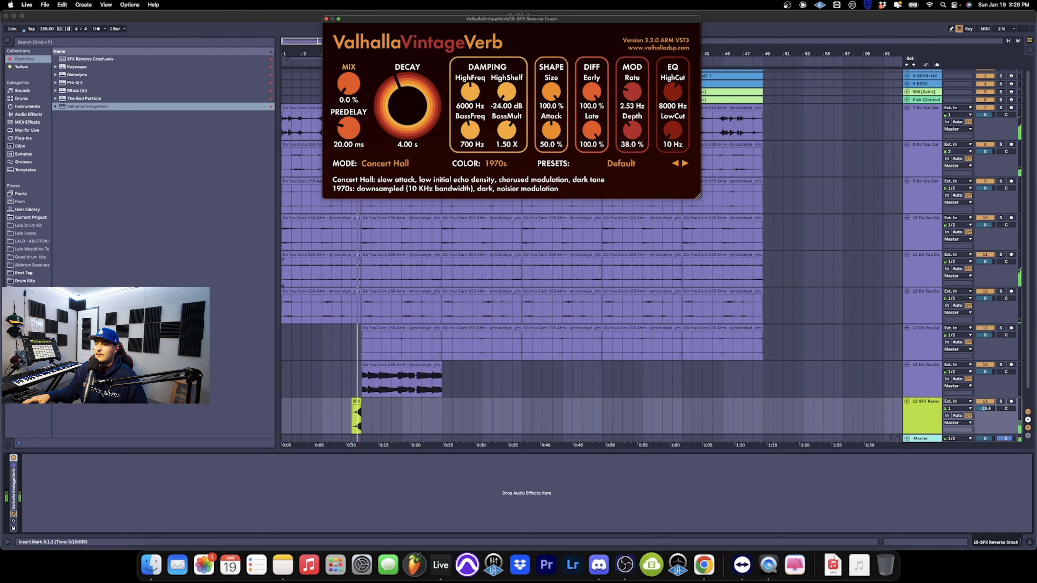
pyautogui.press('space')
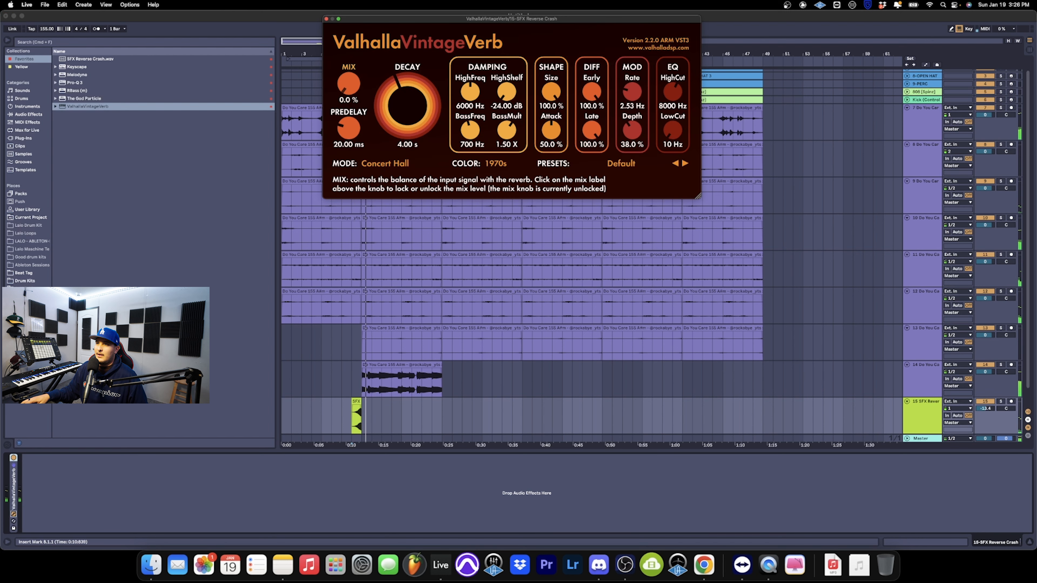
pyautogui.moveTo(348, 85); pyautogui.dragTo(348, 52)
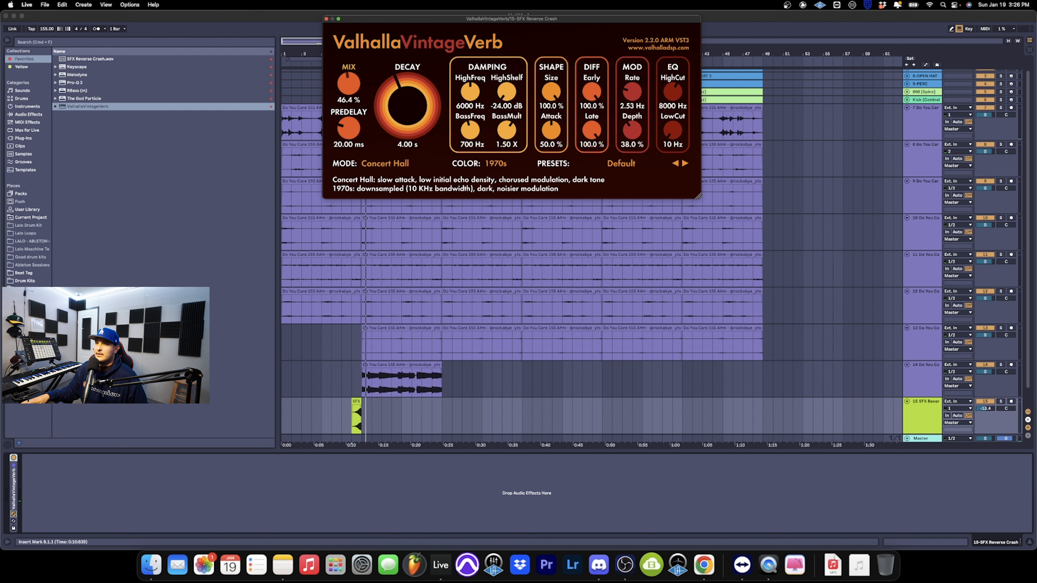
pyautogui.click(326, 19)
pyautogui.press('space')
# Copy the one-bar reverse crash clip to bar 16 on the same track, ending at bar 17
pyautogui.click(472, 416)
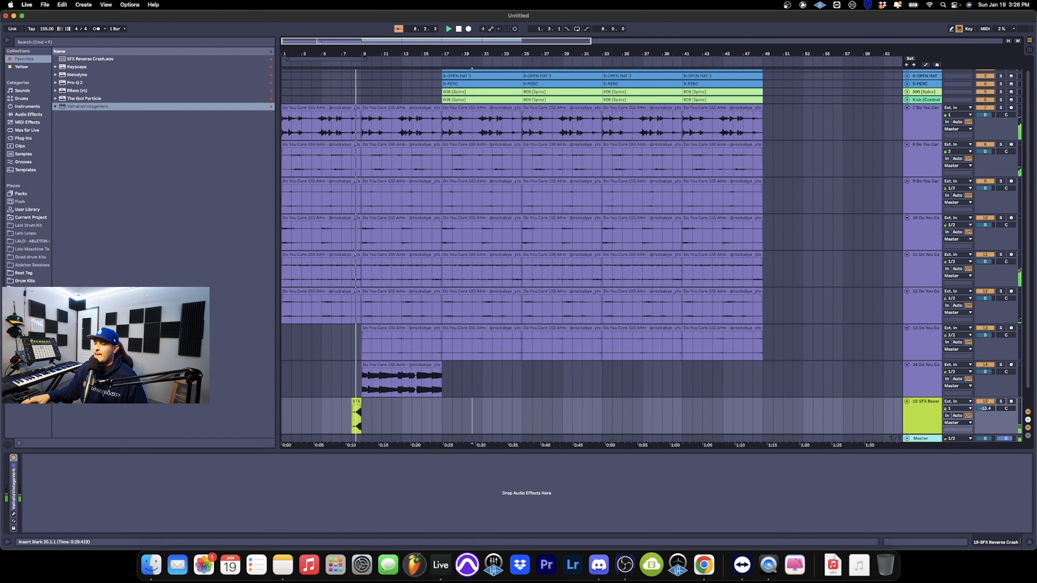
pyautogui.moveTo(356, 402); pyautogui.dragTo(437, 402)
pyautogui.click(472, 416)
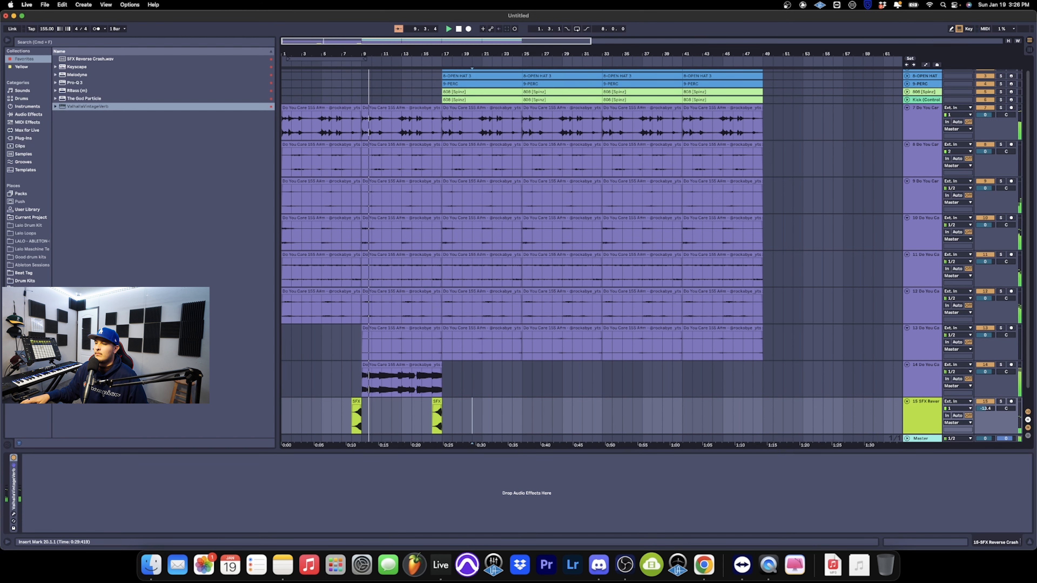
# Play the song from bar 1 and delete the first eight-bar loop clips on tracks 8 and 12
pyautogui.scroll(1, 472, 416)
pyautogui.press('space')
pyautogui.click(282, 355)
pyautogui.press('space')
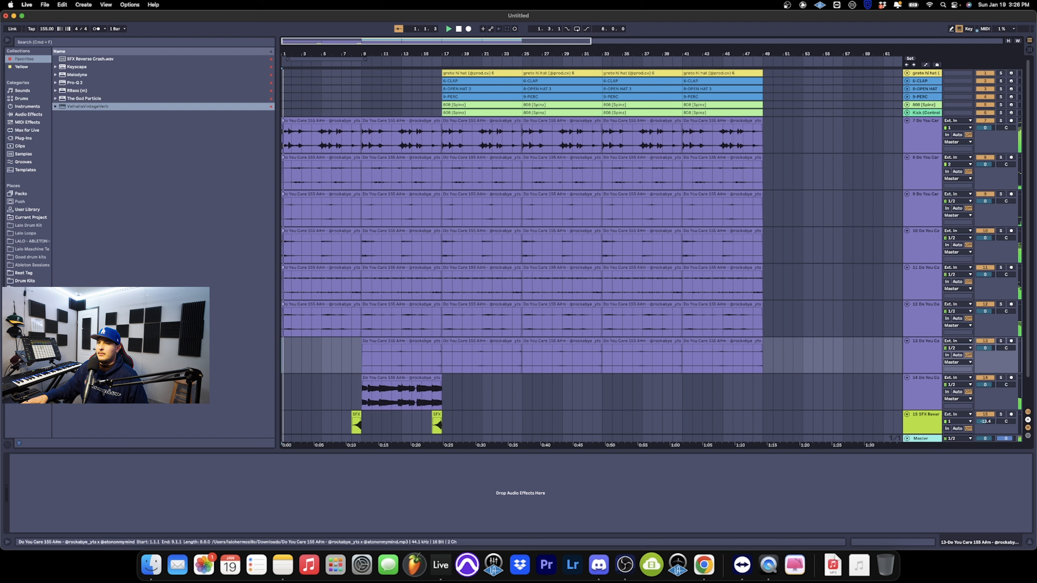
pyautogui.click(315, 194)
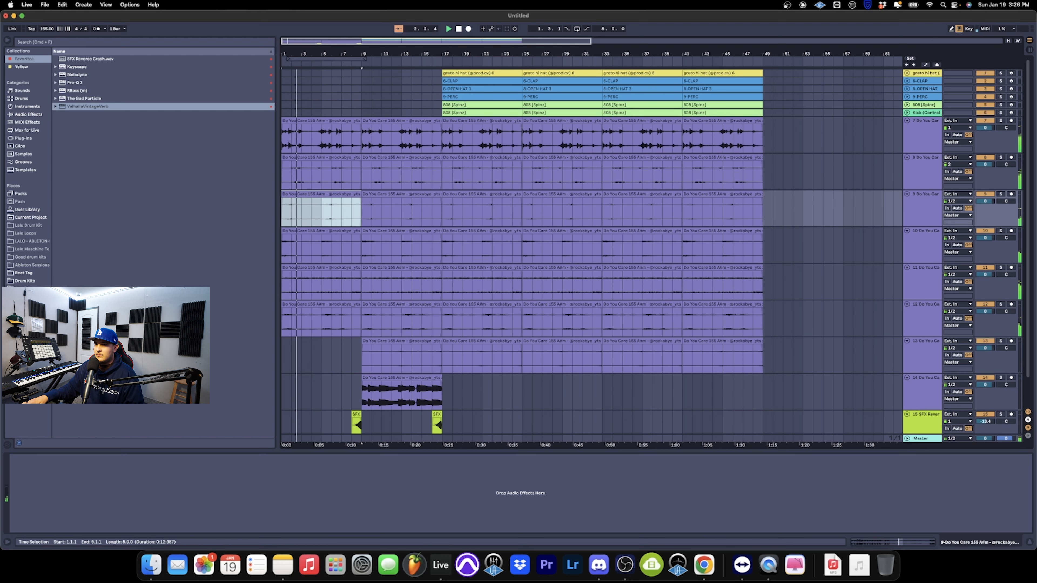
pyautogui.click(314, 157)
pyautogui.press('Delete')
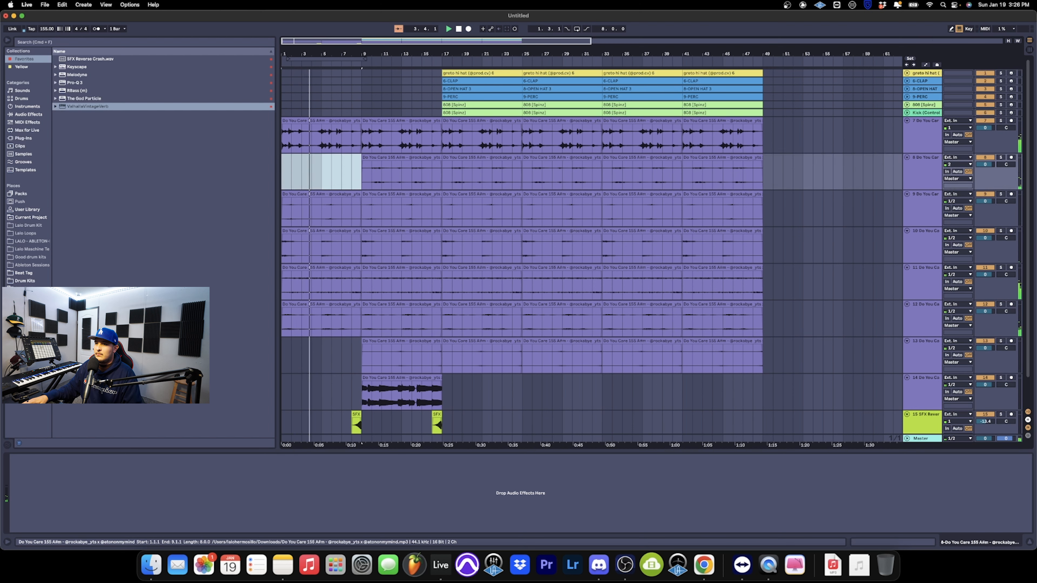
pyautogui.click(314, 304)
pyautogui.press('Delete')
pyautogui.click(342, 355)
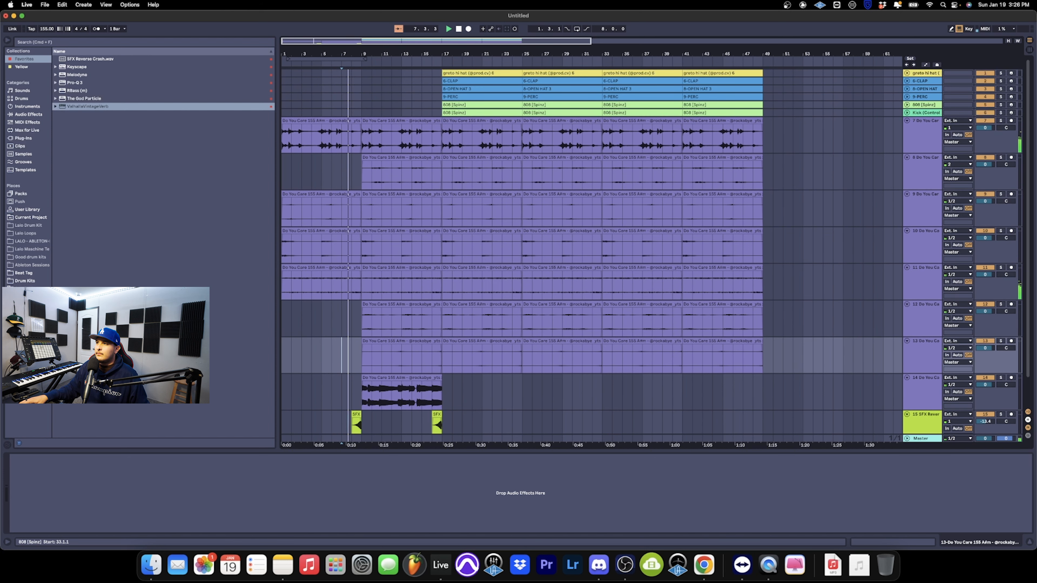
# Clear every drum track in bar 32 and delete the kick clips from bar 33 to bar 49
pyautogui.moveTo(603, 113); pyautogui.dragTo(601, 73)
pyautogui.press('Delete')
pyautogui.click(641, 112)
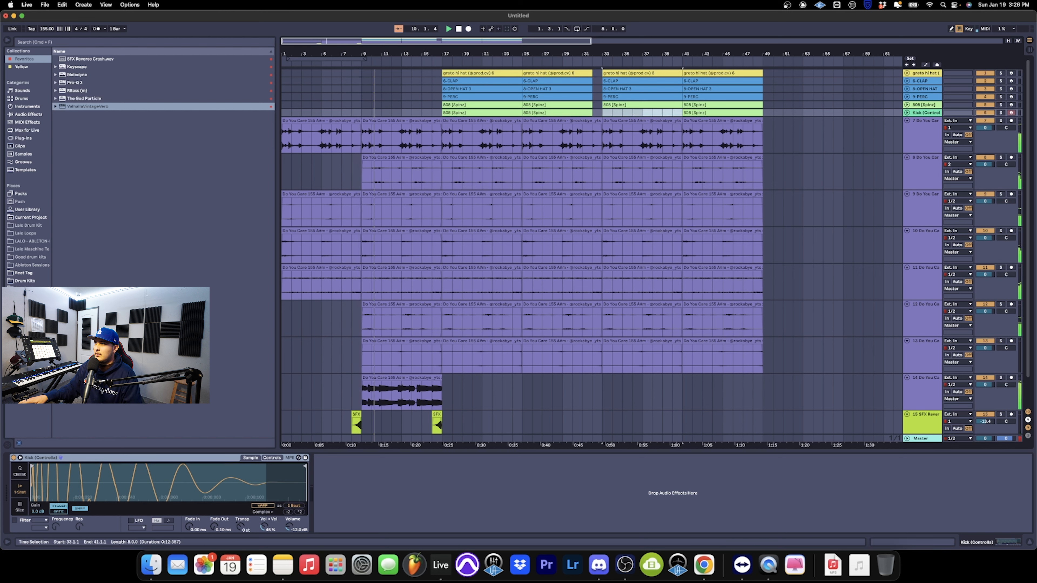
pyautogui.press('Delete')
pyautogui.click(721, 113)
pyautogui.press('Delete')
# Delete the percussion and open hat clips between bars 33 and 49
pyautogui.click(641, 97)
pyautogui.press('Delete')
pyautogui.click(641, 88)
pyautogui.press('Delete')
pyautogui.click(720, 88)
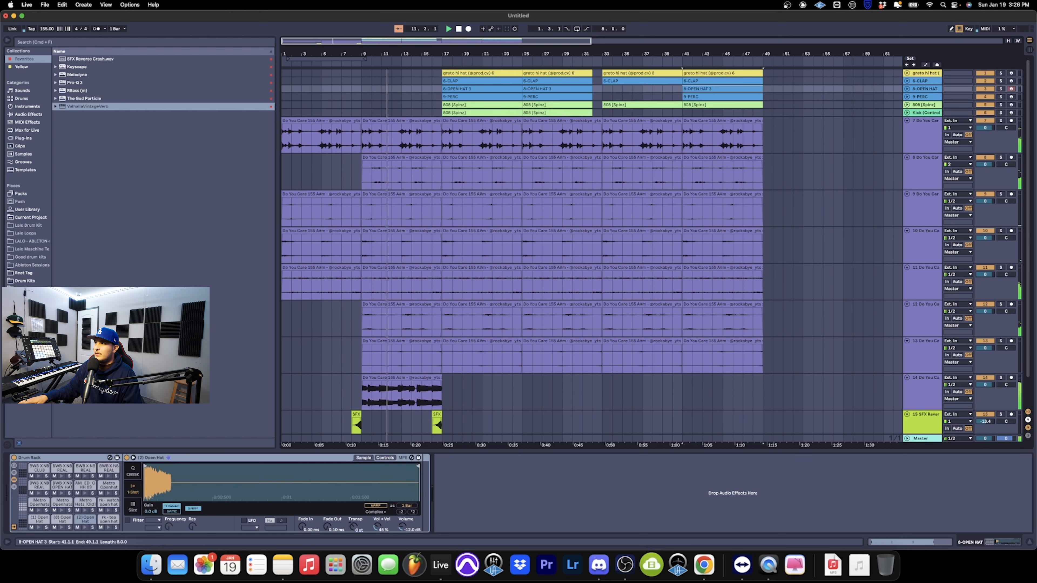
pyautogui.press('Delete')
pyautogui.click(720, 96)
# Duplicate the section from bar 33 to bar 49, drums and loop tracks together, so the copy starts at bar 49
pyautogui.moveTo(762, 368); pyautogui.dragTo(603, 78)
pyautogui.hotkey('ctrl', 'd')
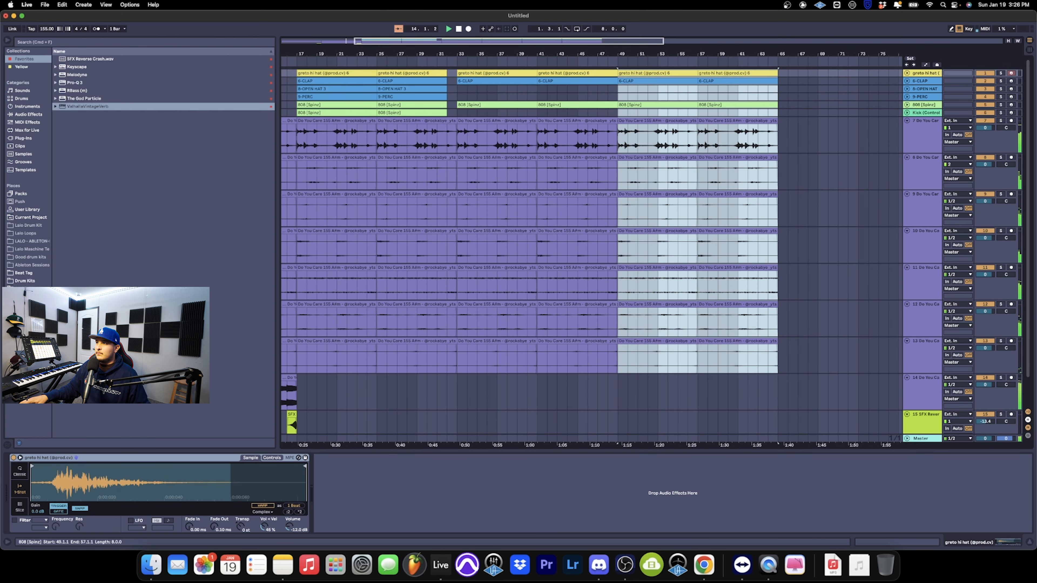
pyautogui.click(738, 97)
pyautogui.hscroll(-5, 592, 253)
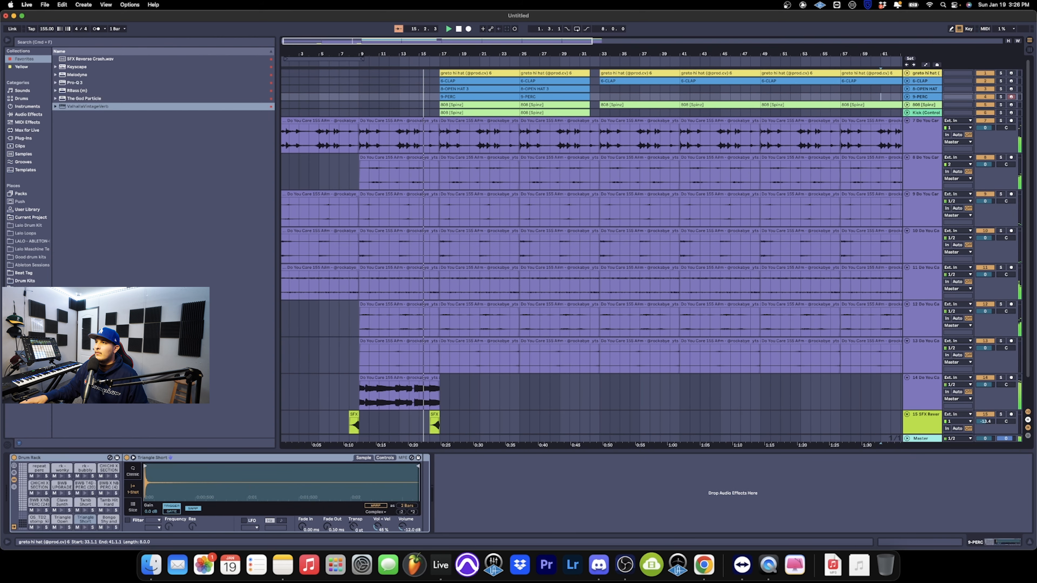
pyautogui.scroll(3, 592, 253)
pyautogui.scroll(-8, 592, 253)
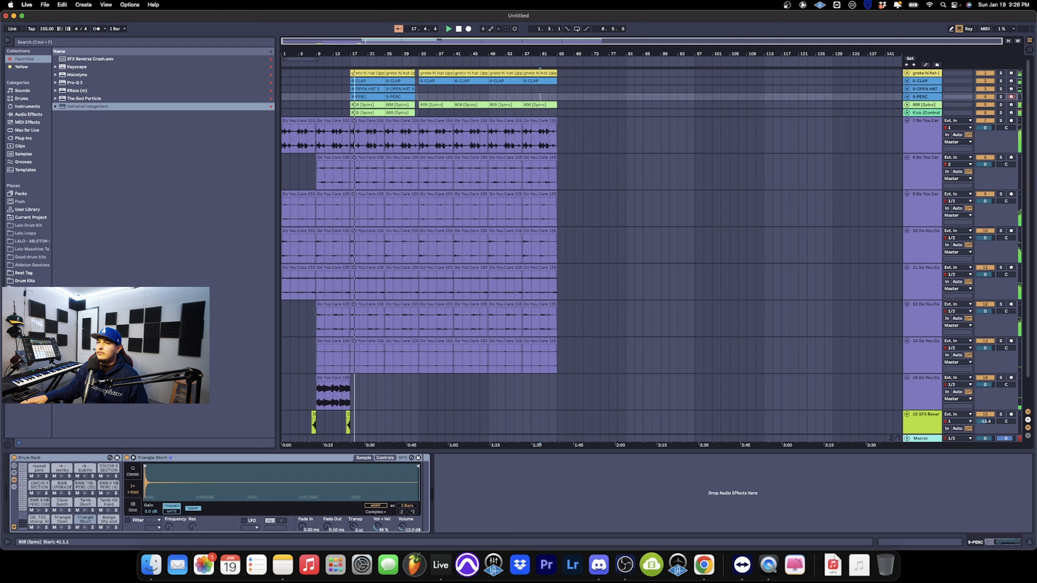
# Delete the loop clips from bar 33 to bar 41 on tracks 8, 12 and 13
pyautogui.click(436, 158)
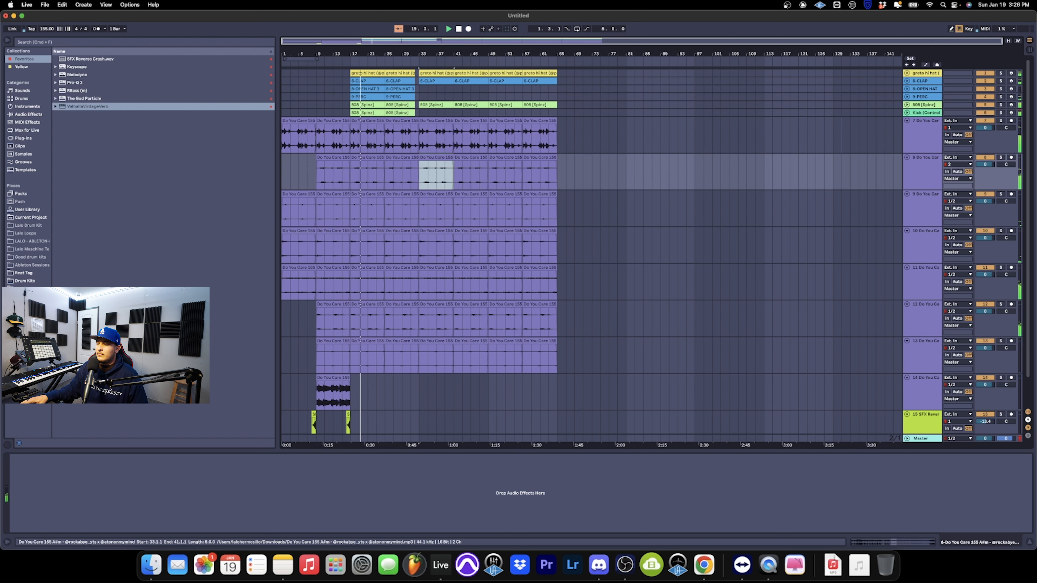
pyautogui.press('Delete')
pyautogui.click(436, 304)
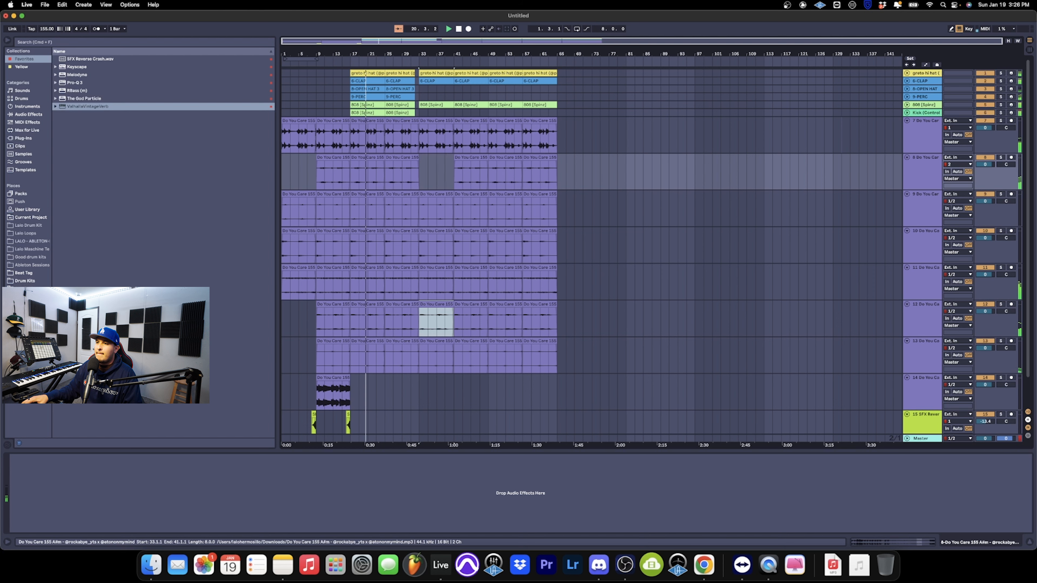
pyautogui.press('Delete')
pyautogui.click(437, 341)
pyautogui.press('Delete')
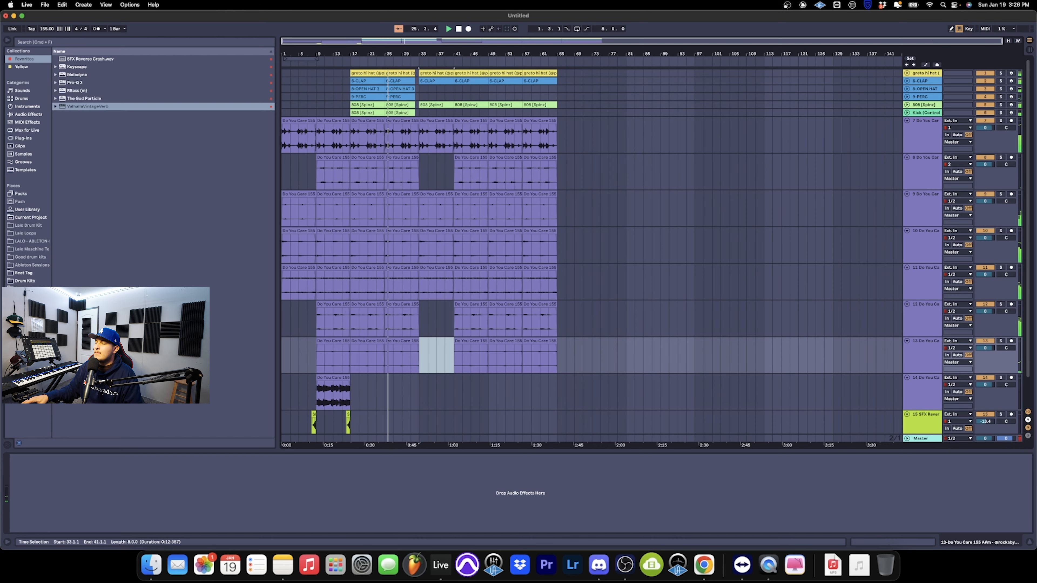
# Delete the loop clip on track 11 from bar 33 to bar 41
pyautogui.moveTo(439, 54); pyautogui.dragTo(439, 96)
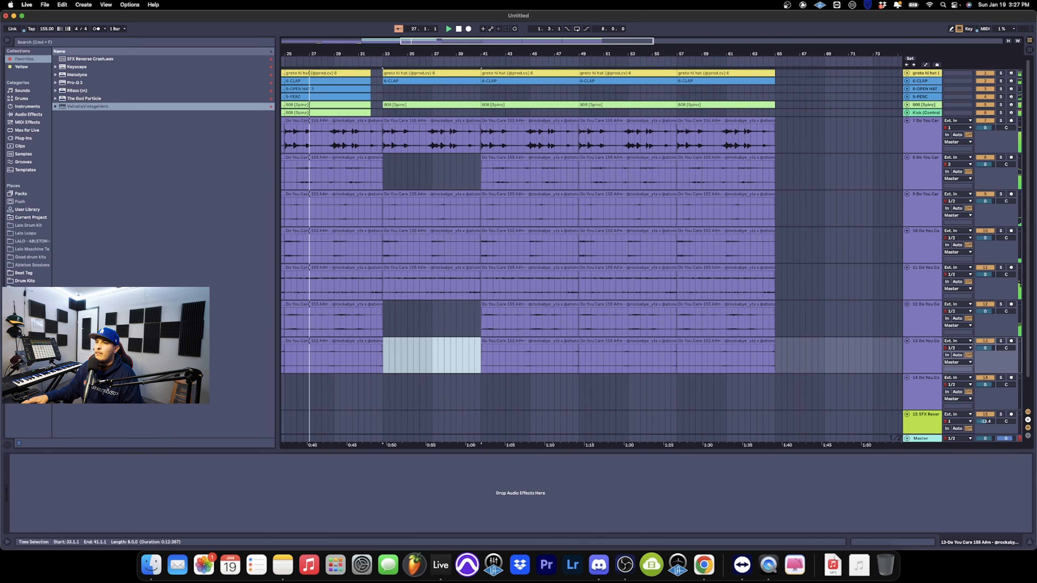
pyautogui.moveTo(310, 190); pyautogui.dragTo(431, 190)
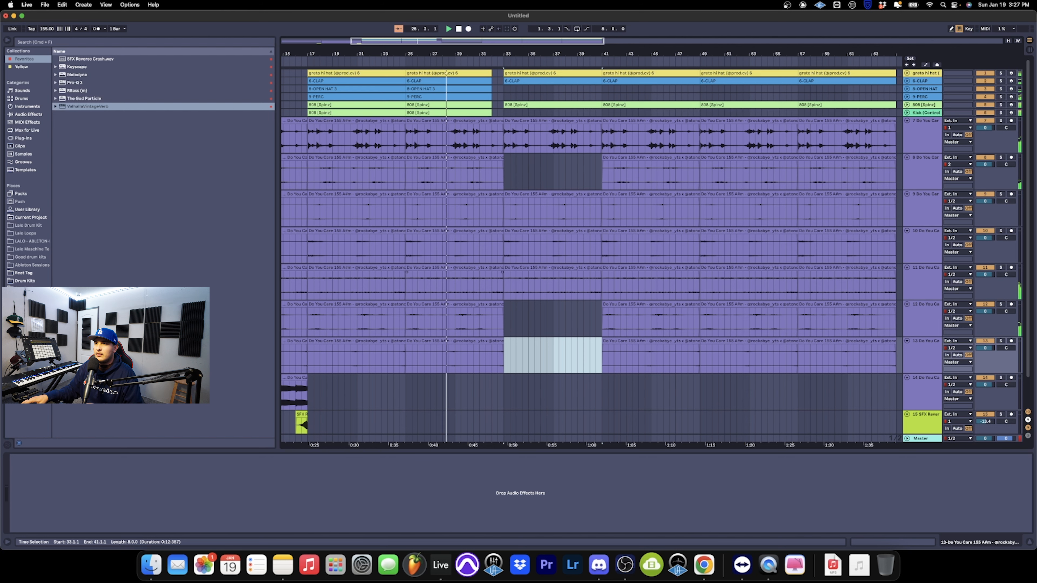
pyautogui.hscroll(2, 510, 231)
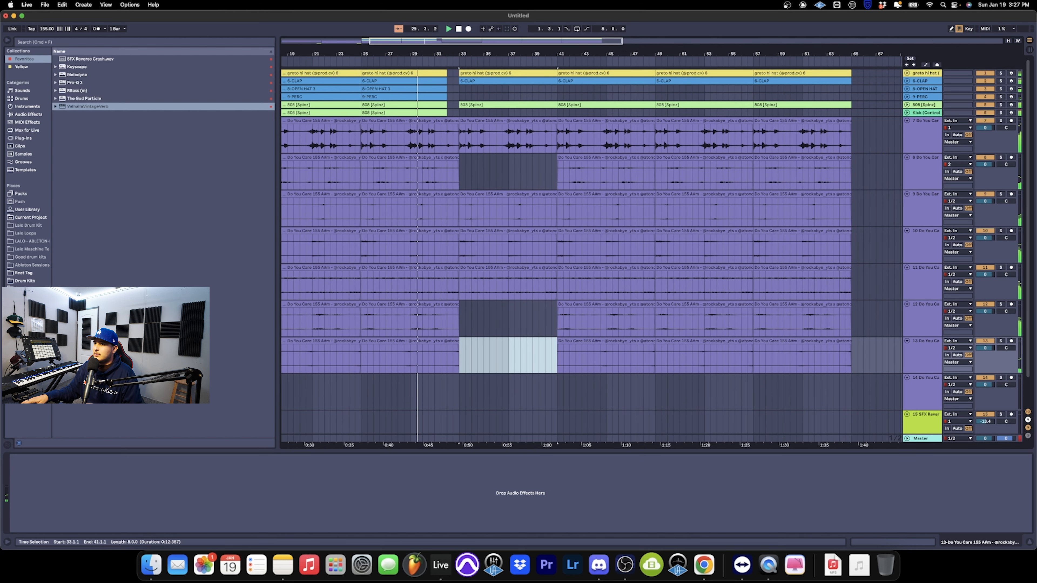
pyautogui.hscroll(-1, 509, 231)
pyautogui.hscroll(1, 509, 231)
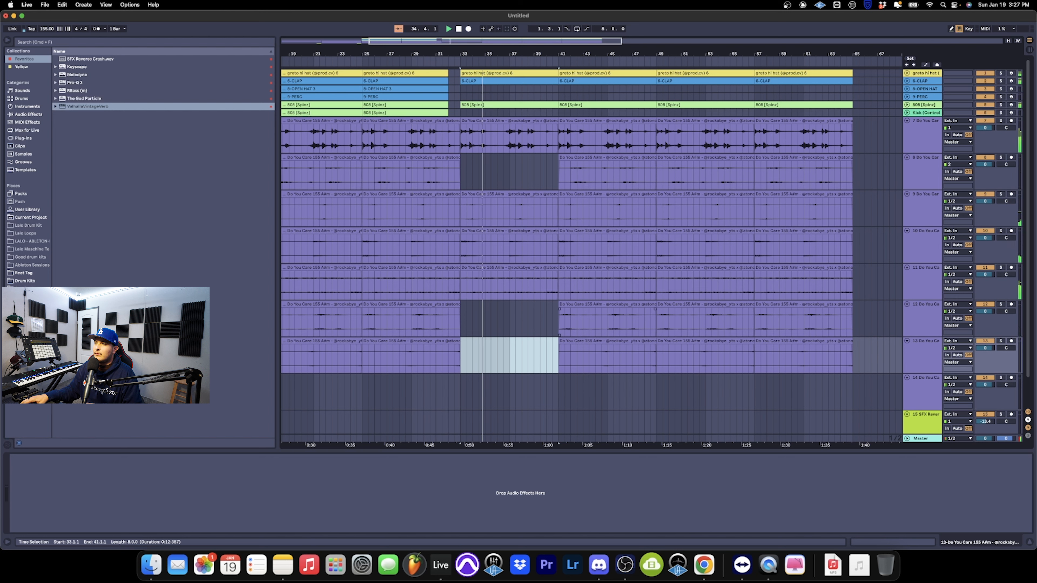
pyautogui.click(515, 285)
pyautogui.doubleClick(515, 284)
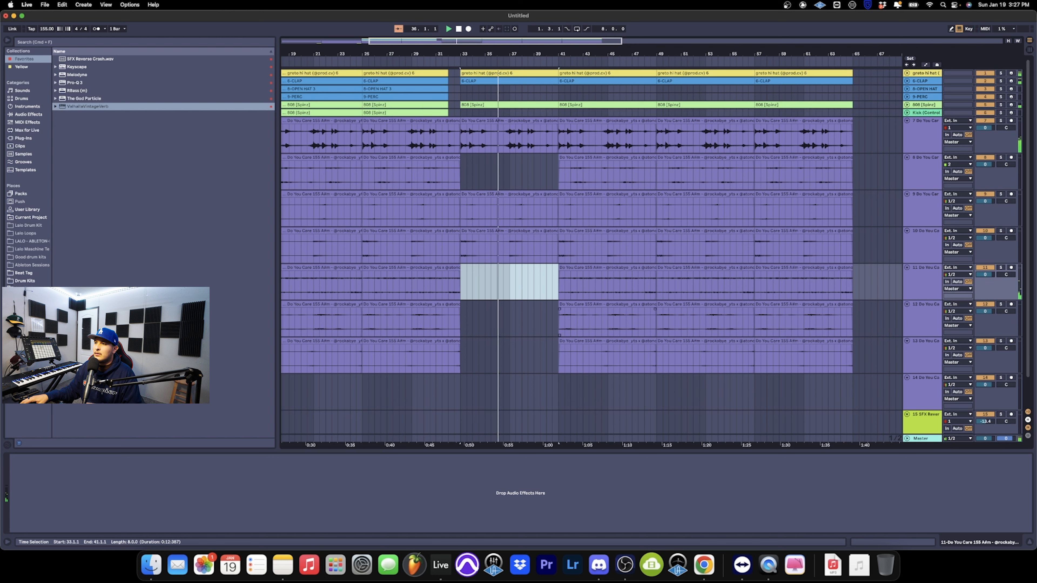
pyautogui.press('Delete')
# Delete the loop clips from bar 41 to bar 49 on tracks 11, 12 and 13
pyautogui.doubleClick(592, 322)
pyautogui.press('Delete')
pyautogui.doubleClick(592, 359)
pyautogui.press('Delete')
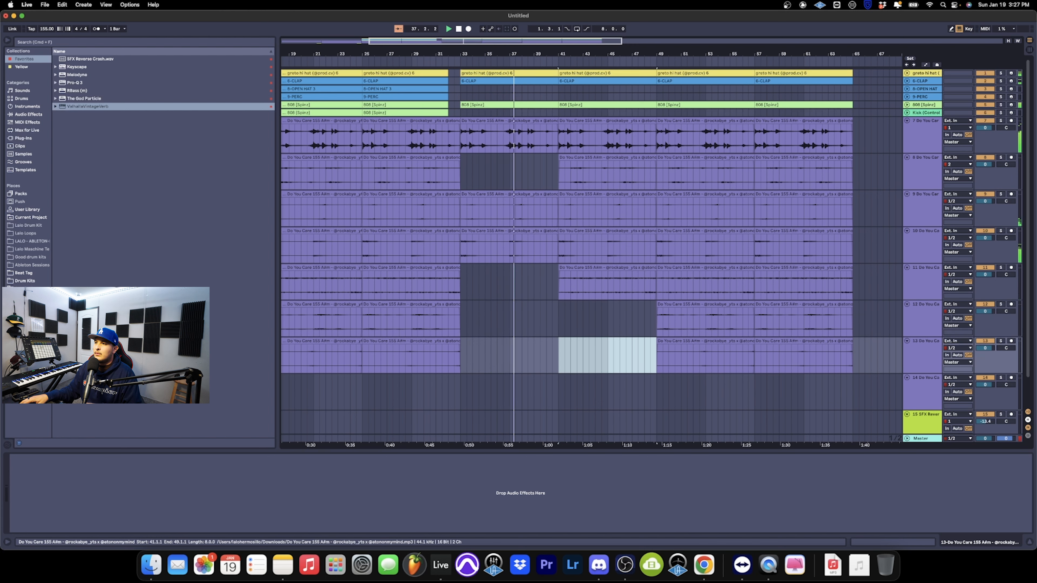
pyautogui.doubleClick(592, 286)
pyautogui.press('Delete')
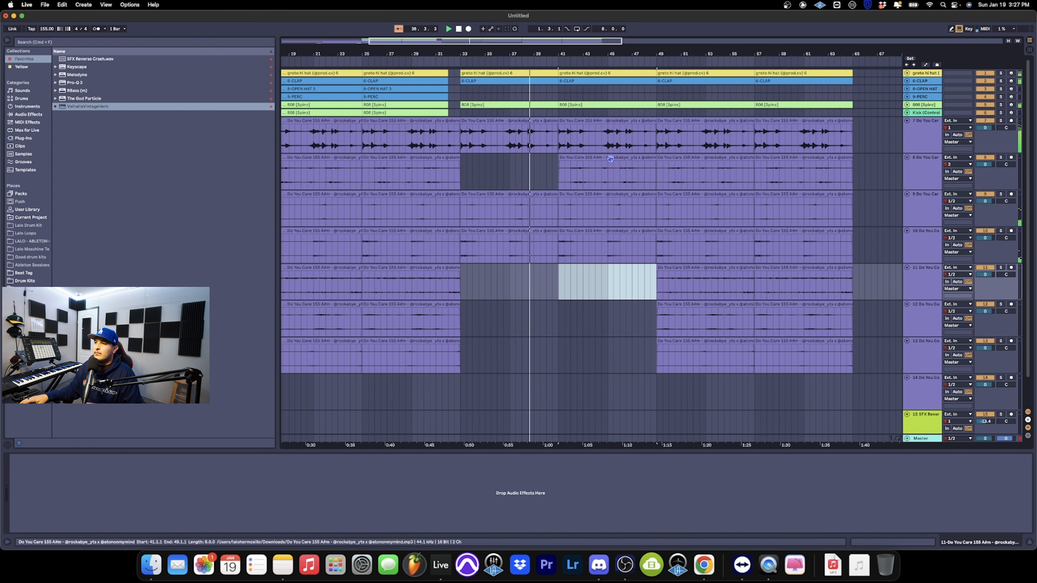
# Delete the loop clips from bar 49 to bar 57 on tracks 8, 12 and 13
pyautogui.click(694, 158)
pyautogui.press('Delete')
pyautogui.click(700, 356)
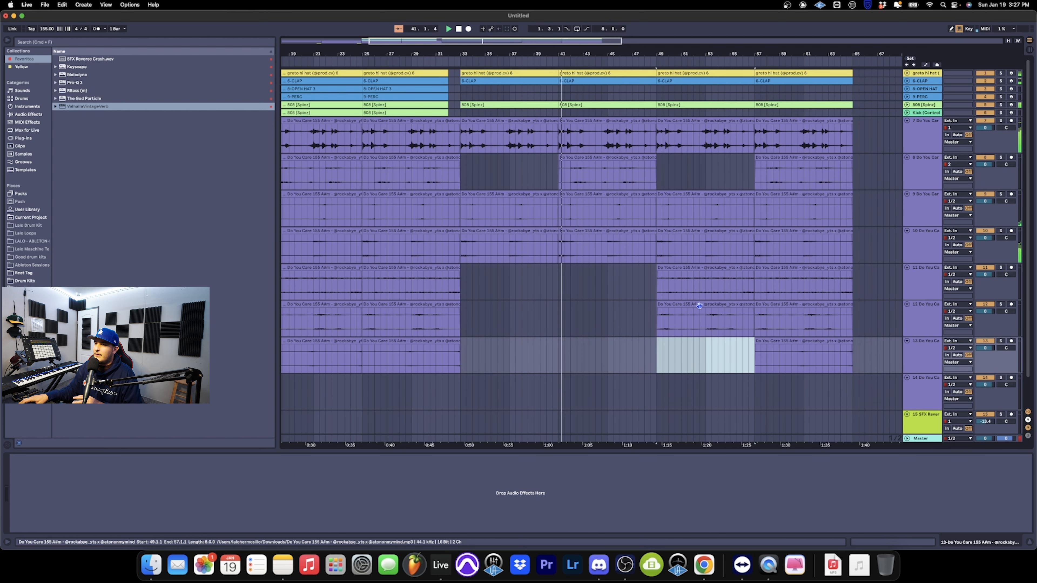
pyautogui.hscroll(3, 699, 304)
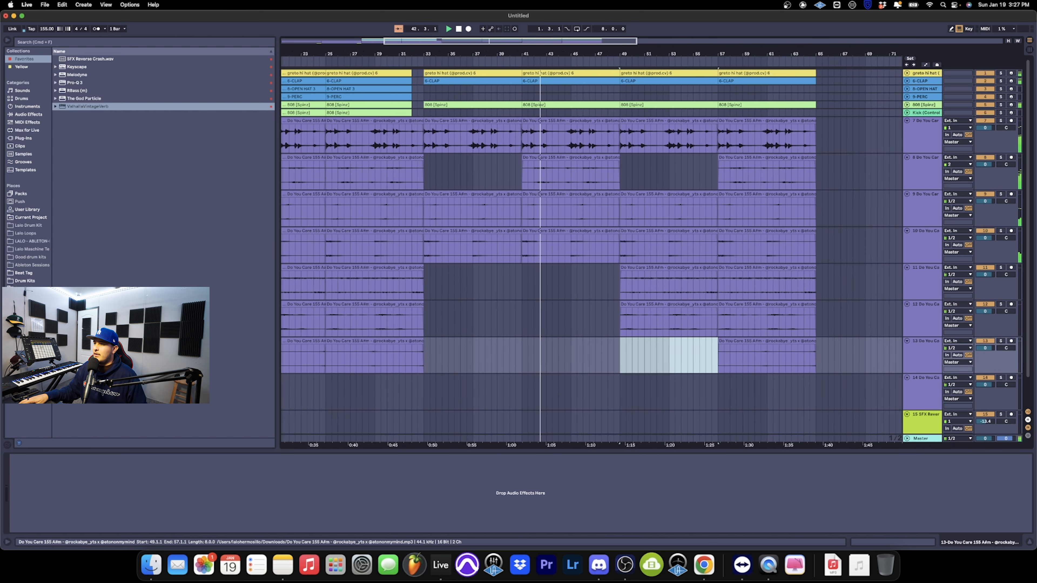
pyautogui.click(637, 304)
pyautogui.press('Delete')
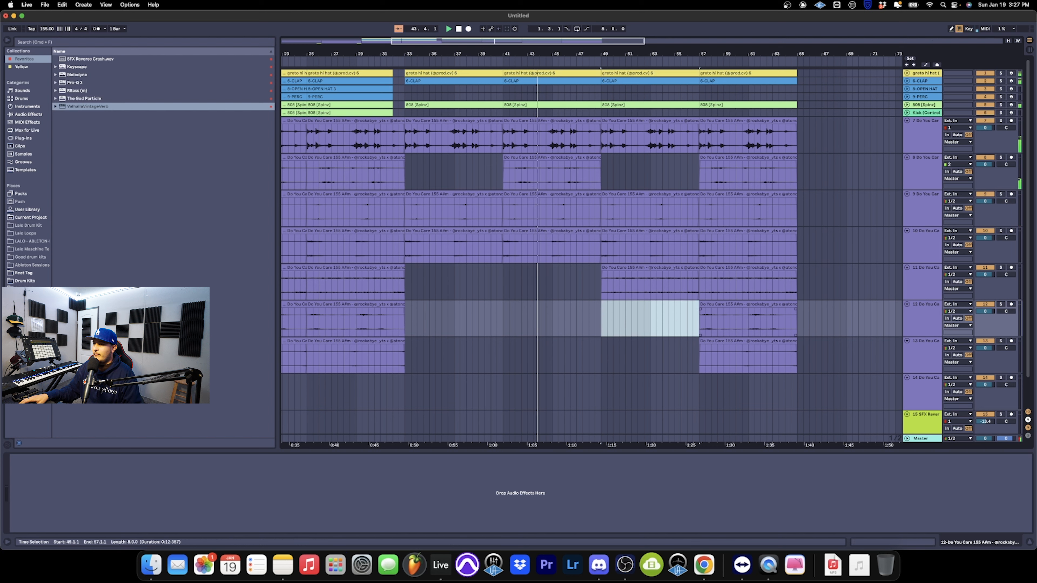
# Delete the loop clips from bar 57 to bar 65 on tracks 11 and 13
pyautogui.click(725, 341)
pyautogui.press('Delete')
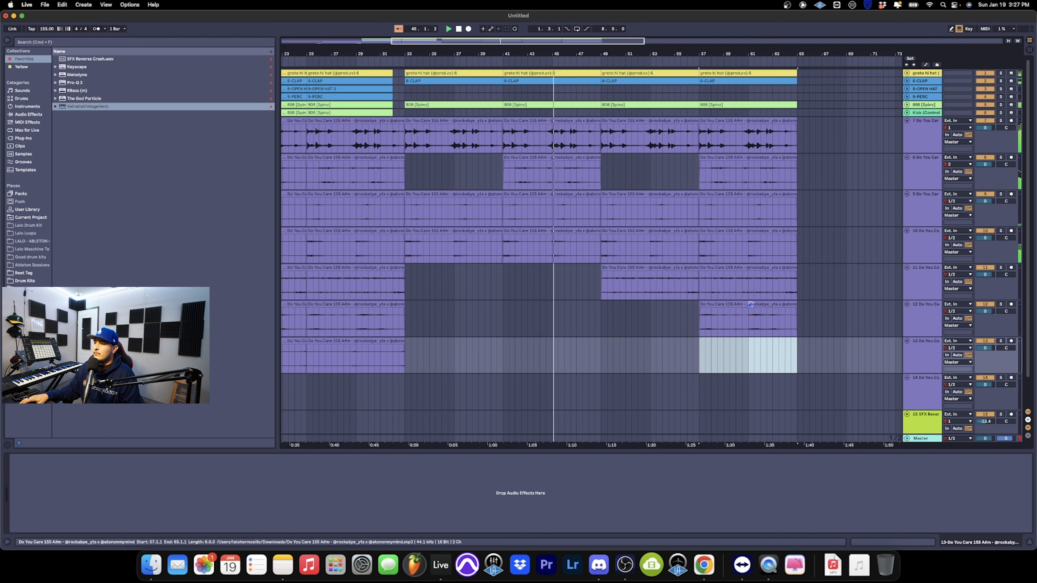
pyautogui.click(731, 268)
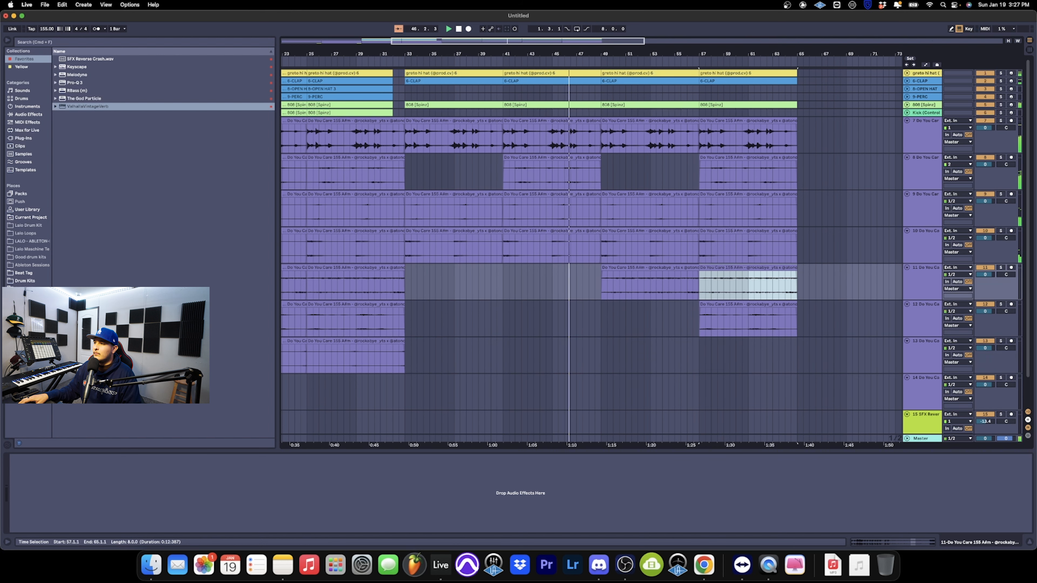
pyautogui.click(816, 282)
pyautogui.click(747, 268)
pyautogui.press('Delete')
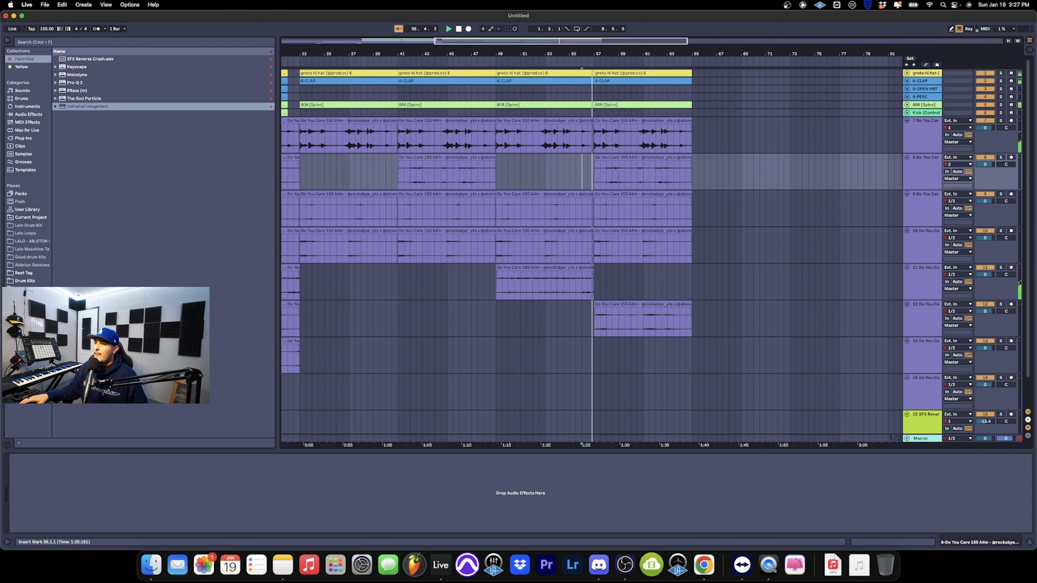
# Delete the 808, clap and hi-hat clips from bar 57 to bar 65
pyautogui.click(645, 105)
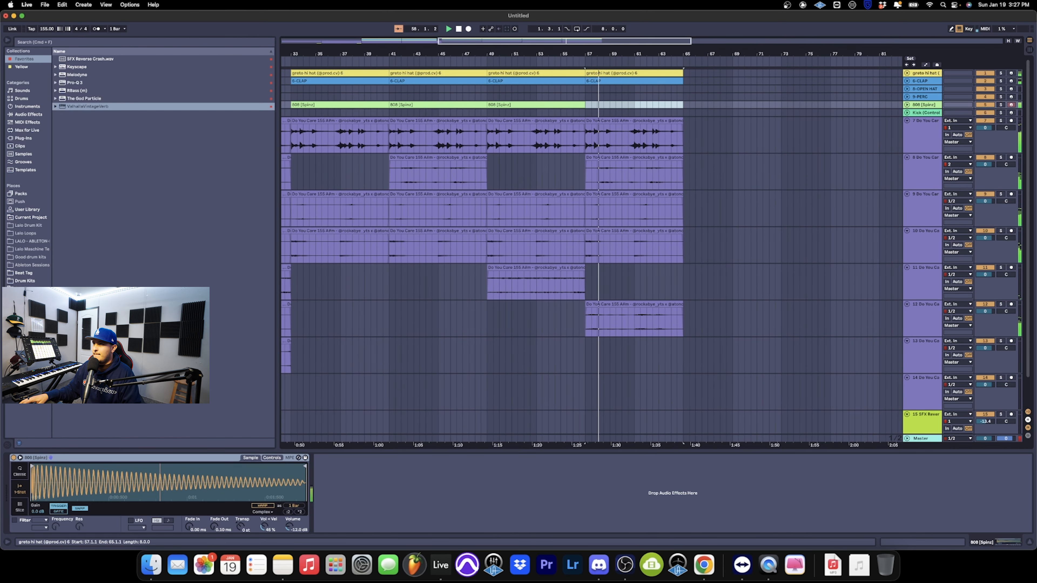
pyautogui.press('Delete')
pyautogui.click(645, 80)
pyautogui.press('Delete')
pyautogui.click(645, 73)
pyautogui.press('Delete')
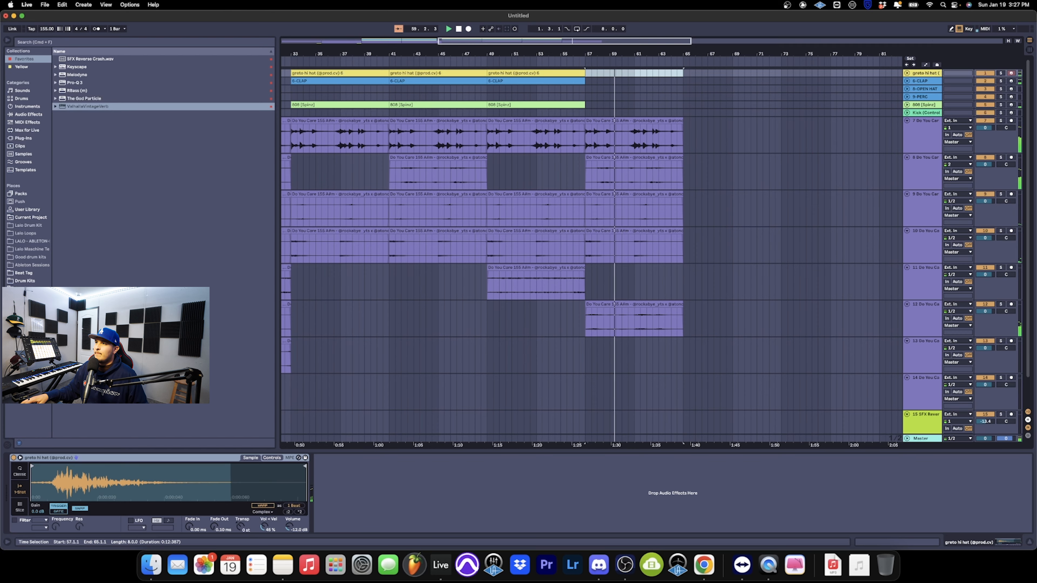
# Copy the full section from bar 17 to bar 33, with drums and loops, to bar 65
pyautogui.moveTo(544, 53); pyautogui.dragTo(592, 21)
pyautogui.click(544, 267)
pyautogui.press('super+d')
pyautogui.moveTo(417, 392); pyautogui.dragTo(571, 73)
pyautogui.click(678, 134)
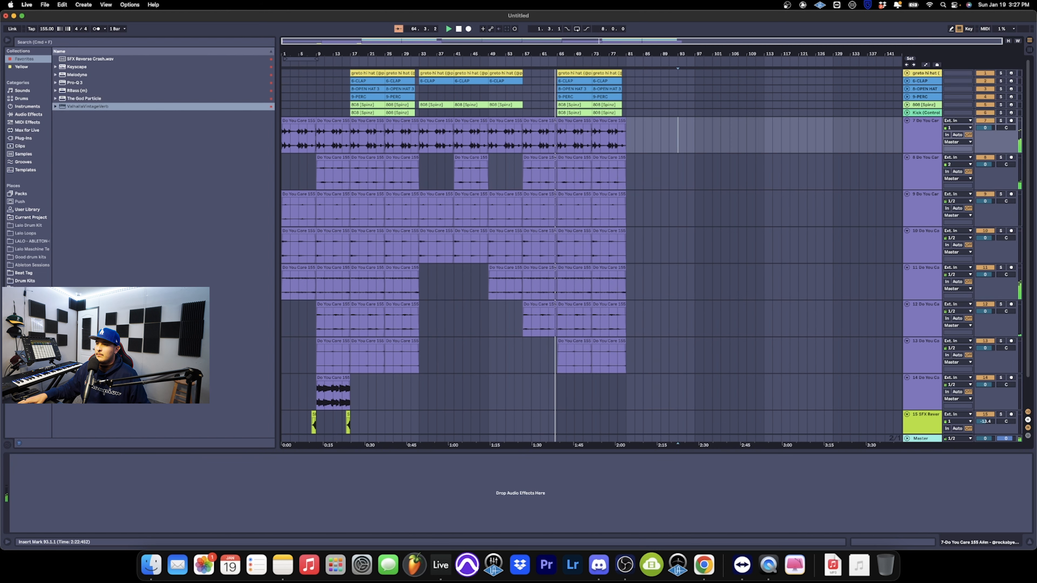
# Copy the reverse crash clip to bar 64 on its track and audition the transition into bar 65
pyautogui.moveTo(349, 414); pyautogui.dragTo(555, 414)
pyautogui.click(557, 392)
pyautogui.press('space')
pyautogui.press('space')
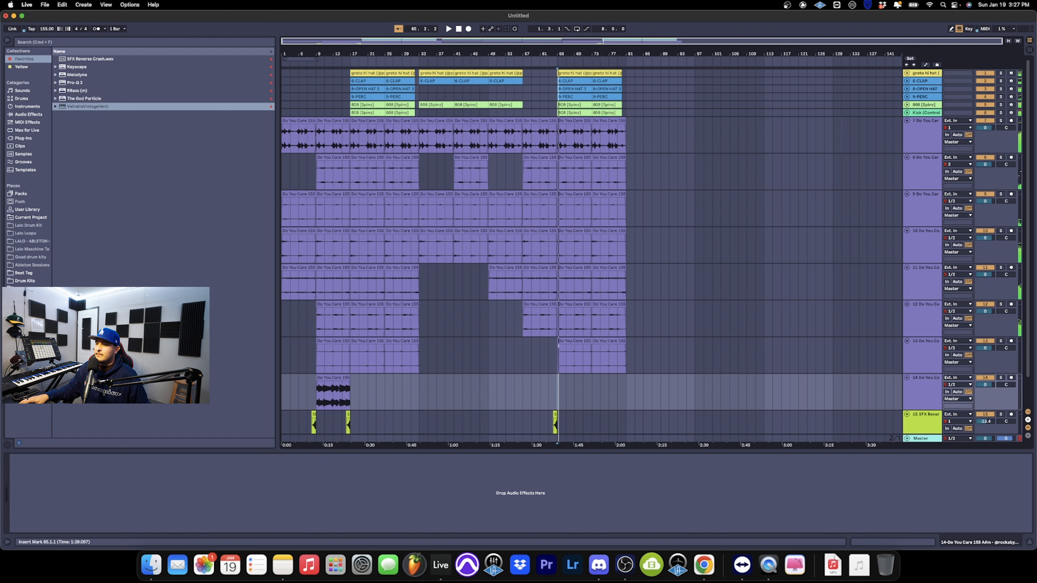
pyautogui.click(549, 392)
pyautogui.press('space')
# Duplicate the last loop clips on tracks 7 and 11 to bar 81 as an outro and audition it from there
pyautogui.scroll(-2, 548, 392)
pyautogui.click(626, 360)
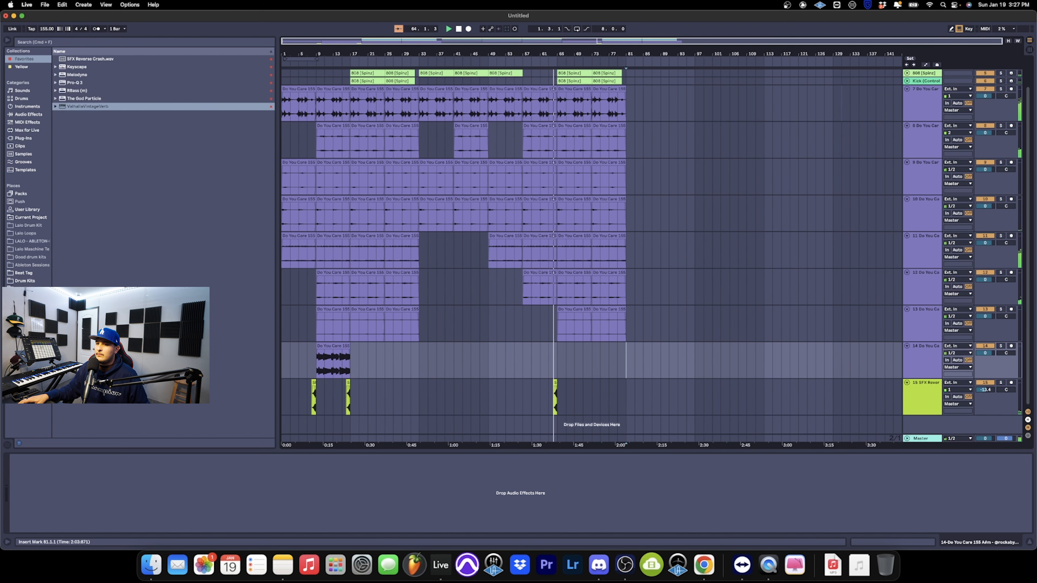
pyautogui.click(613, 89)
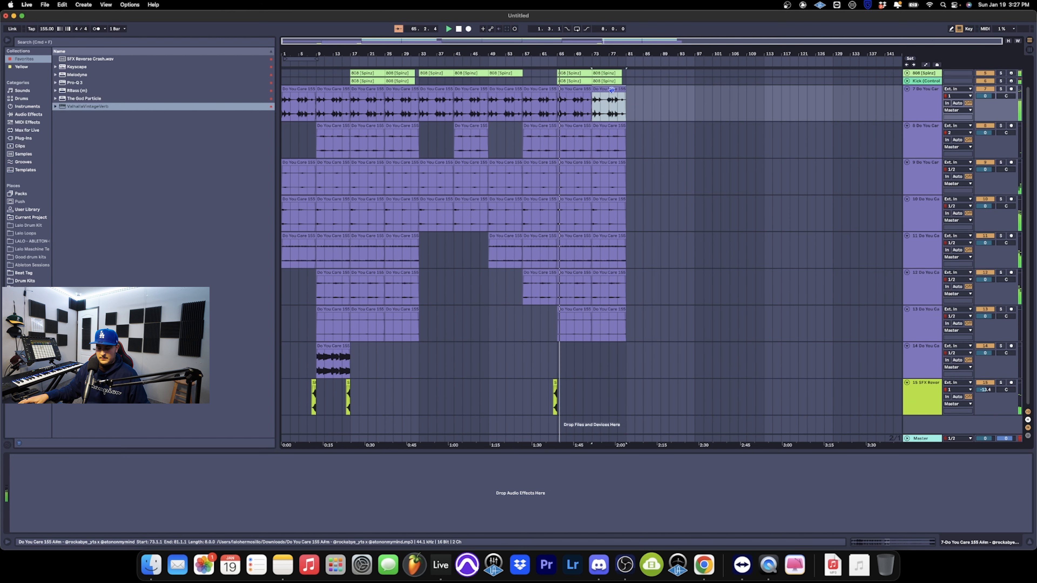
pyautogui.press('super+d')
pyautogui.click(612, 236)
pyautogui.press('super+d')
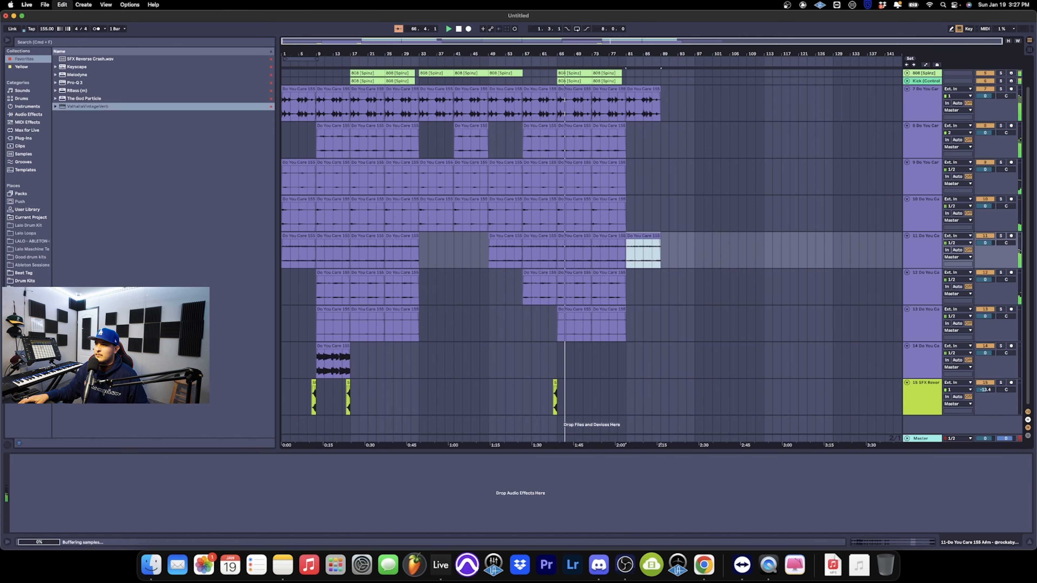
pyautogui.click(627, 286)
pyautogui.press('space')
pyautogui.press('space')
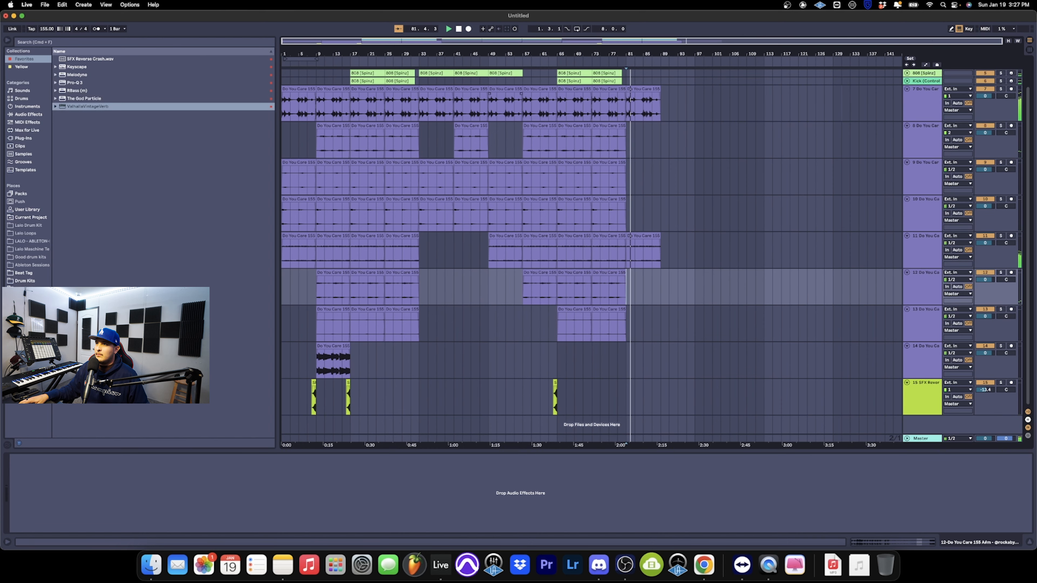
# Return playback to bar 1 and place Lalo Beat tag.wav from the Beat Tag folder at bar 5 on a new audio track
pyautogui.click(282, 397)
pyautogui.press('space')
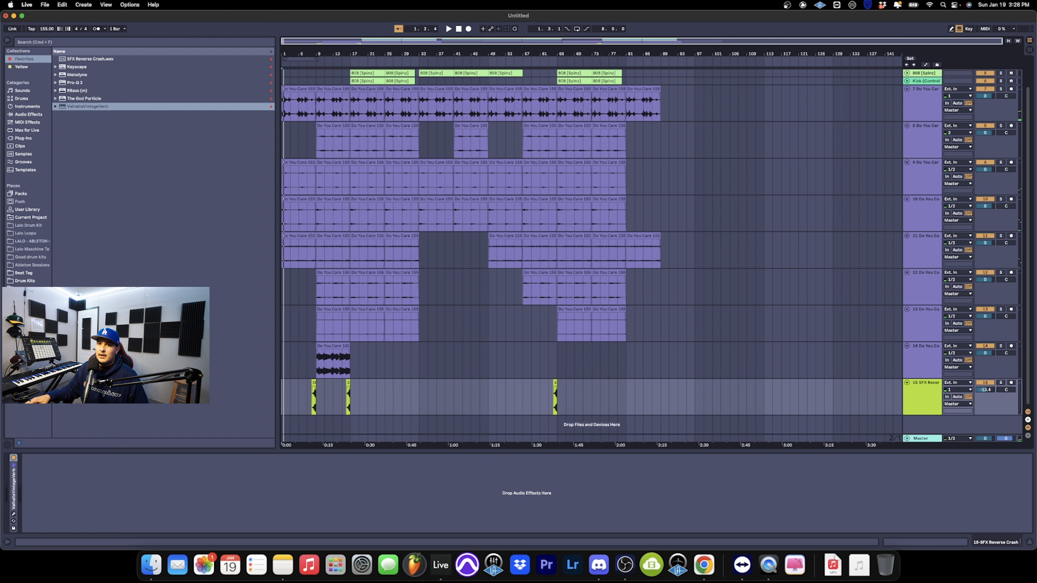
pyautogui.click(23, 273)
pyautogui.moveTo(84, 74); pyautogui.dragTo(301, 420)
pyautogui.click(318, 382)
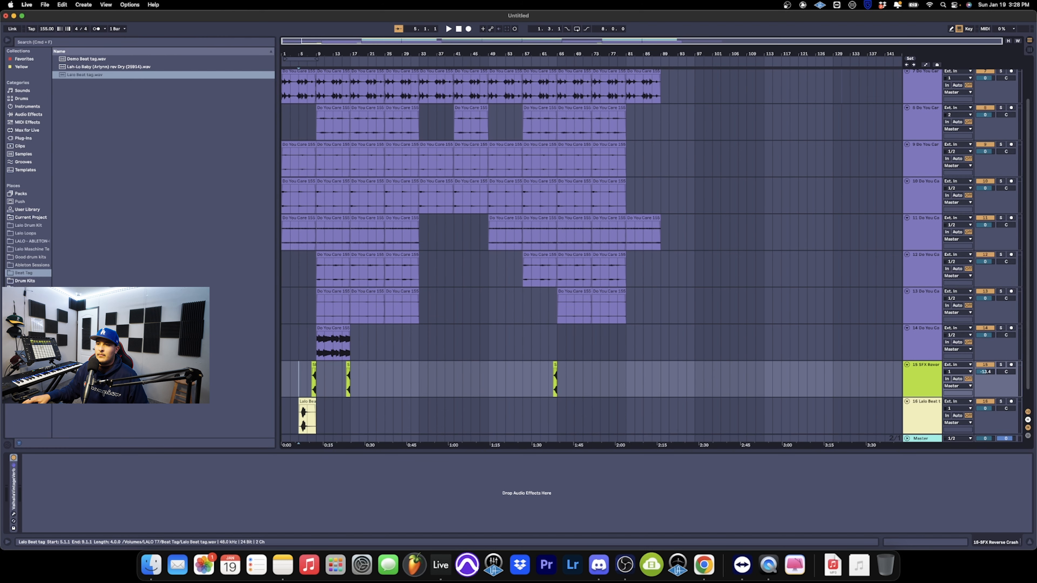